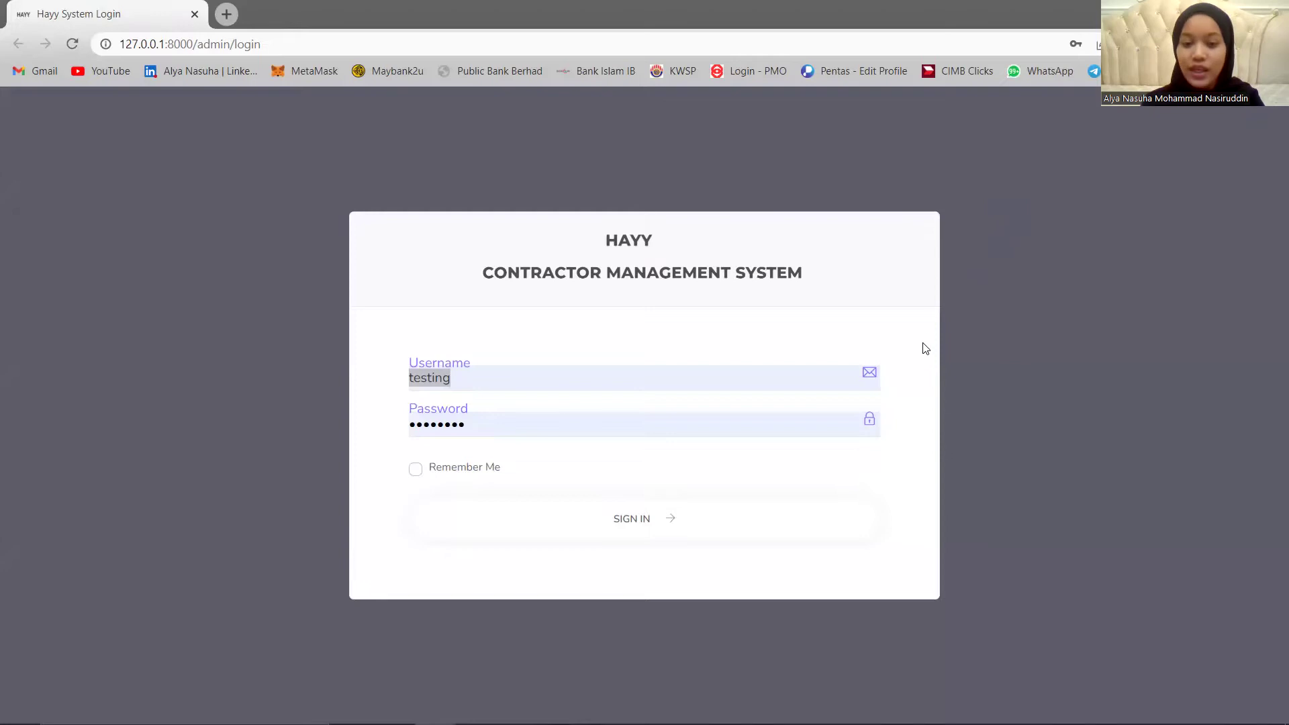
Fill the HAYY login form with the alternate saved account from Chrome's autofill list.
left_click(594, 376)
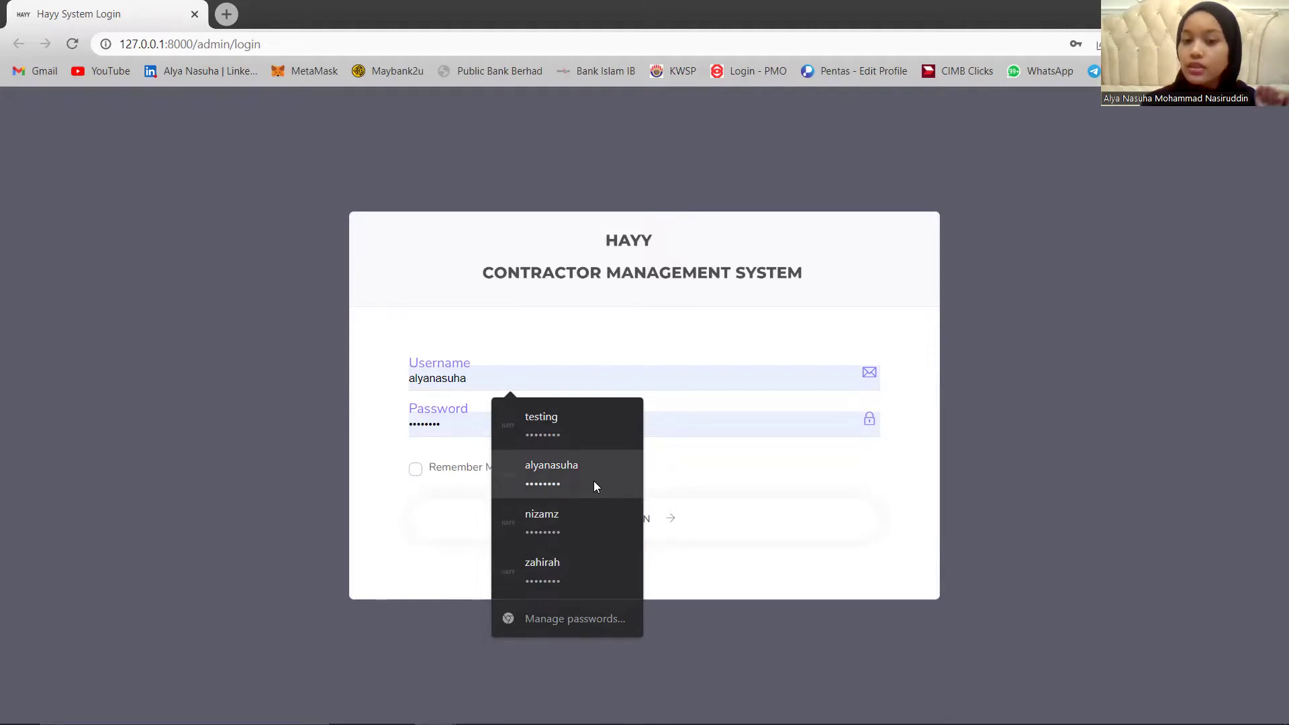
left_click(593, 480)
Sign in to the admin dashboard and expand the Attendance section in the sidebar.
left_click(607, 523)
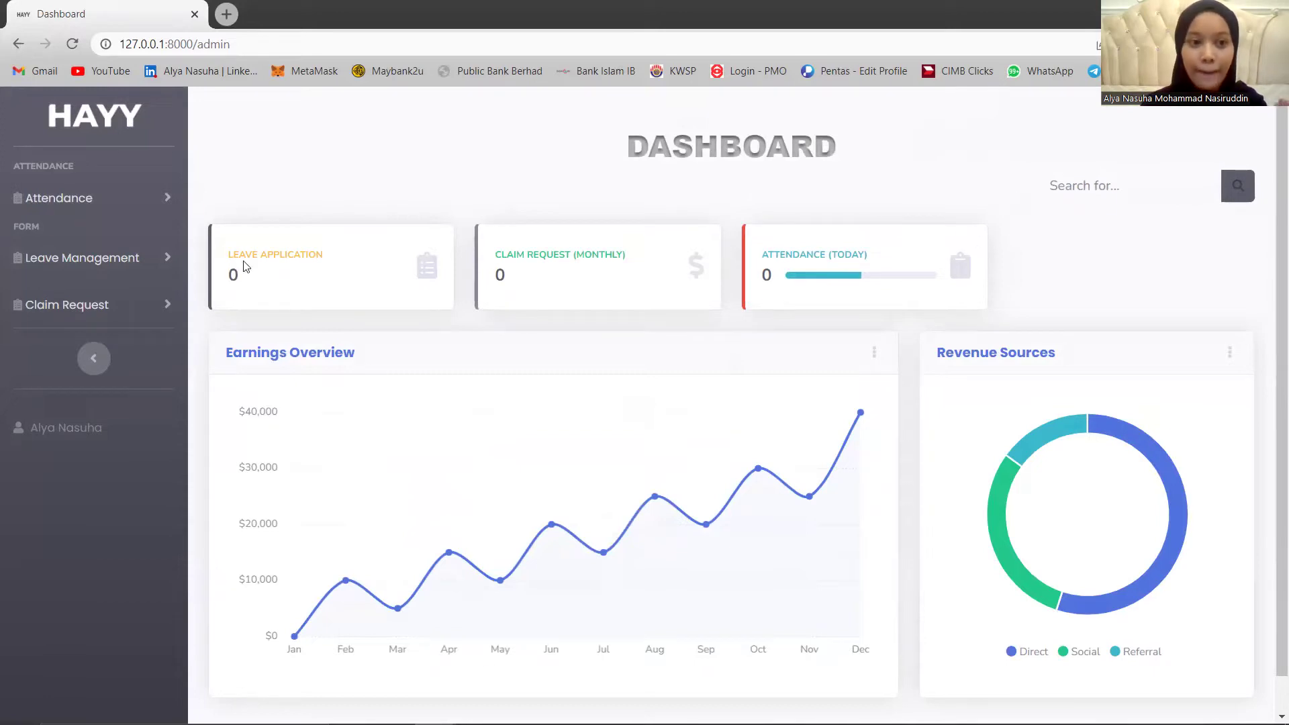
left_click(67, 198)
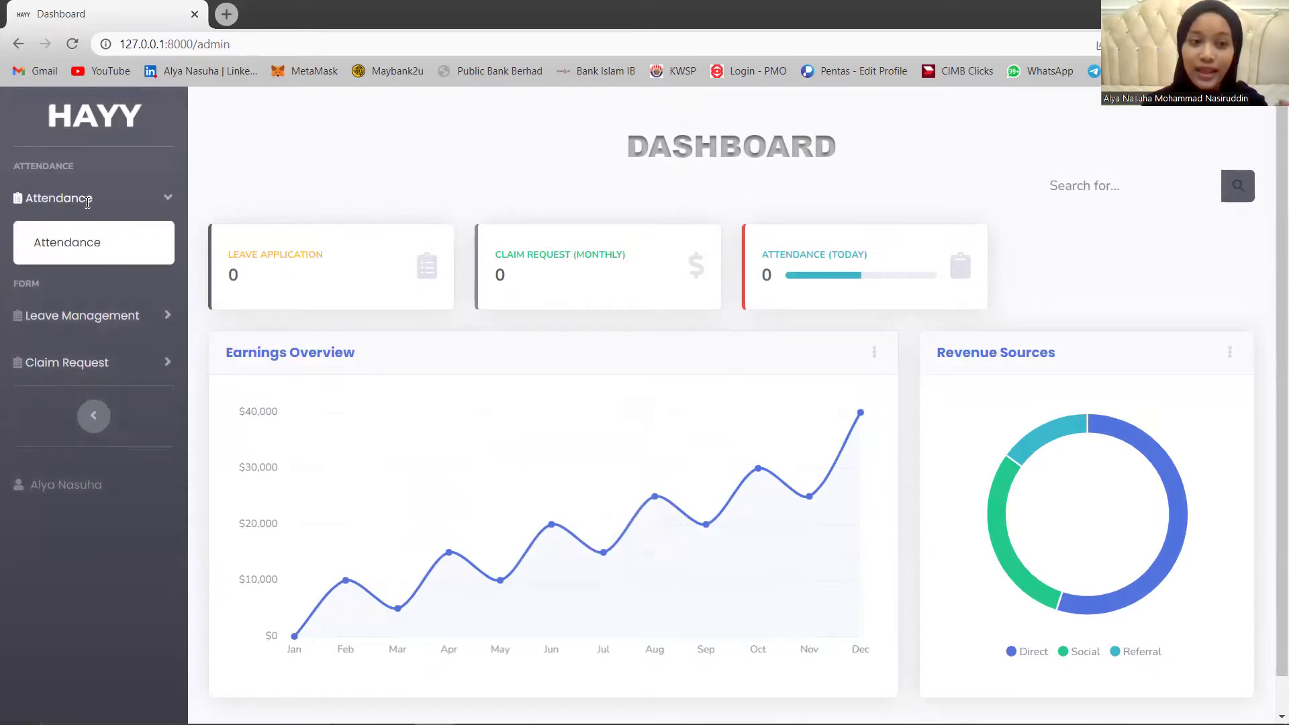
Add a 2022-06-28 attendance record, clocked in 01:53:45 and out 01:54:07.
left_click(101, 243)
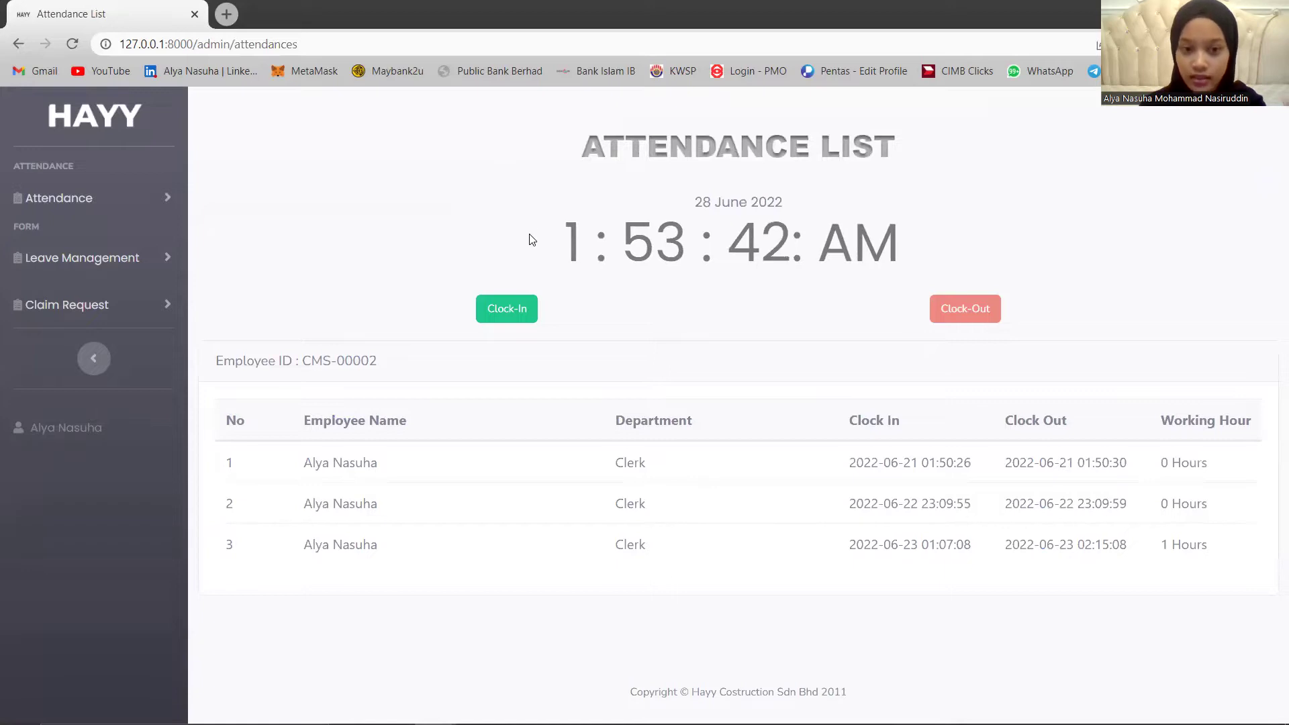
left_click(520, 320)
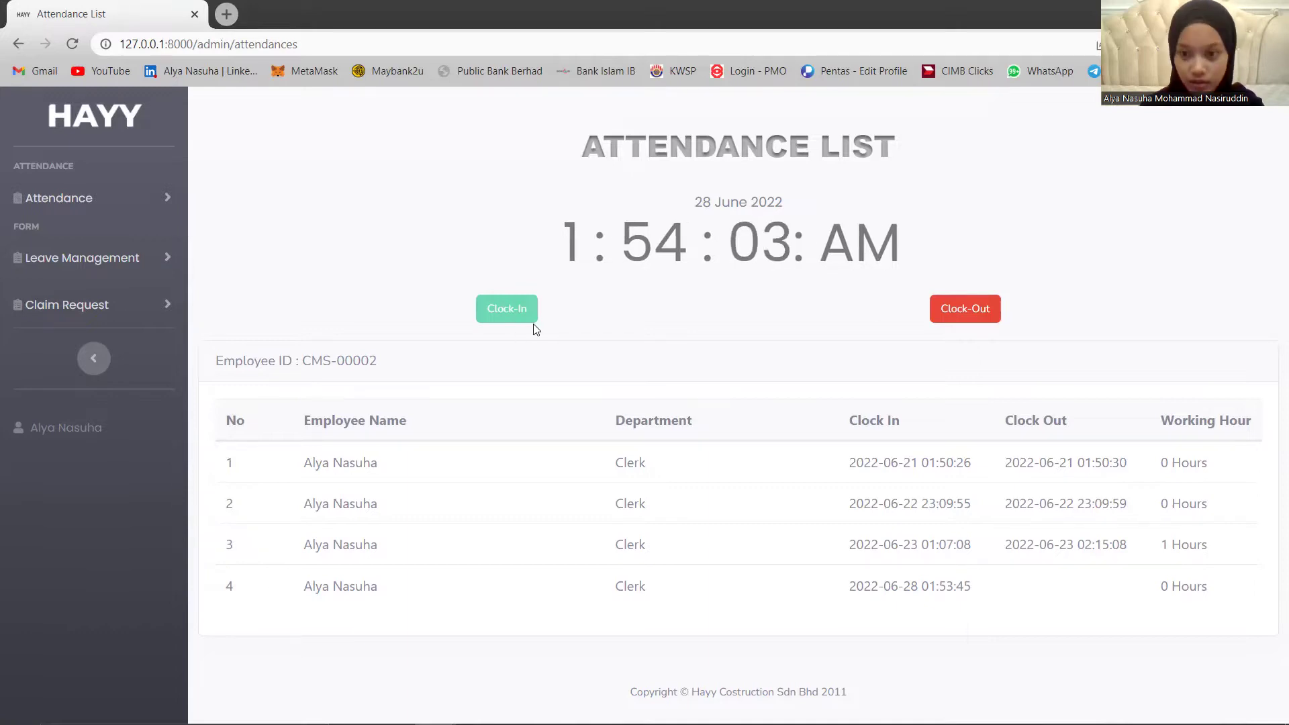
left_click(961, 313)
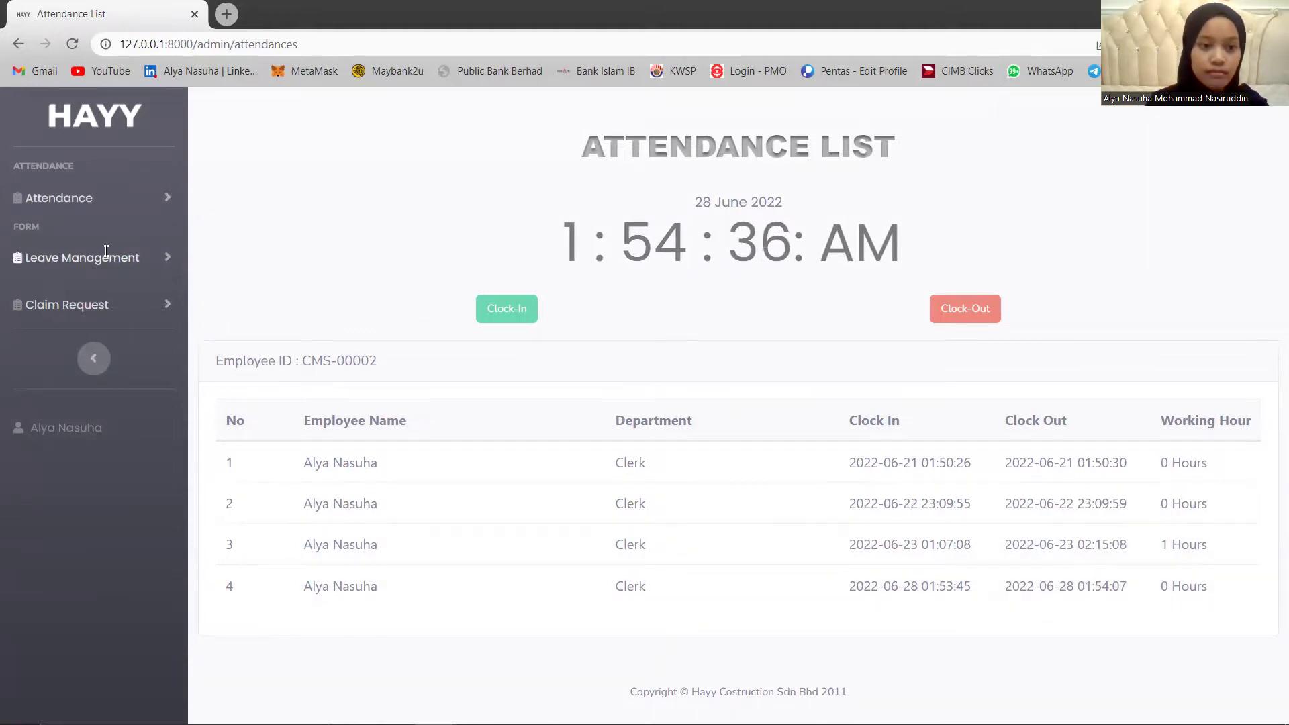
left_click(85, 263)
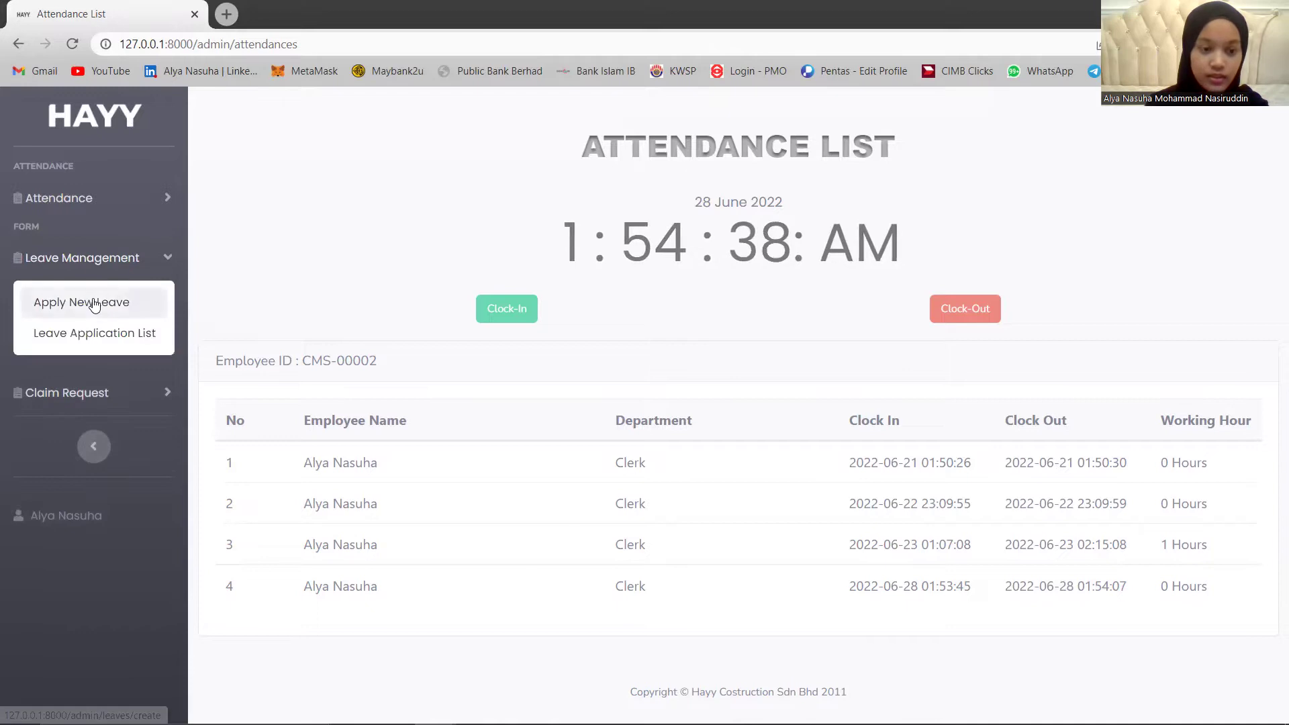
Open the Leave Application List and begin a blank New Leave Application.
left_click(93, 333)
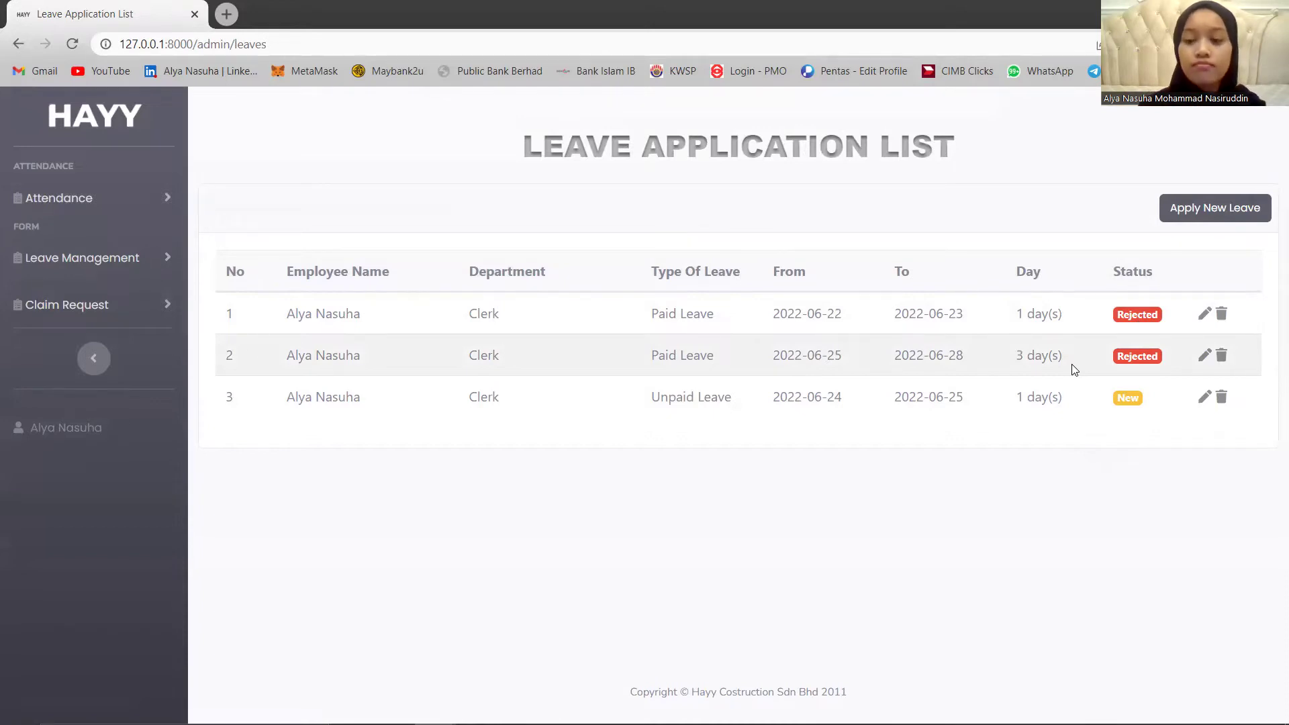
left_click(1232, 206)
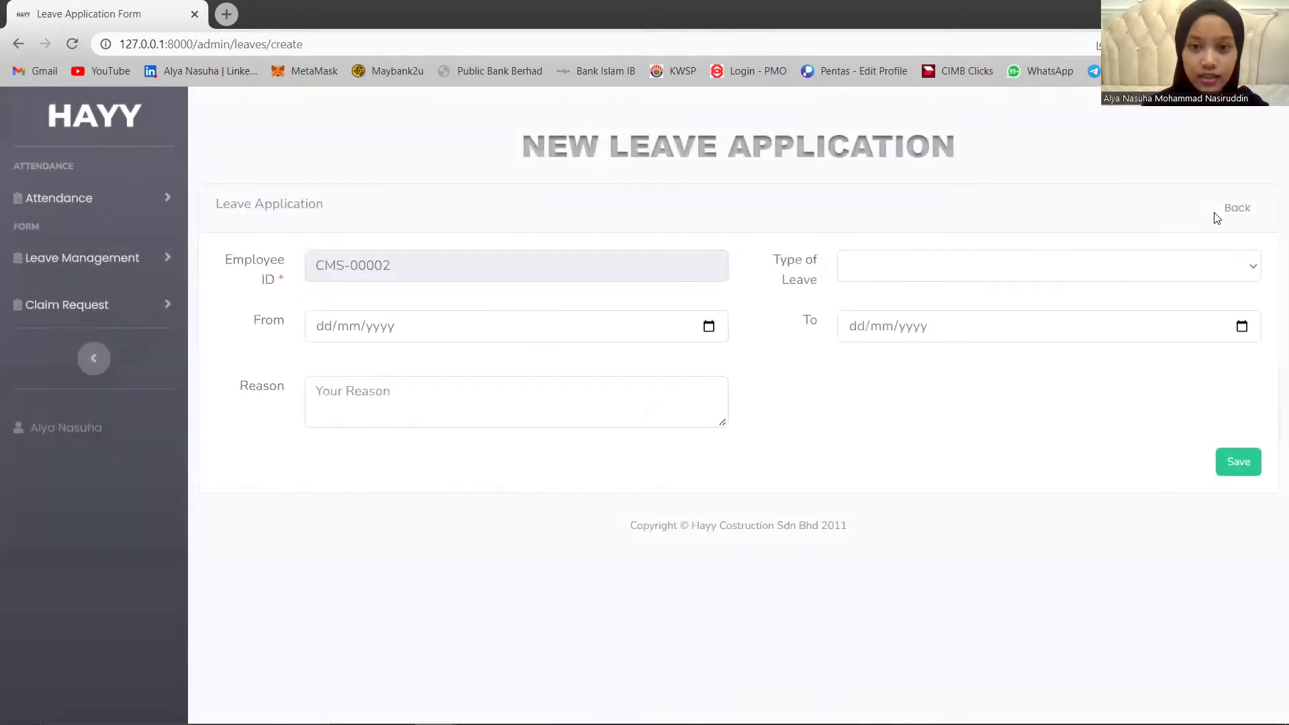
Apply for Paid Leave from 29/06/2022 to 30/06/2022 with reason 'Sick' and save it.
left_click(905, 274)
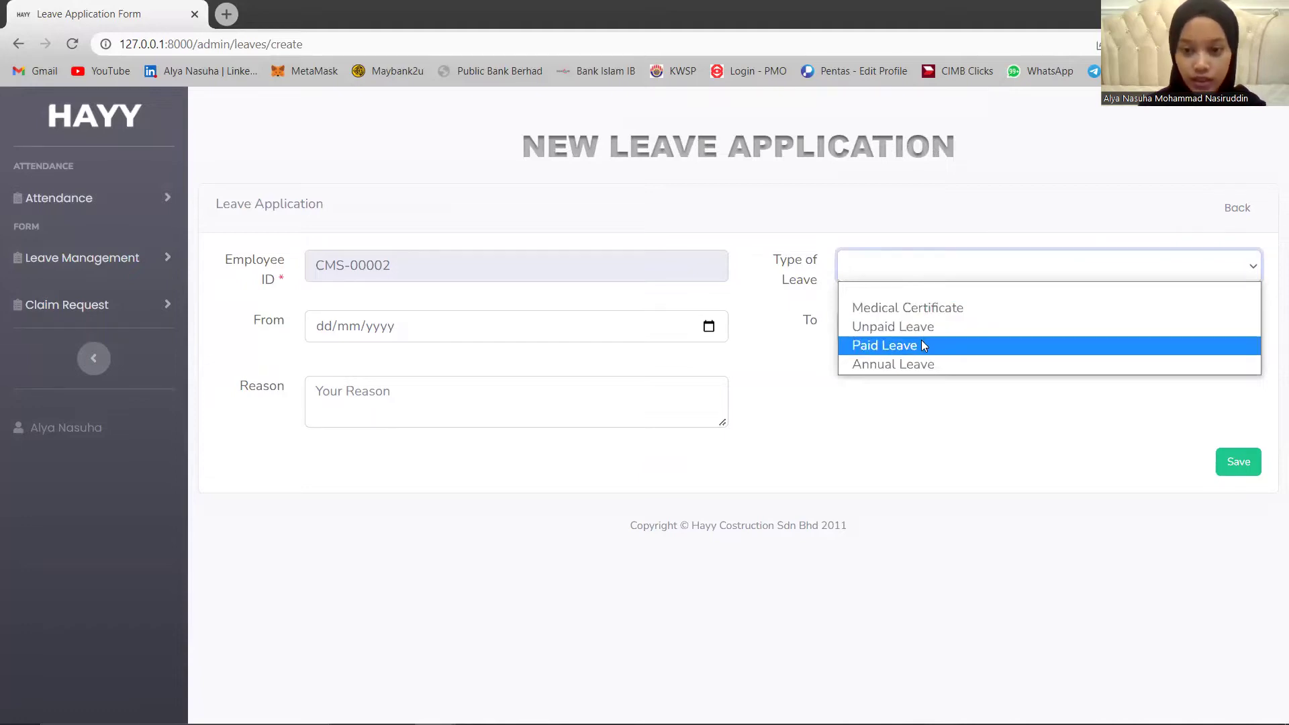
left_click(921, 346)
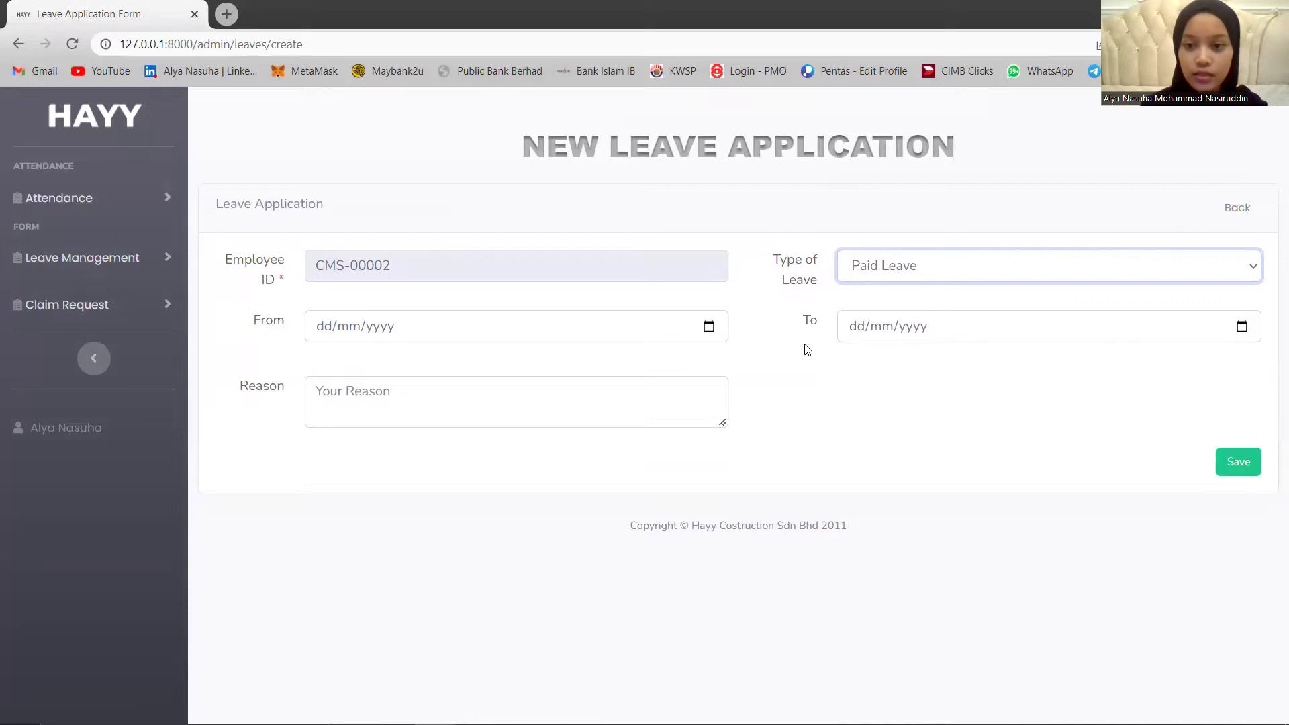
left_click(713, 339)
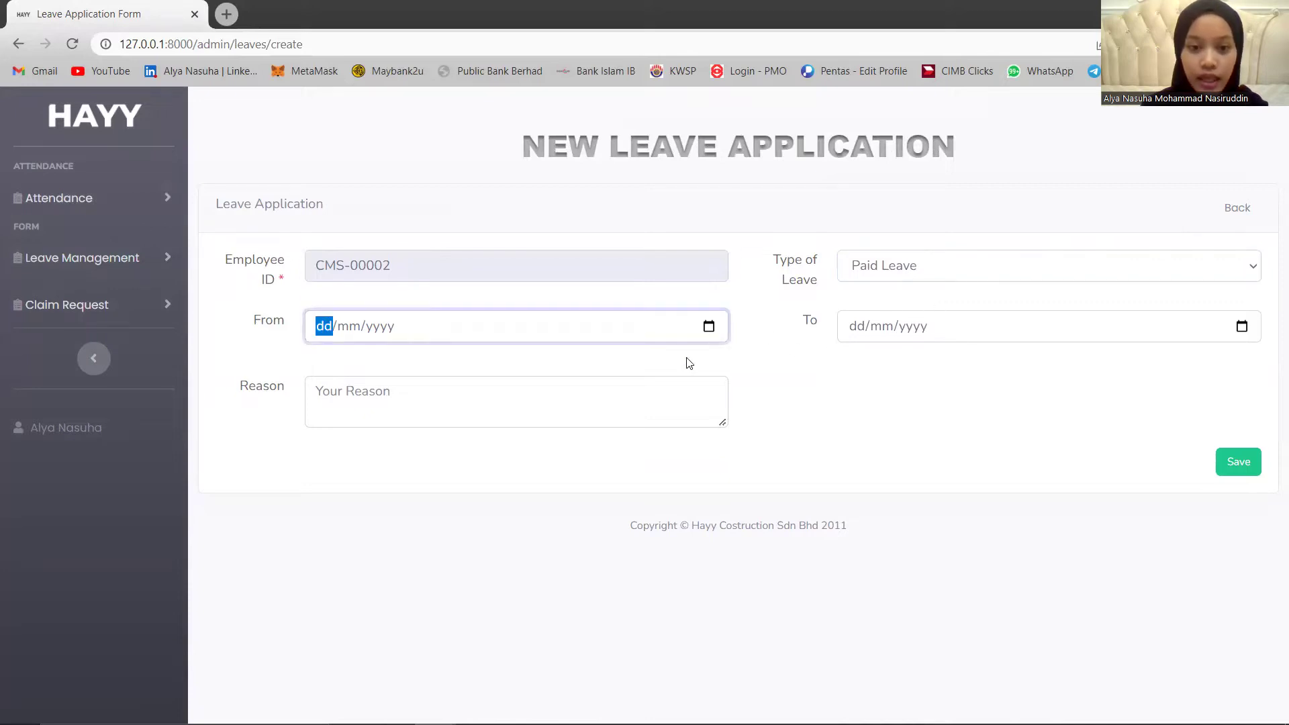
left_click(708, 327)
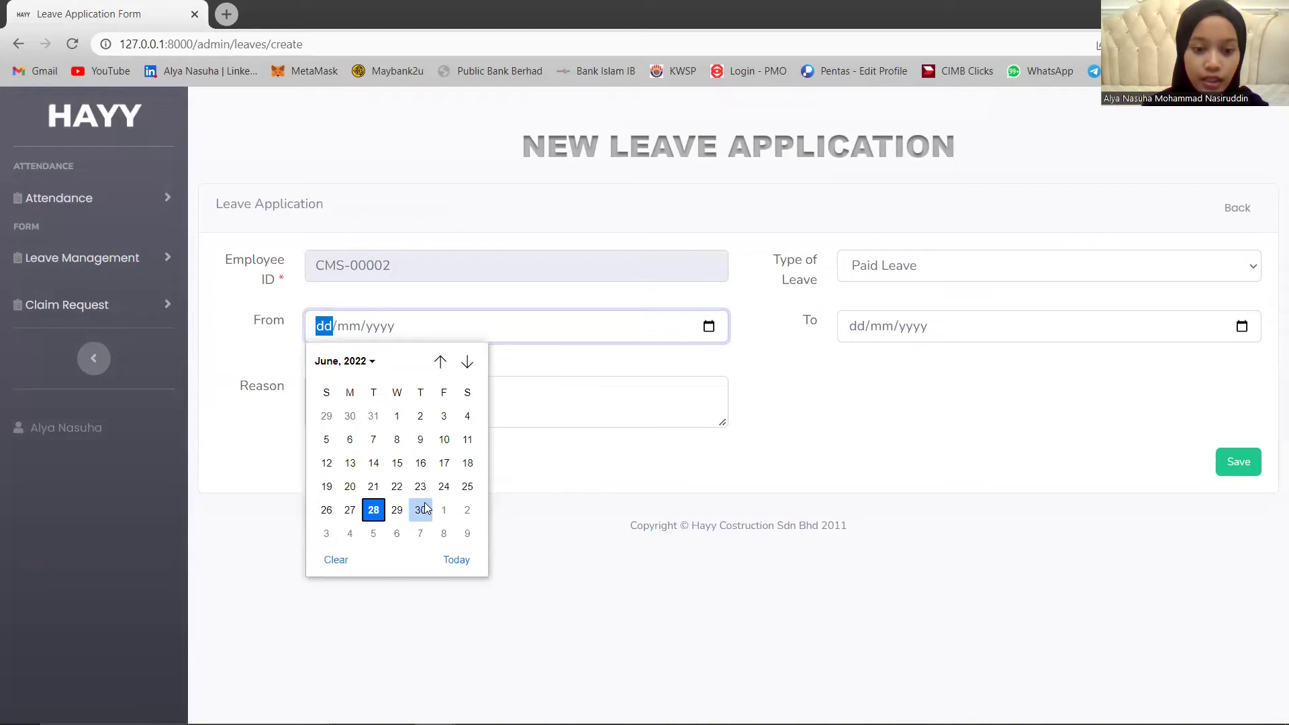
left_click(396, 511)
left_click(1232, 333)
left_click(1241, 327)
left_click(954, 510)
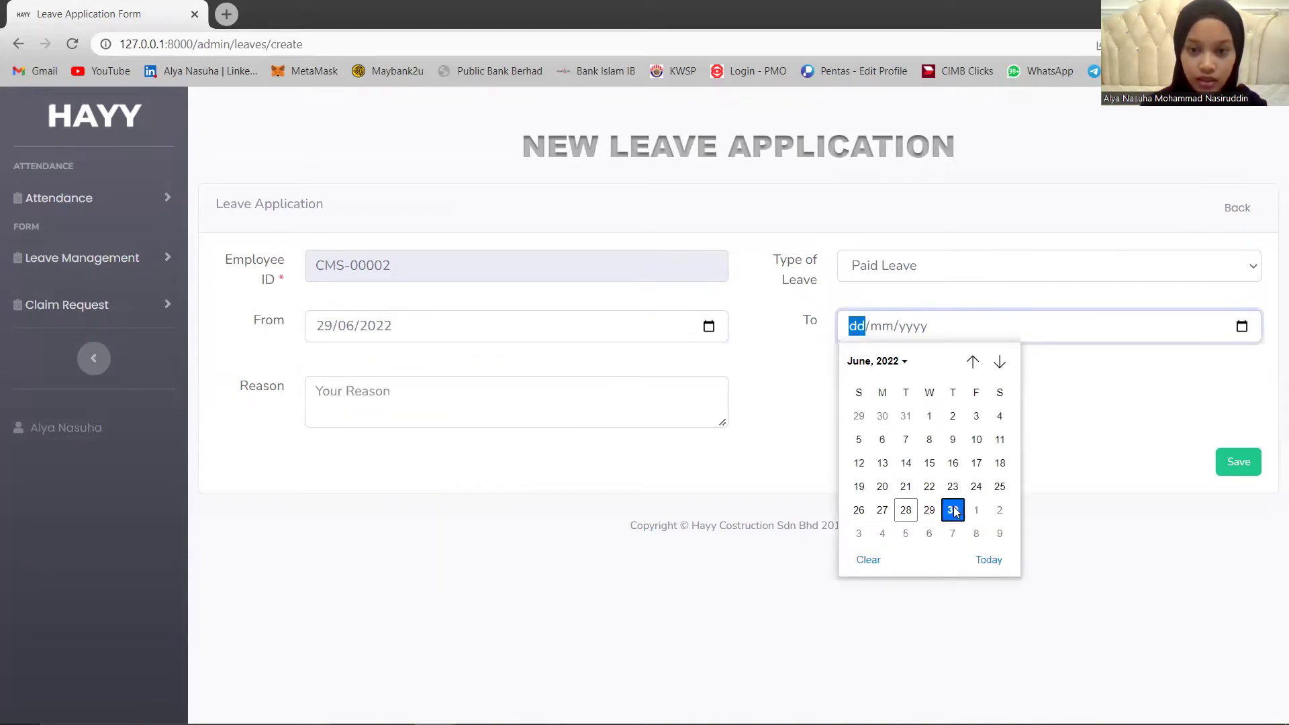
left_click(563, 401)
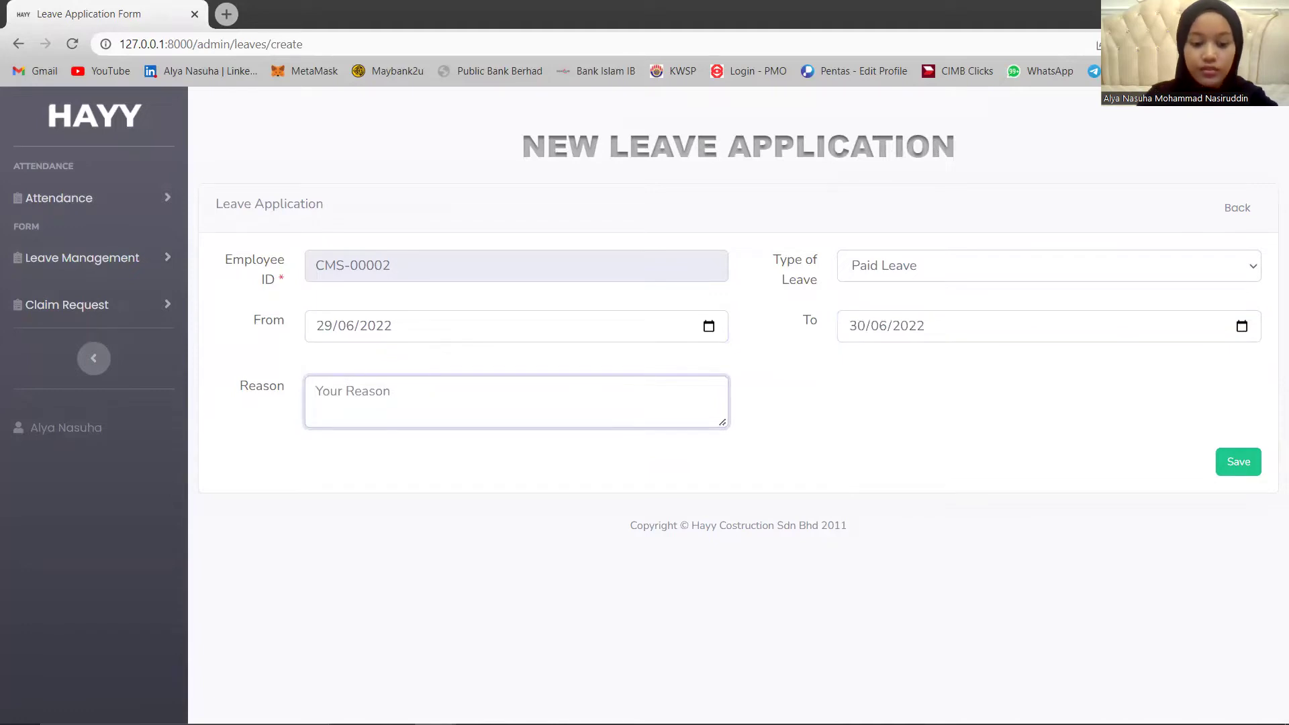
type("Sick")
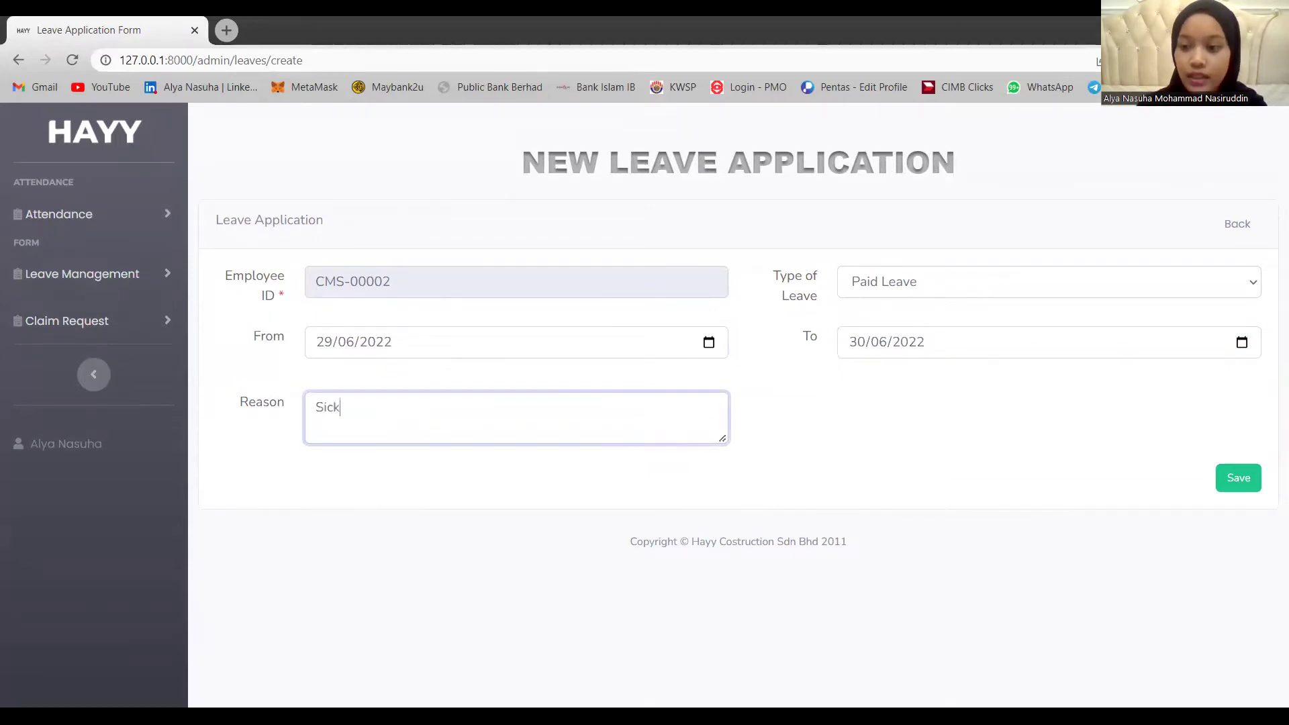
left_click(1233, 478)
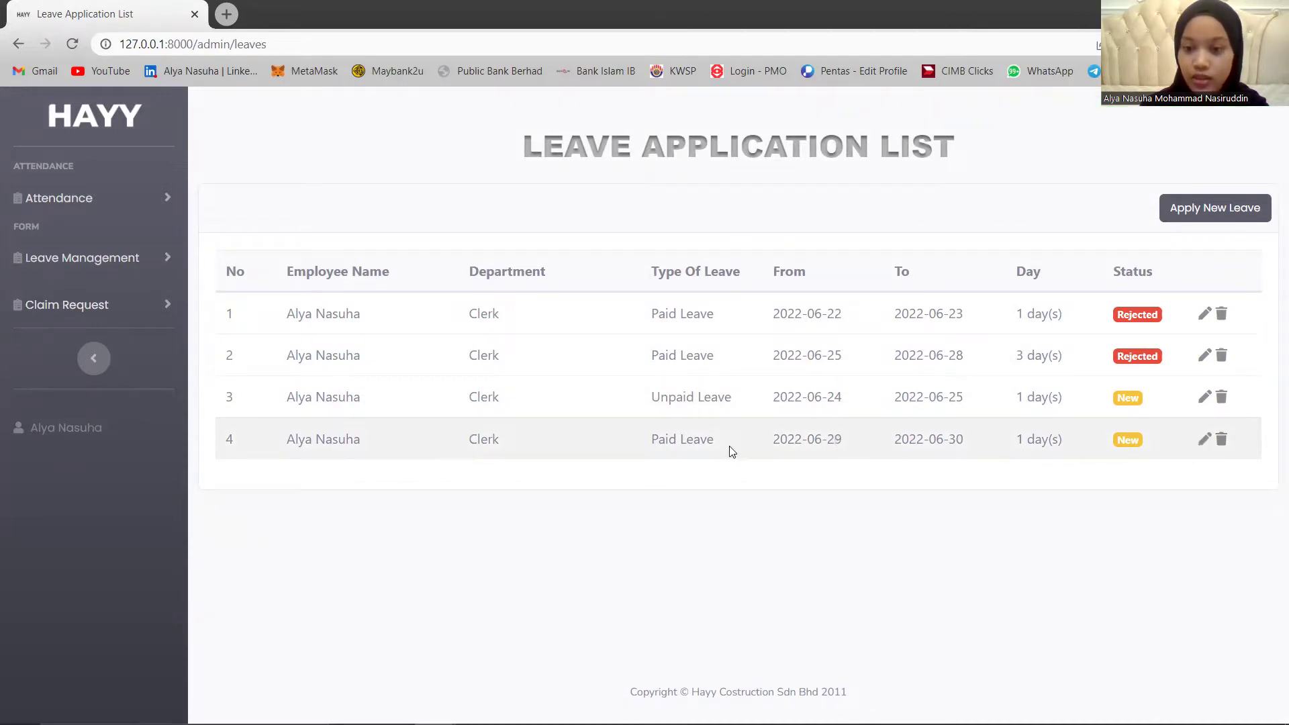
Change the fourth leave's end date to 01/07/2022 and update it to 2 days.
left_click(1204, 437)
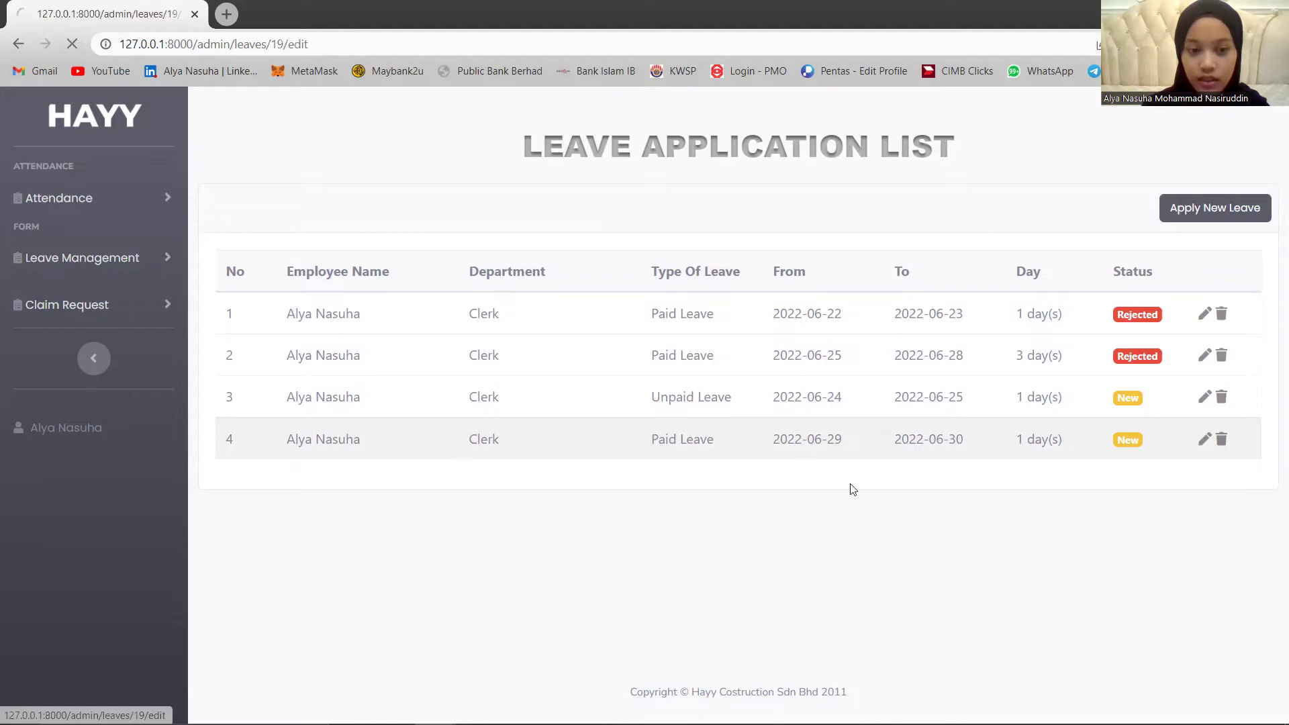
left_click(1241, 326)
left_click(980, 507)
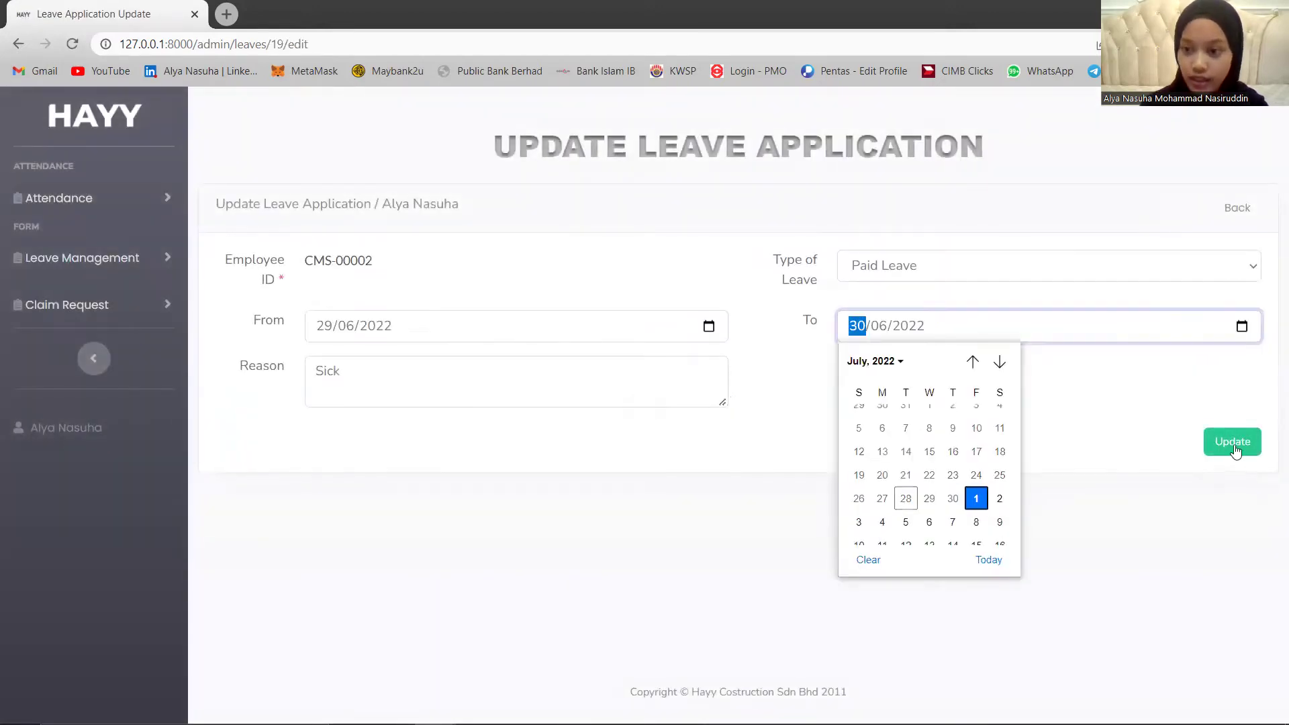
left_click(1233, 440)
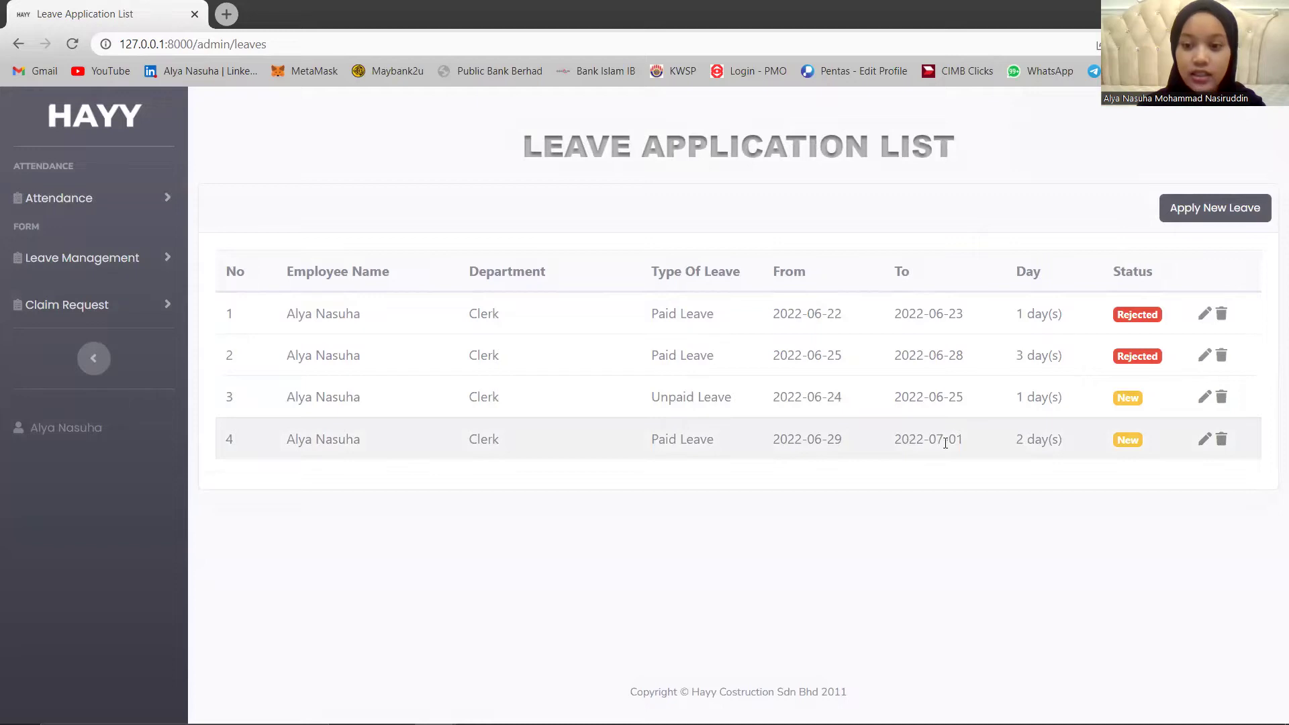
left_click(101, 304)
Start a new claim request and attach Chapter 6.pdf.
left_click(106, 363)
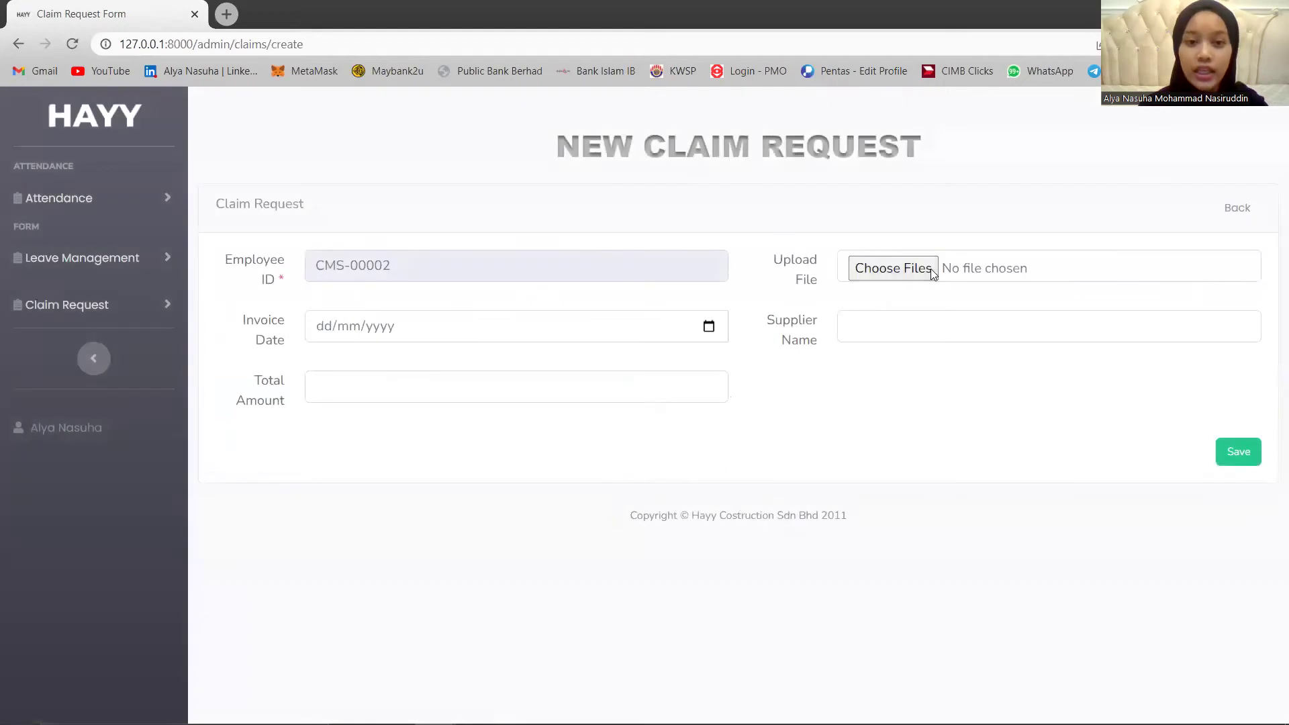
left_click(930, 269)
left_click(186, 249)
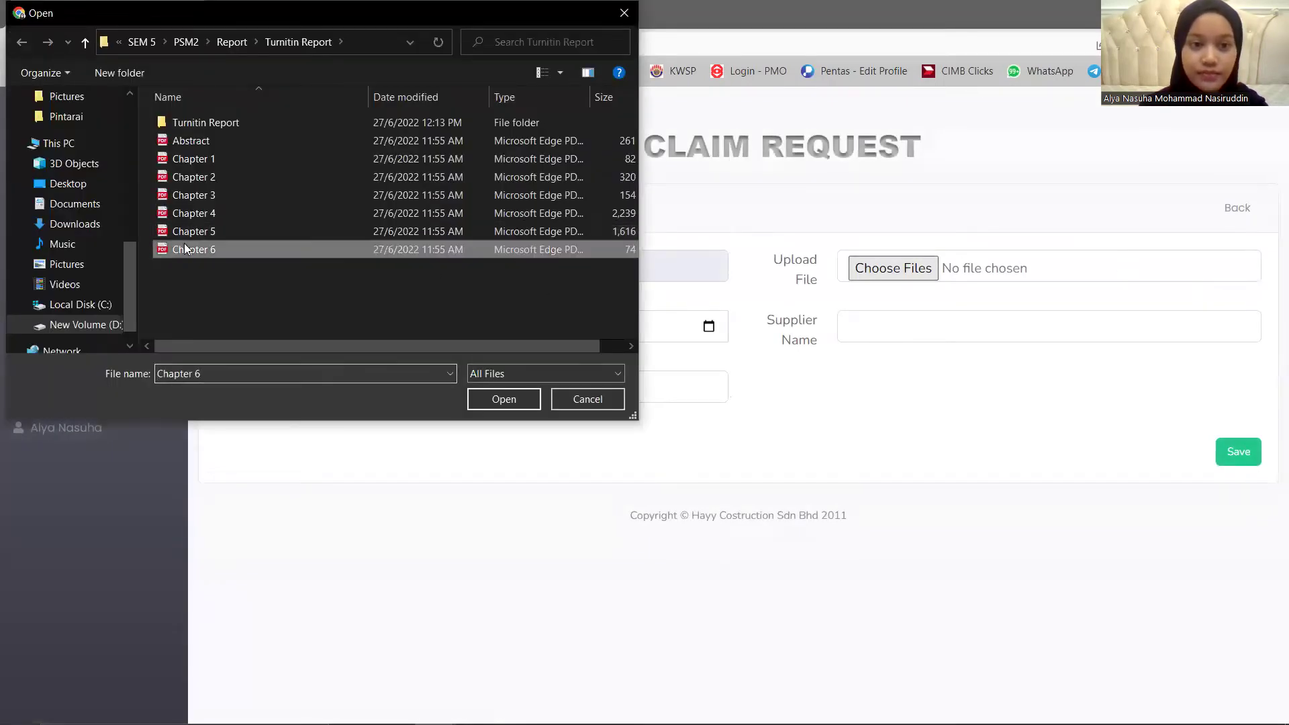
left_click(494, 400)
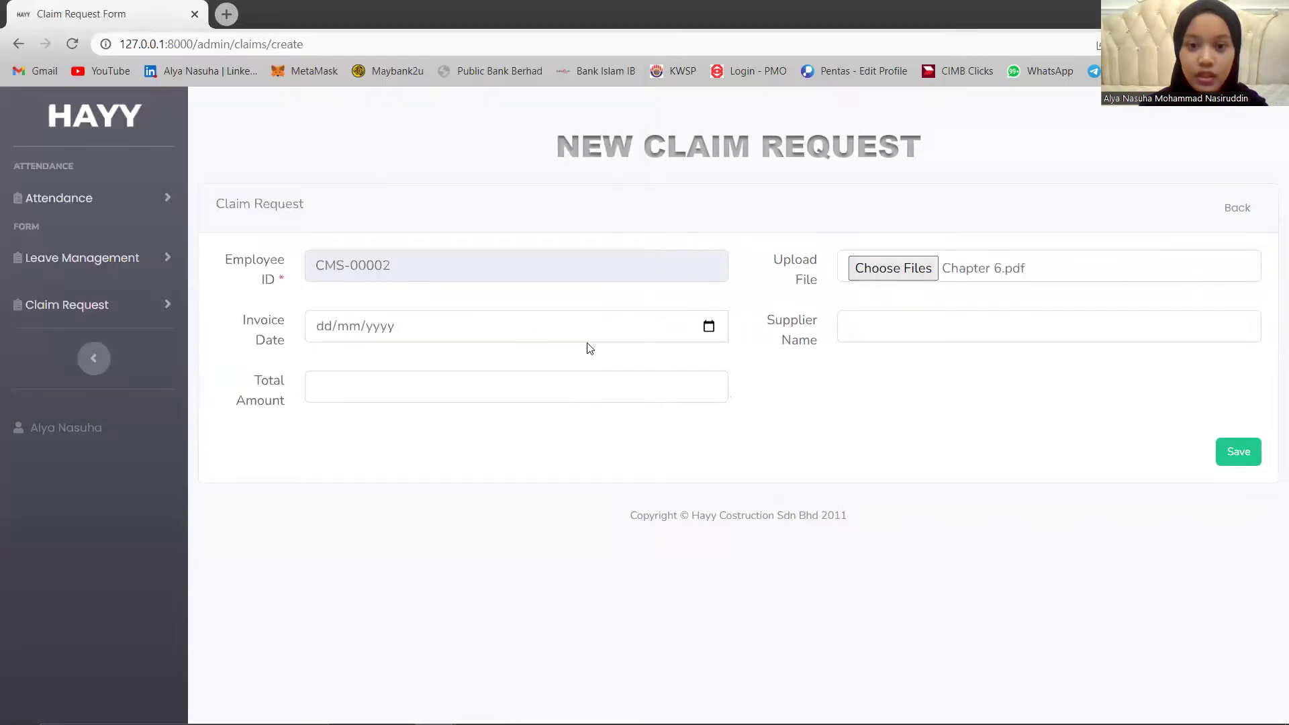
Set the claim's invoice date to 15 June, replacing an initial 1 July pick.
left_click(671, 330)
left_click(708, 327)
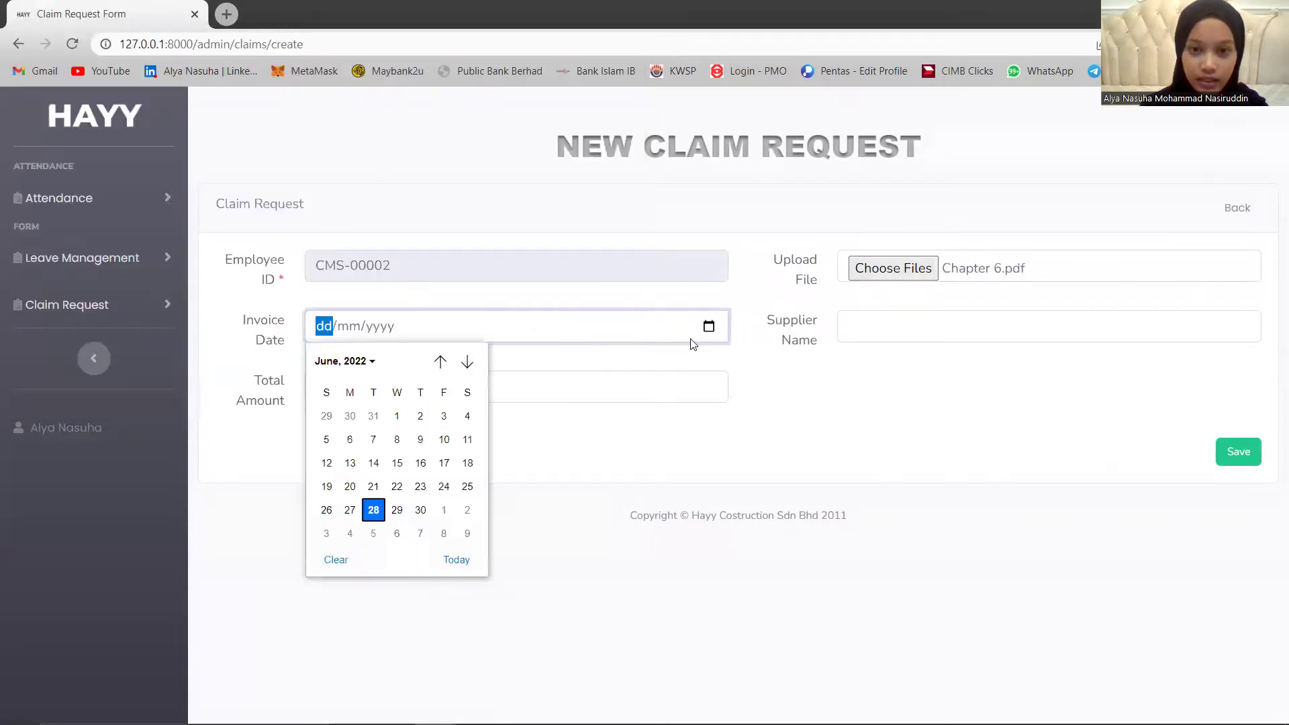
left_click(443, 510)
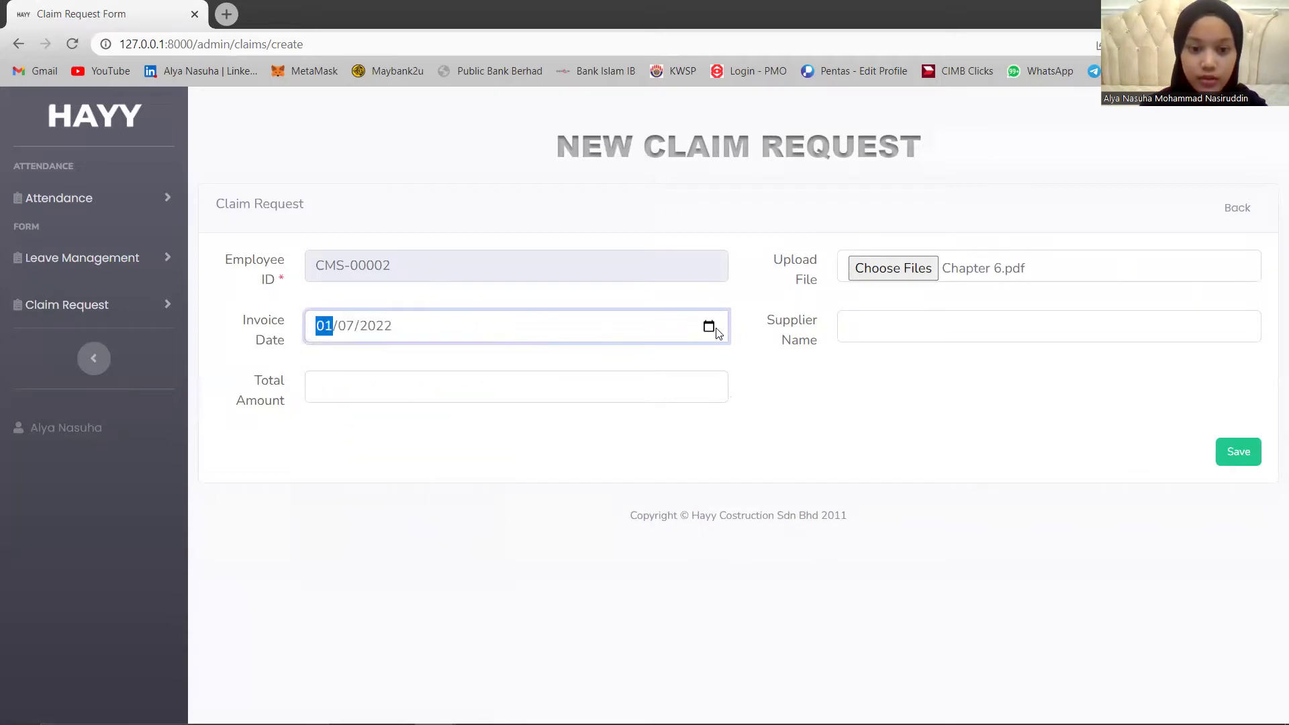
left_click(714, 330)
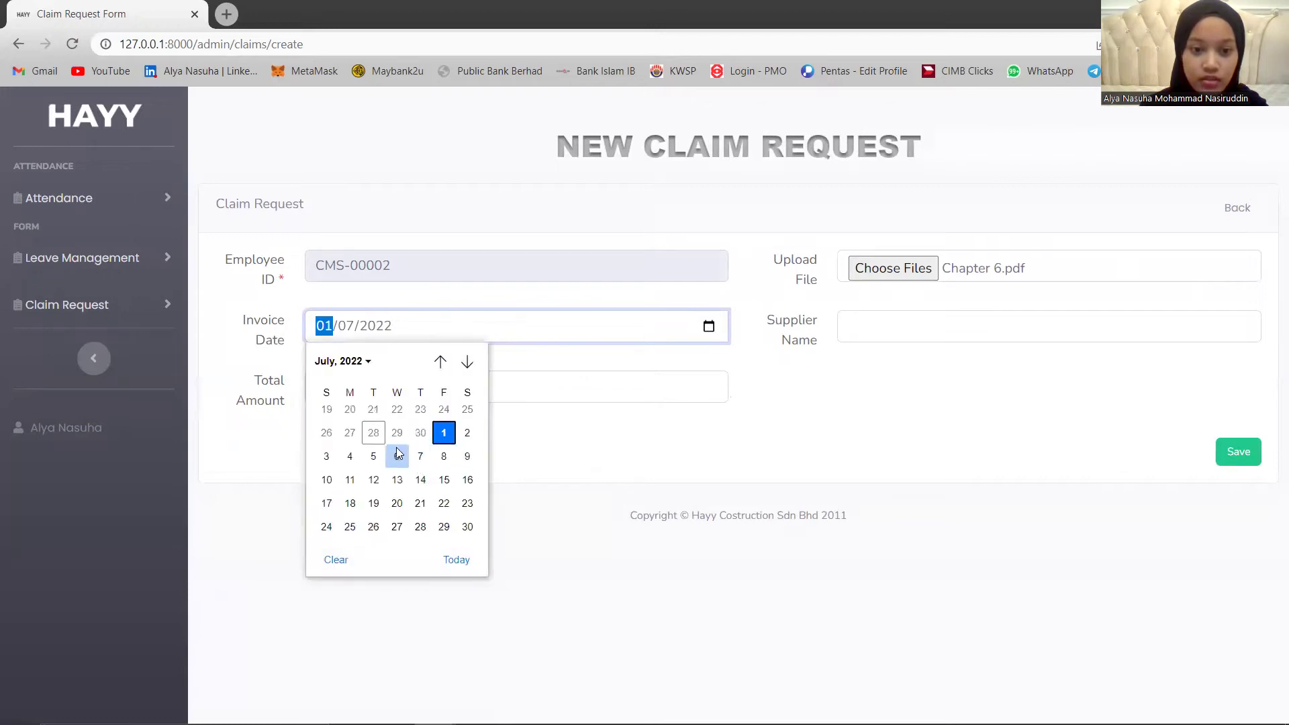
scroll(397, 411, "up", 3)
left_click(397, 423)
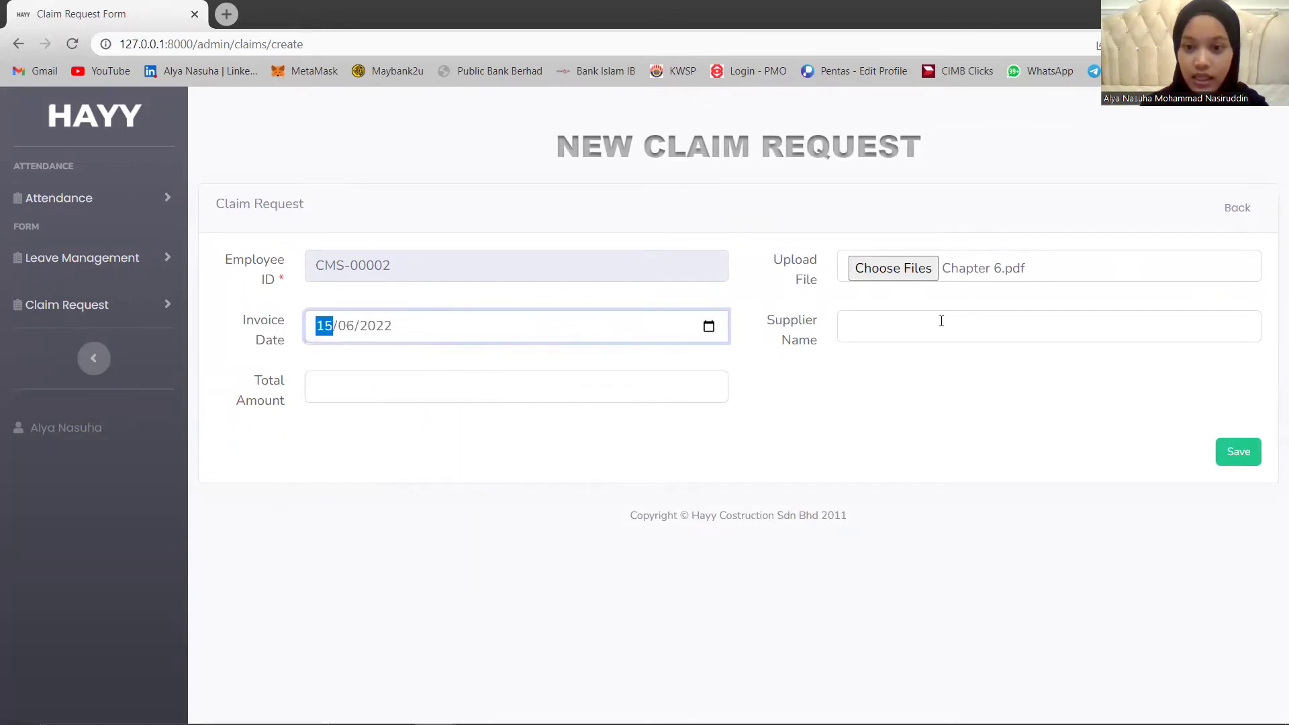
Enter supplier HapSeng and total amount RM89.20, then save the claim.
left_click(946, 322)
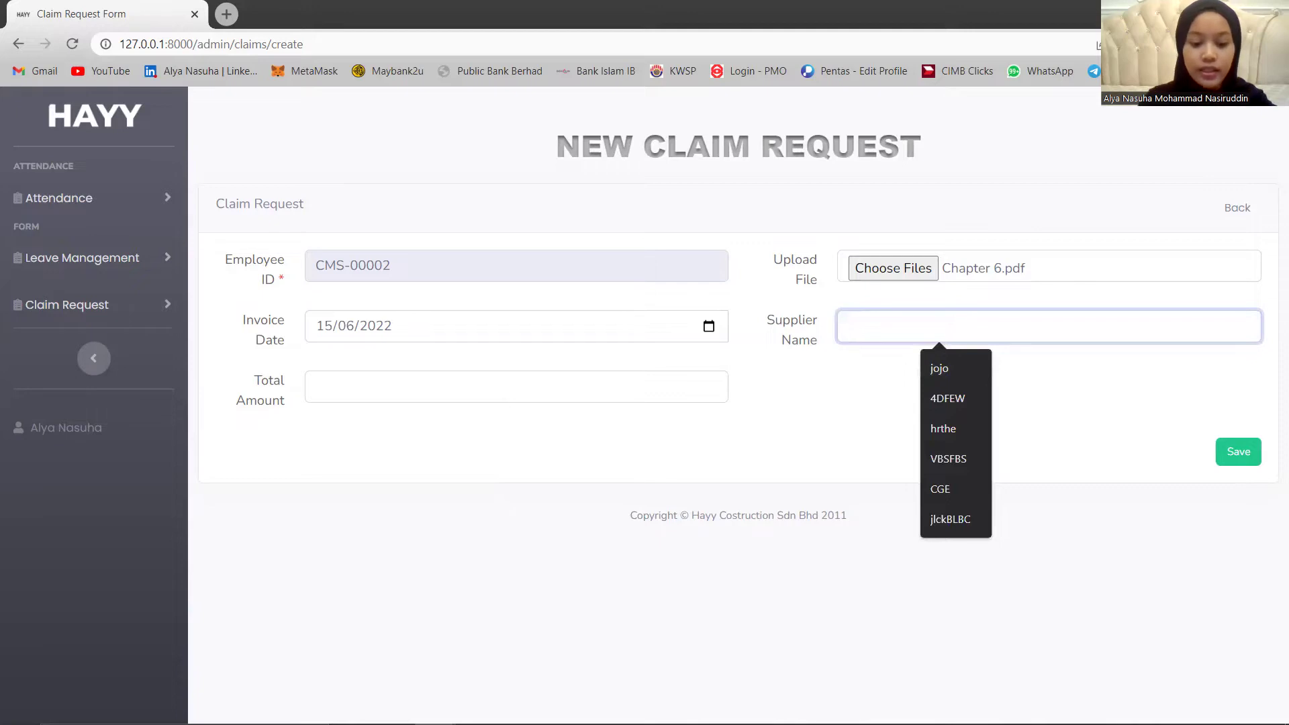
type("HapSeng")
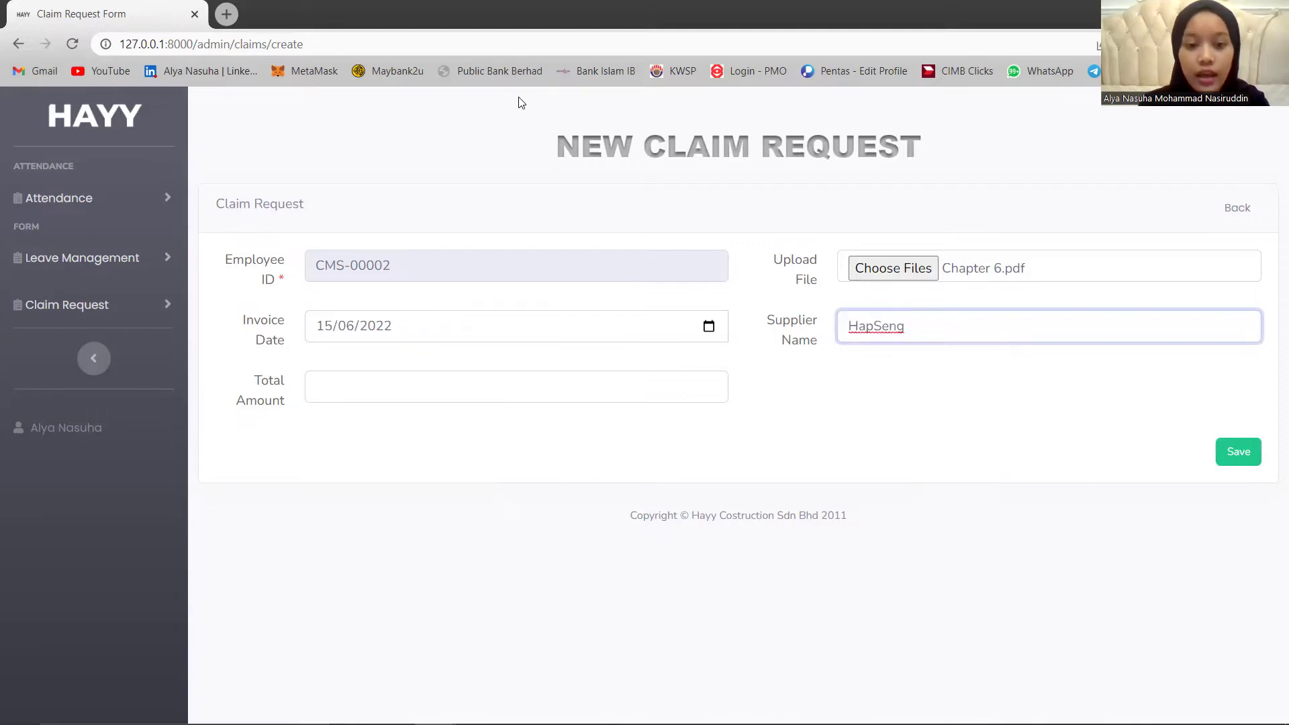
left_click(387, 381)
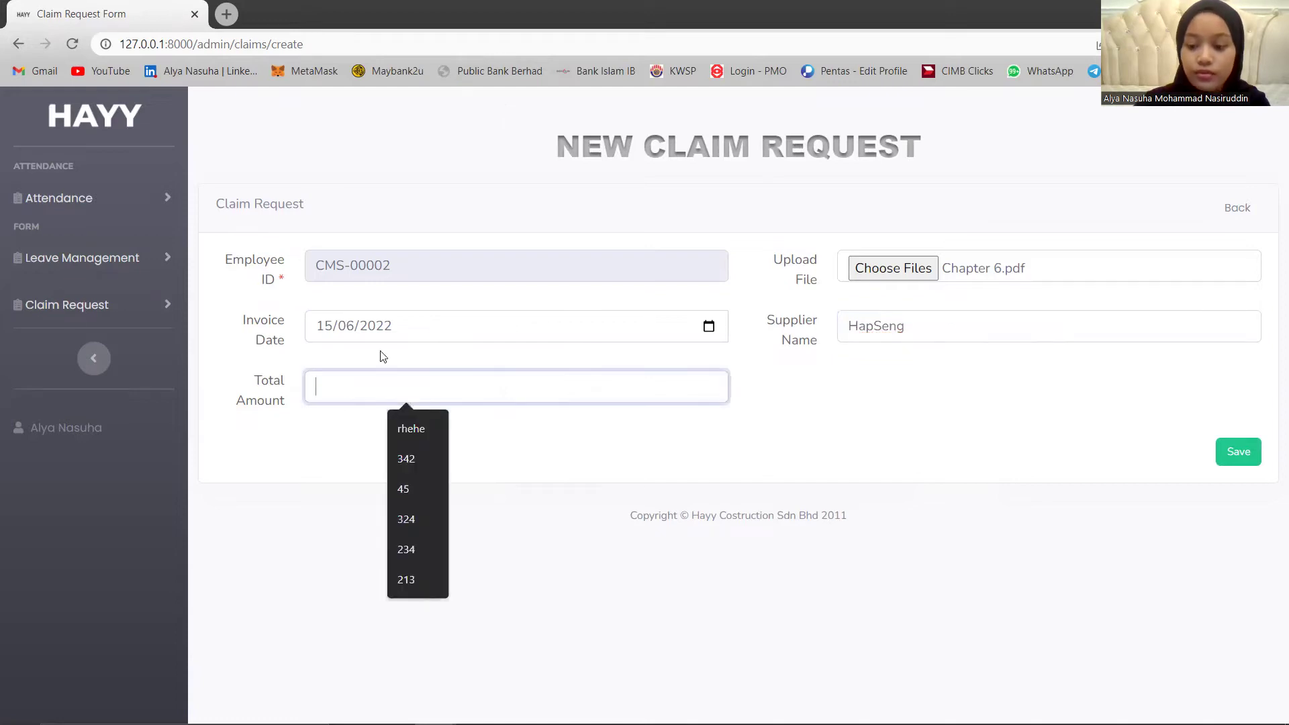
type("89.20")
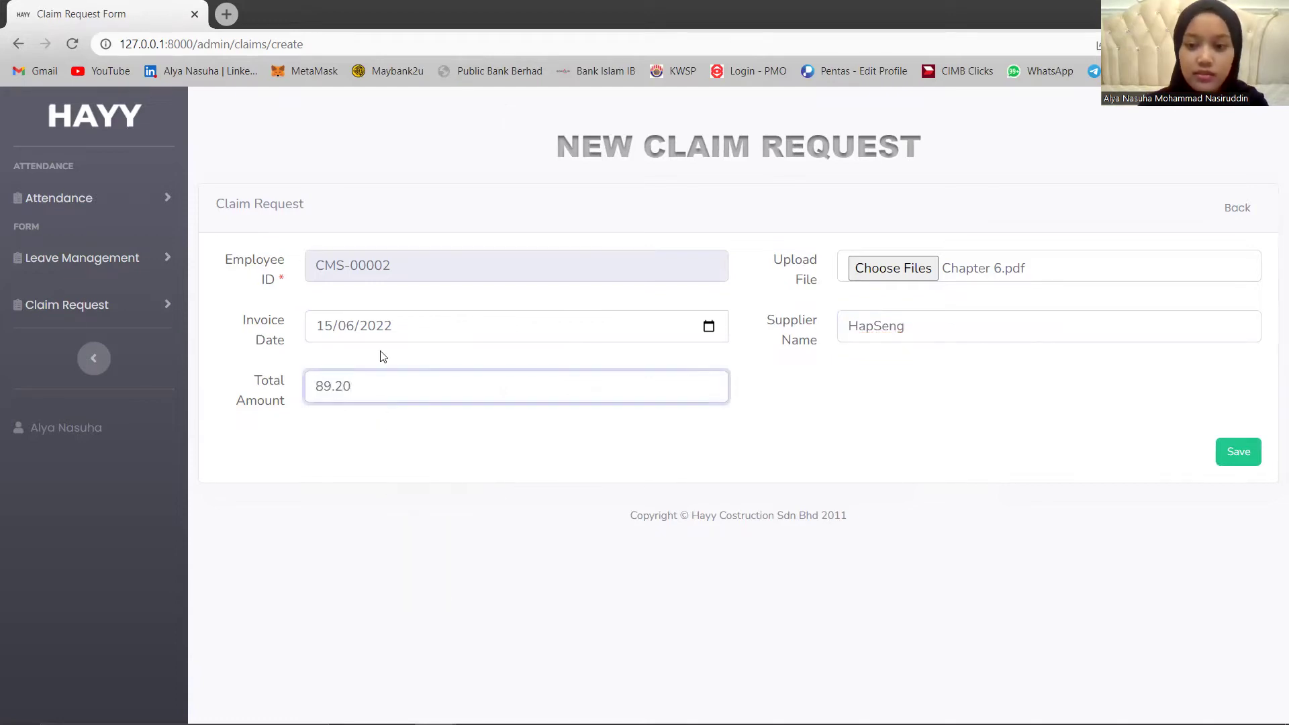
left_click(1218, 452)
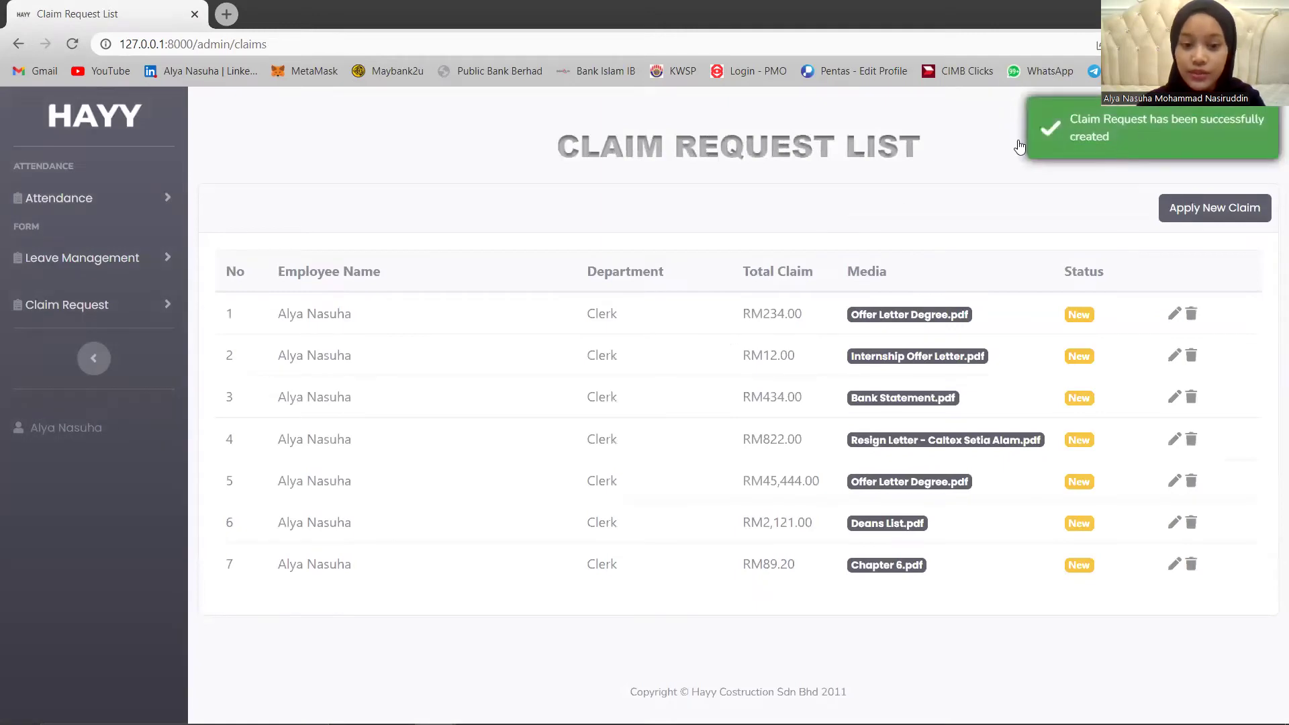
Shrink the sidebar to an icon bar beside the seven-claim request list.
left_click_drag(216, 559, 500, 578)
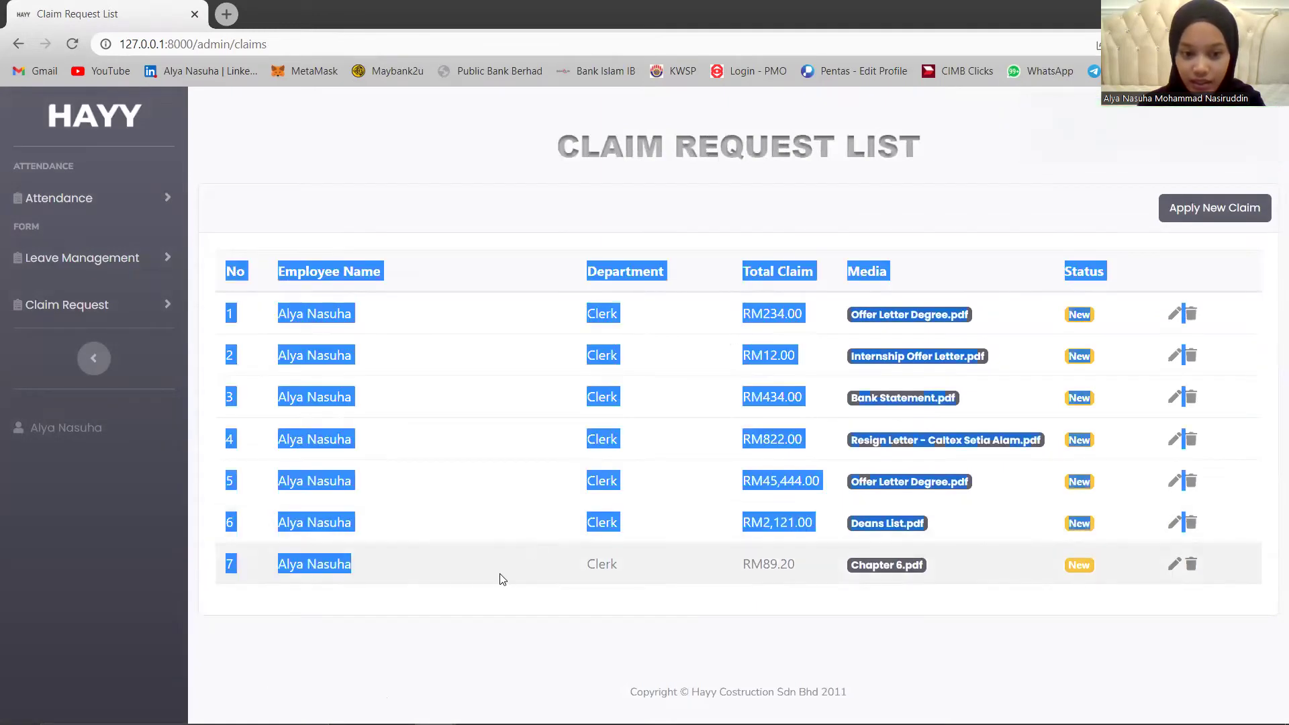
left_click(264, 578)
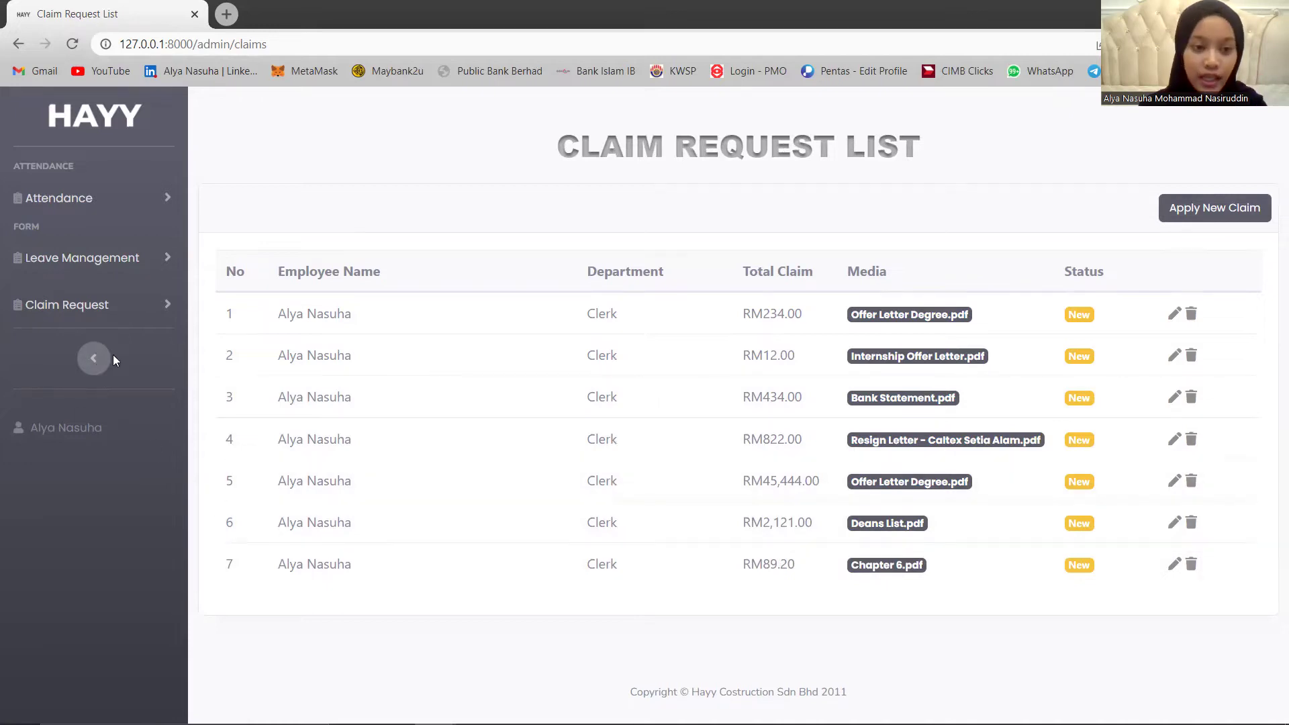
left_click(93, 366)
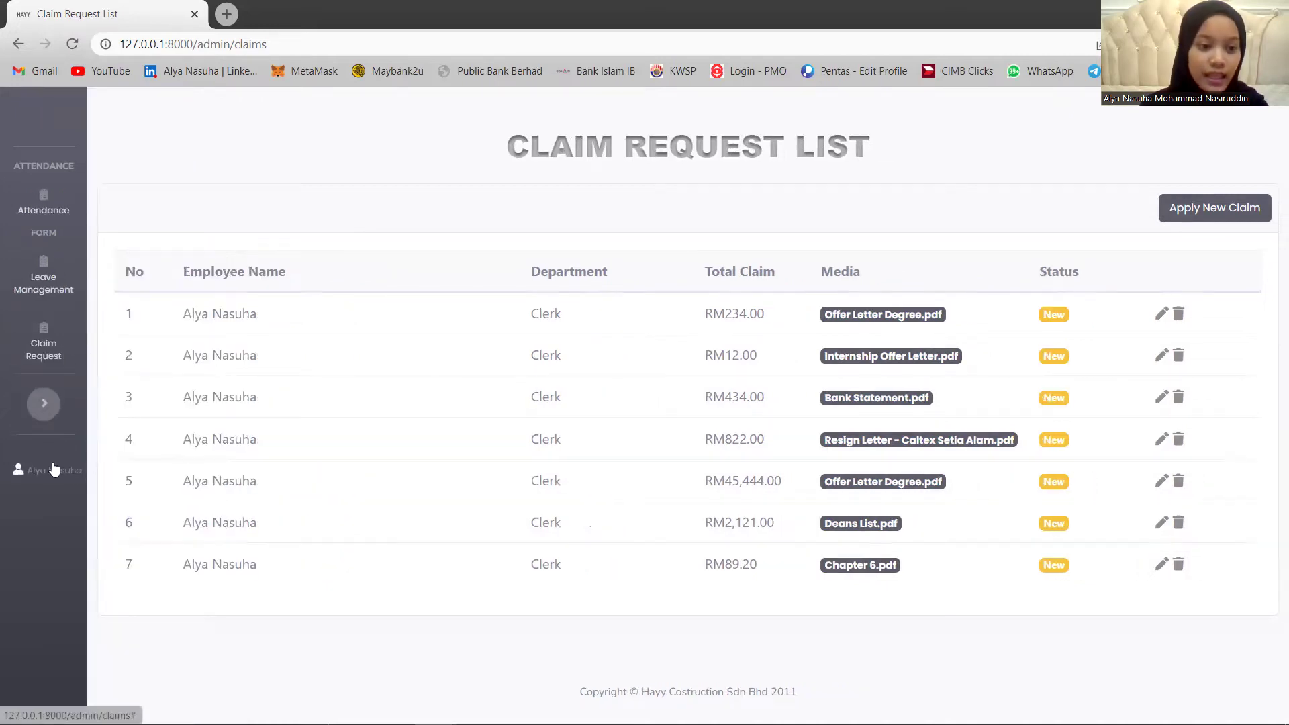
Log out of the clerk account and sign back in with another saved user's credentials.
left_click(81, 512)
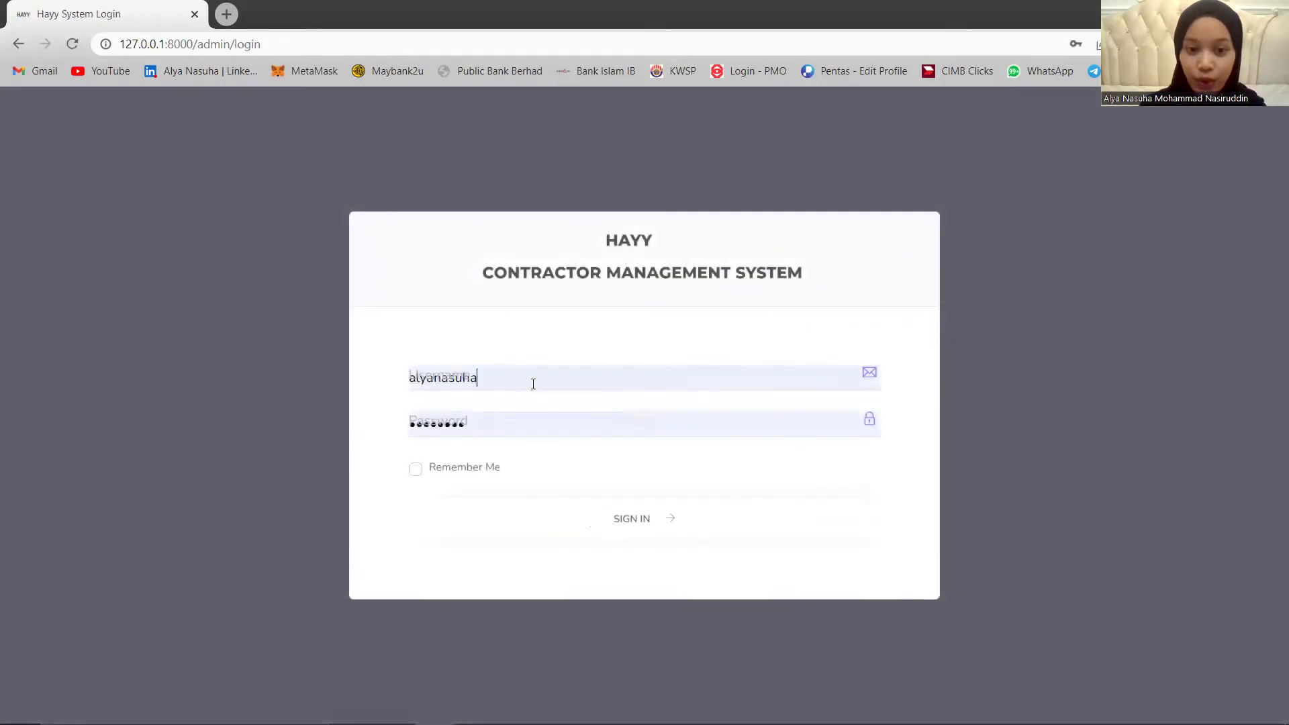
left_click_drag(533, 383, 362, 391)
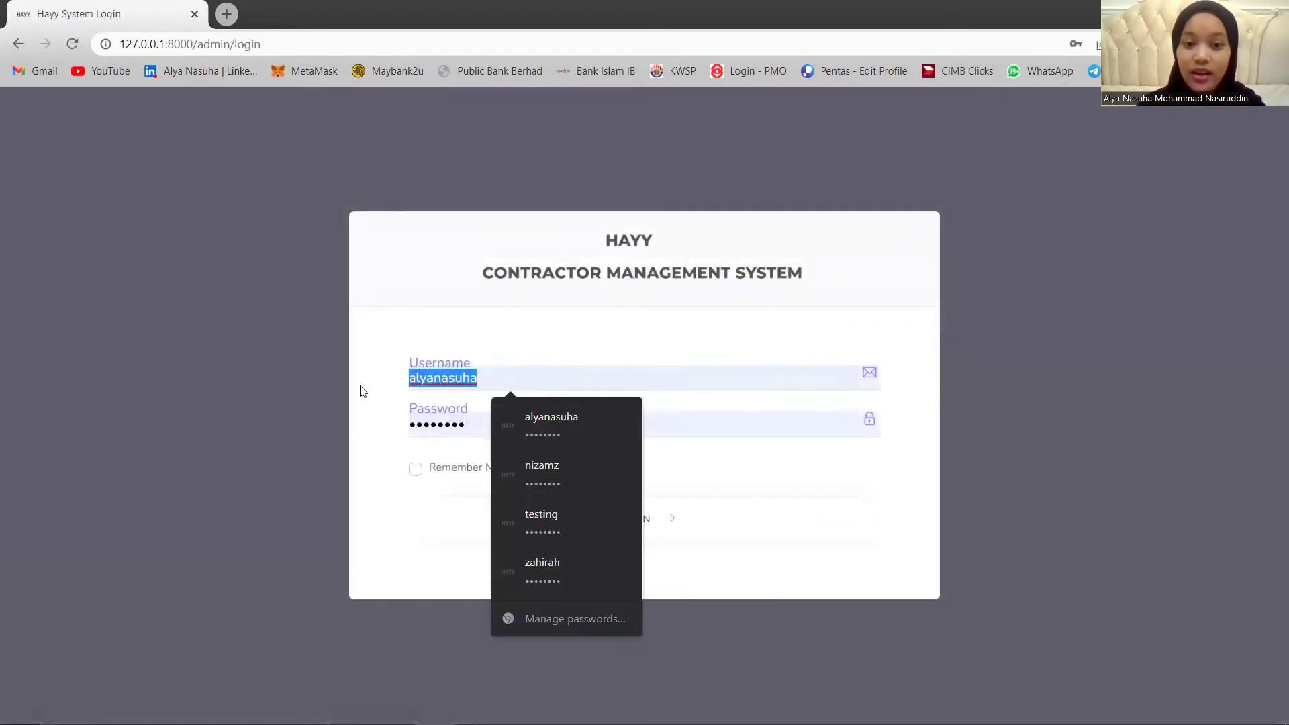
left_click(544, 477)
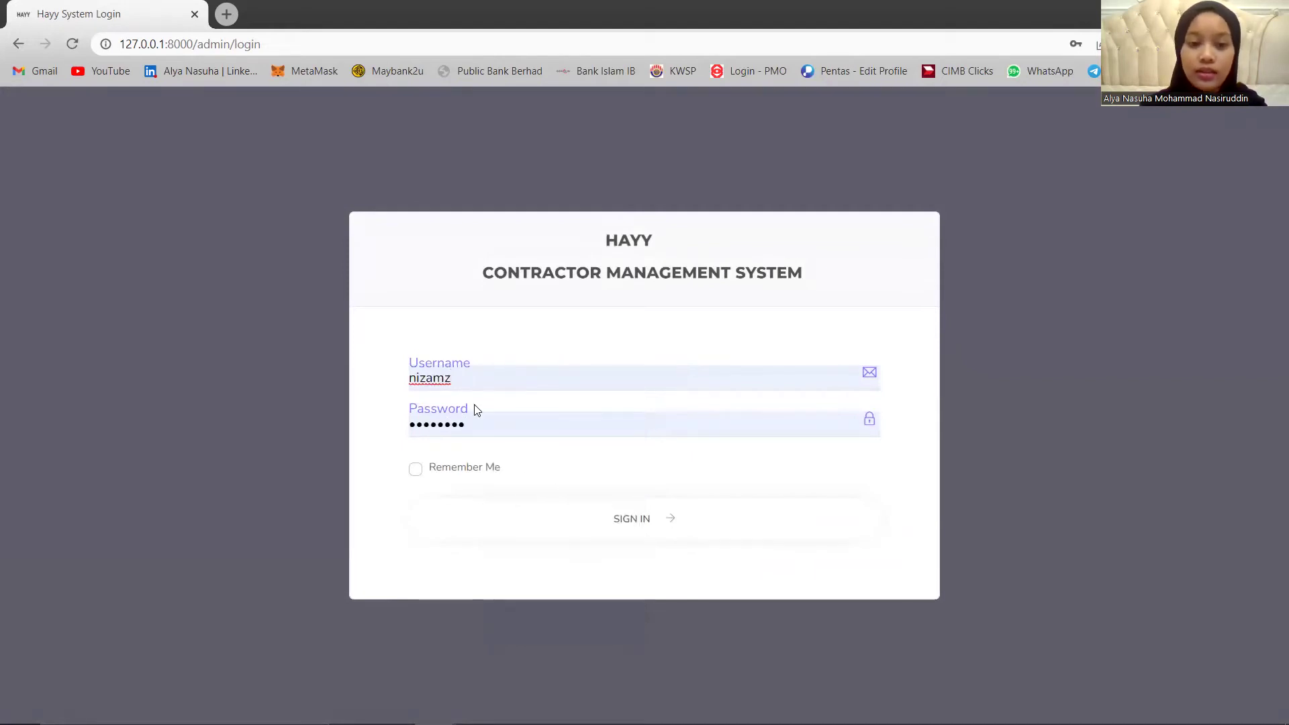
left_click(590, 529)
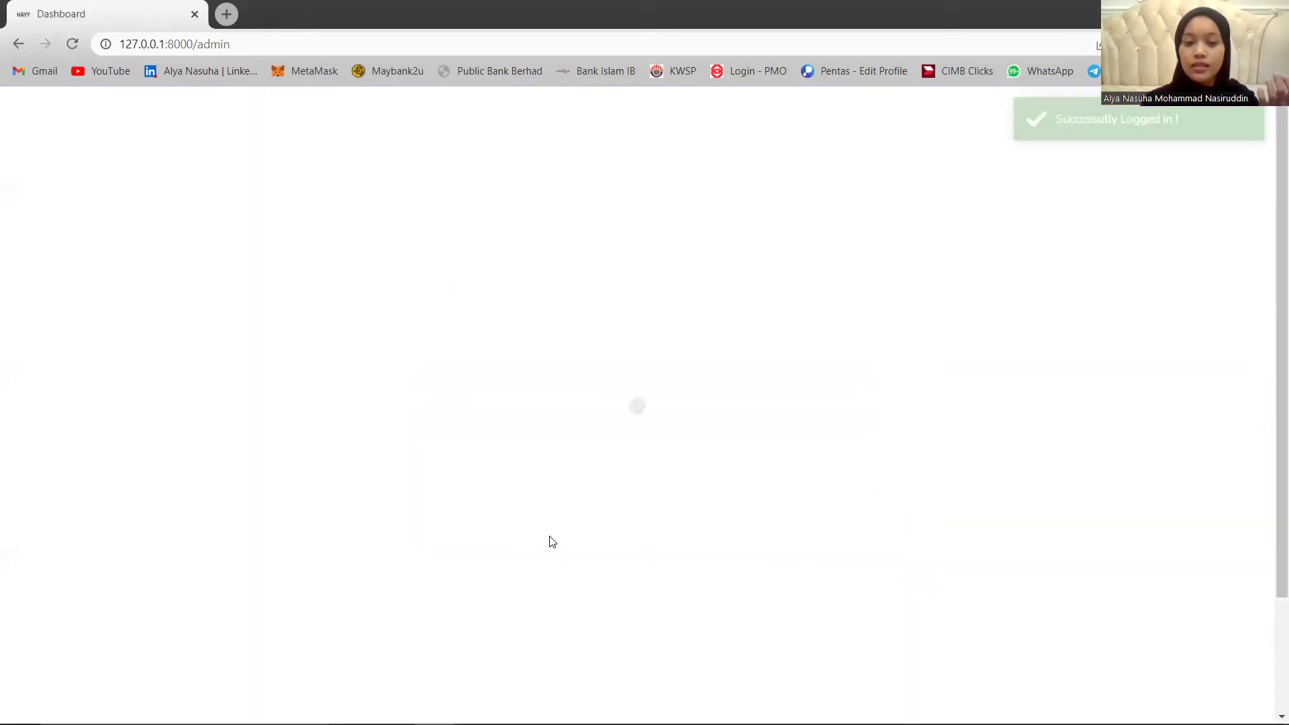
Dismiss Chrome's password warning and open the Add New Employees form under Employees.
left_click(781, 269)
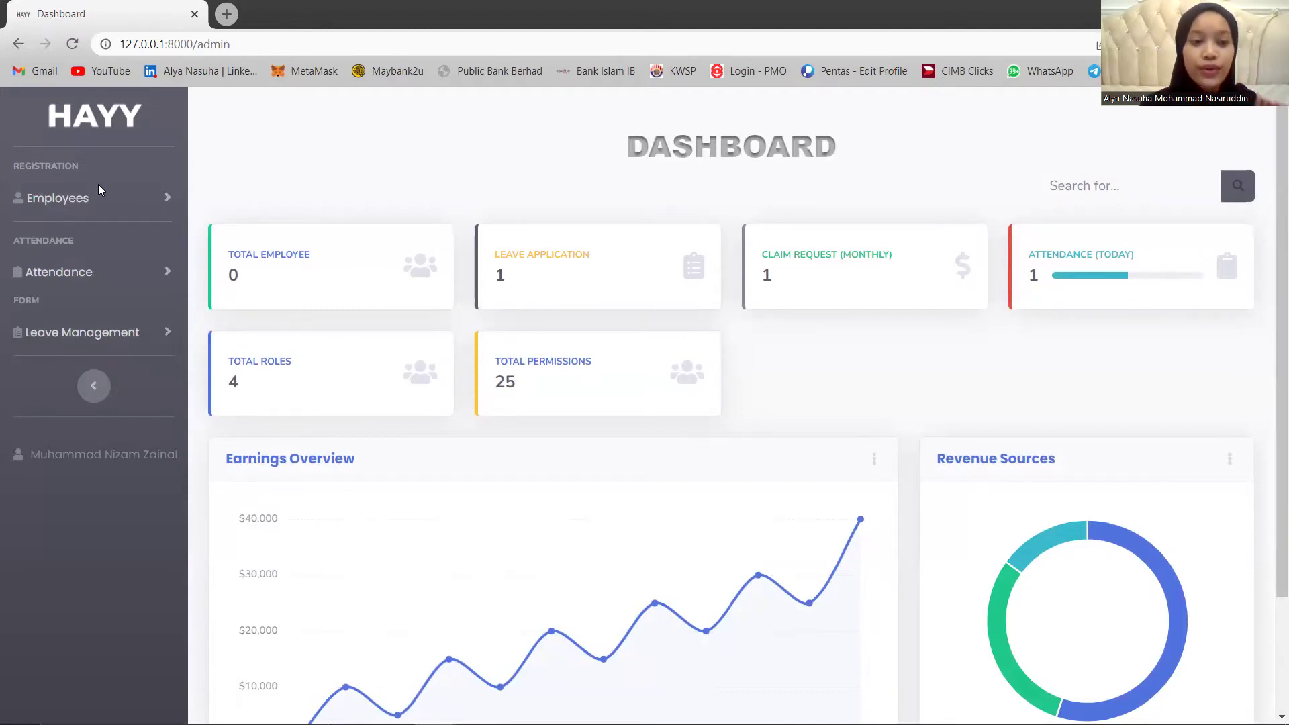
left_click(86, 200)
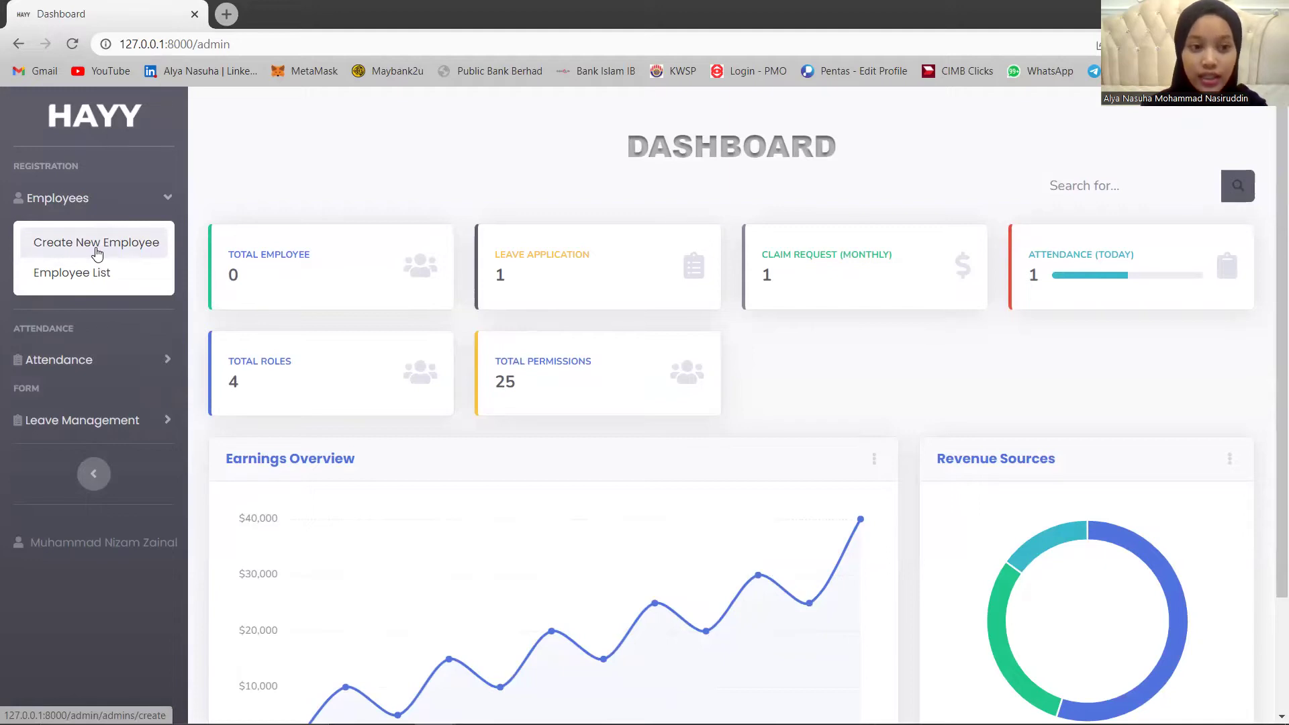
left_click(96, 248)
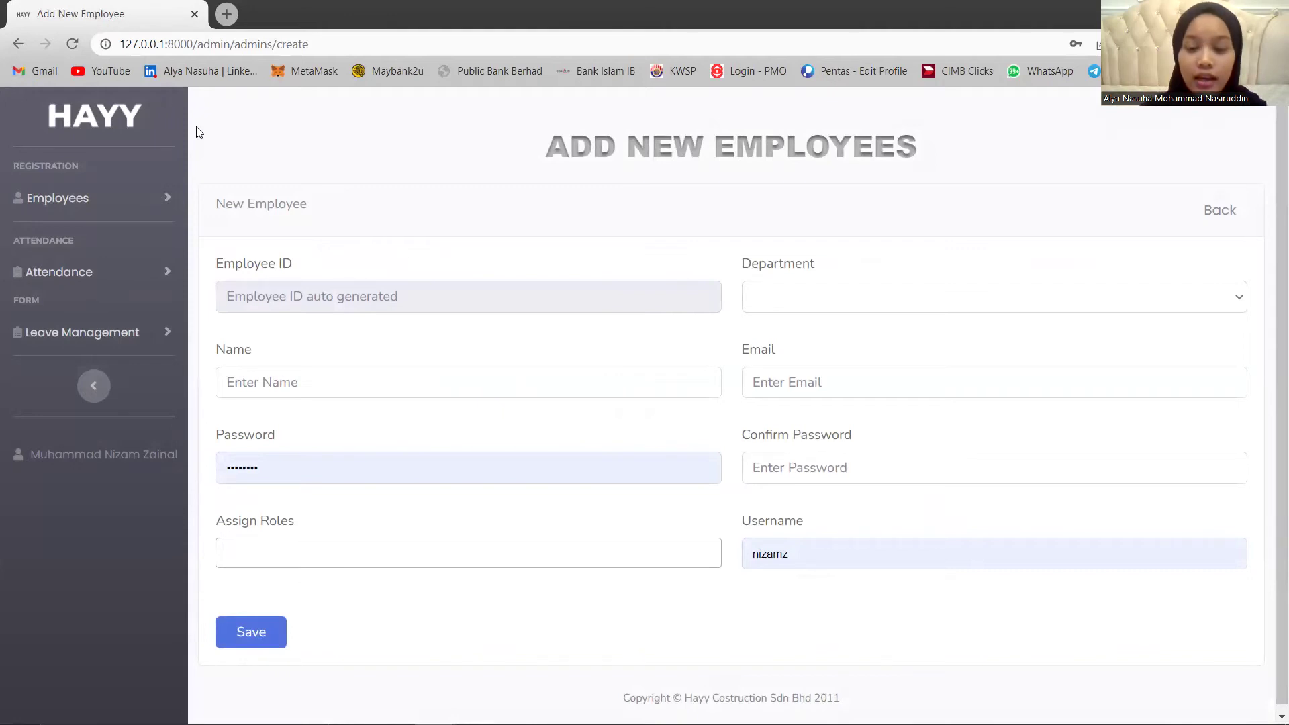
Choose the Information Technology department and enter the new employee's name and e-mail address.
left_click(774, 294)
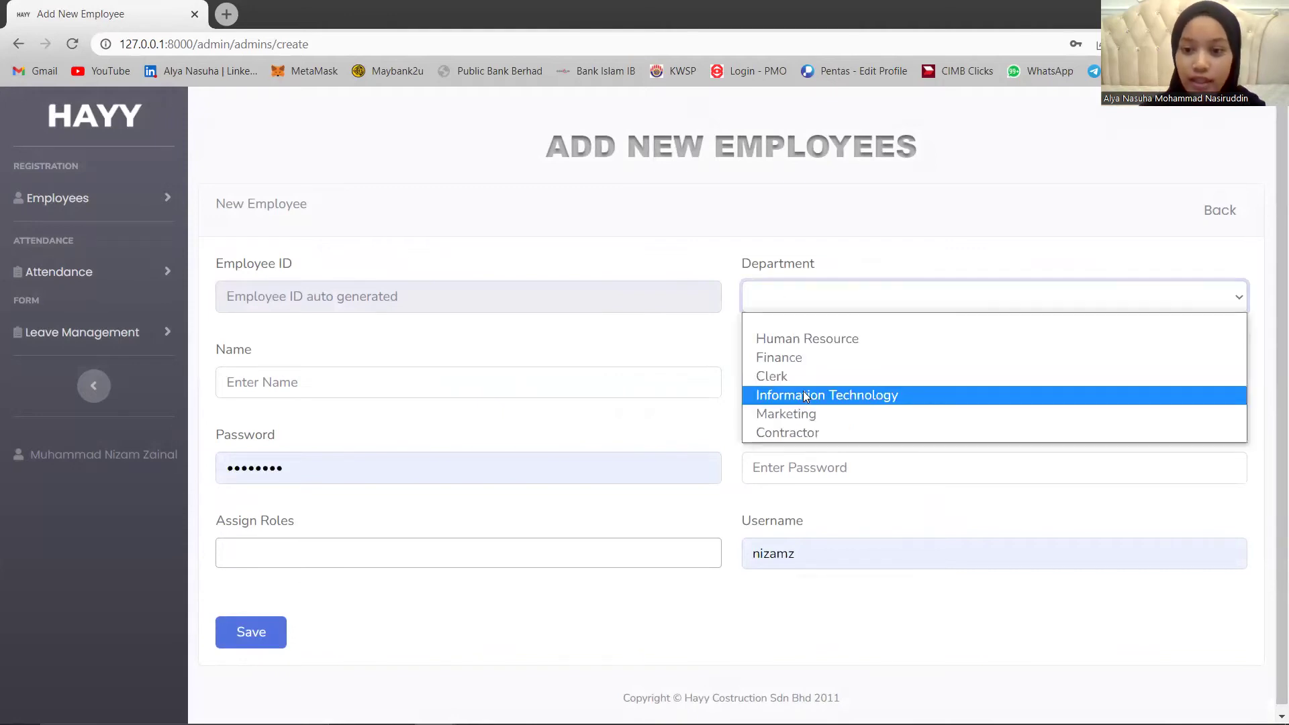
left_click(806, 397)
left_click(645, 380)
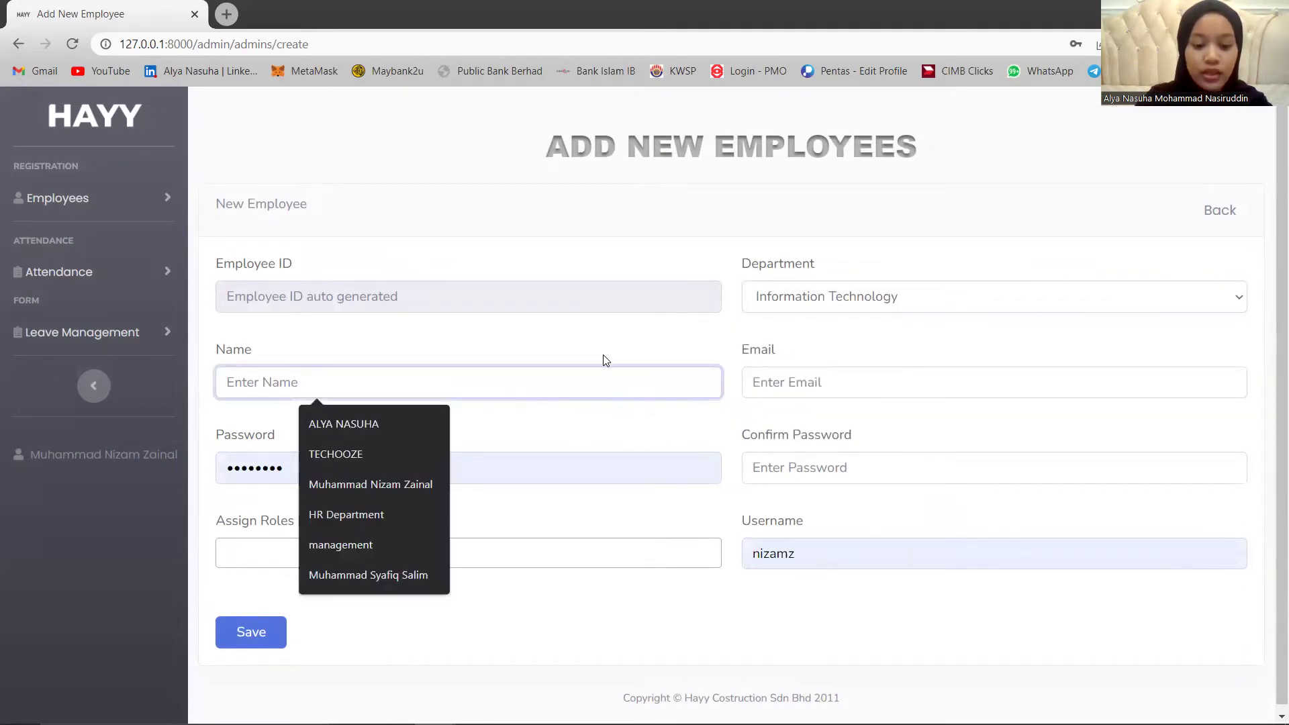
type("Nazirah")
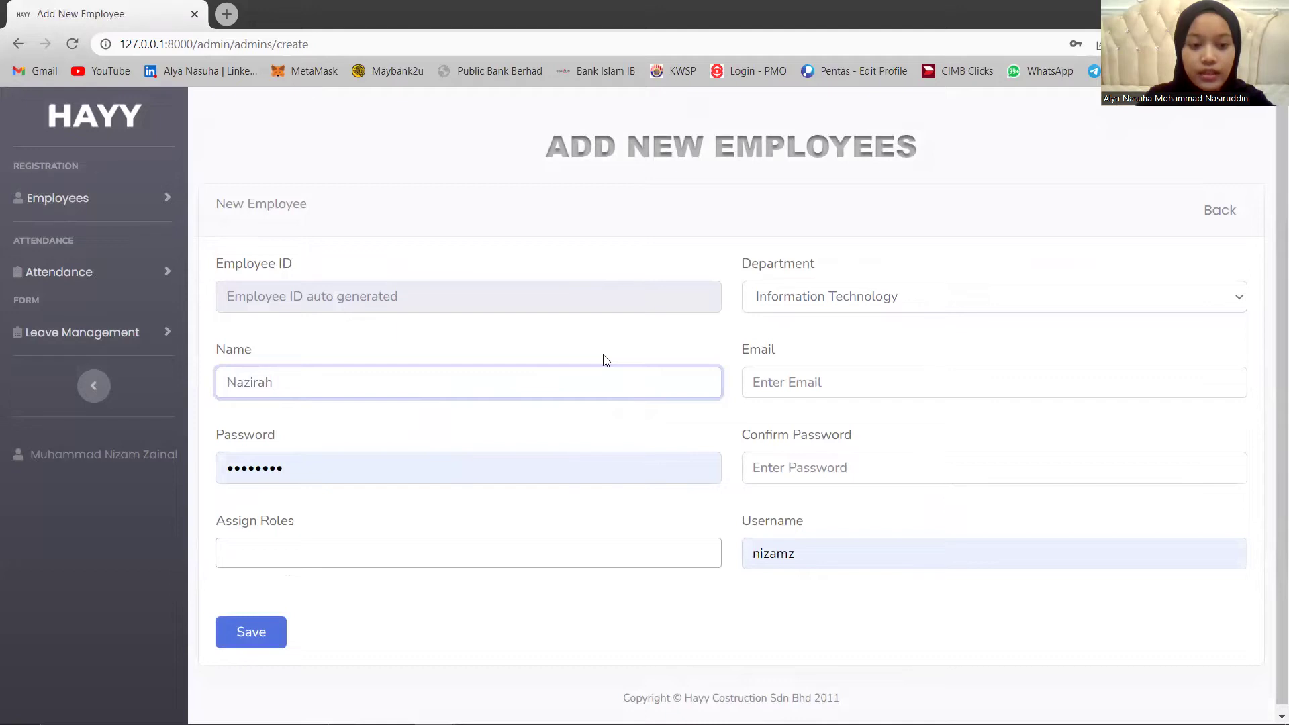
left_click(795, 375)
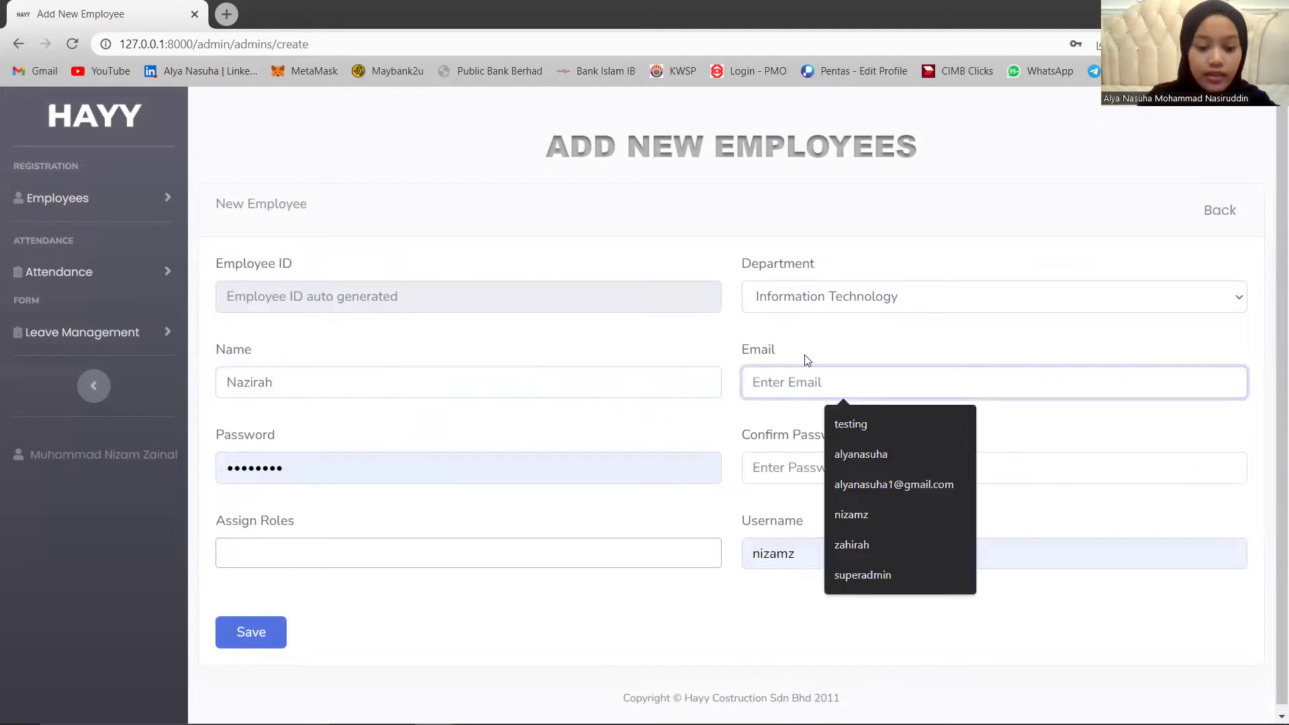
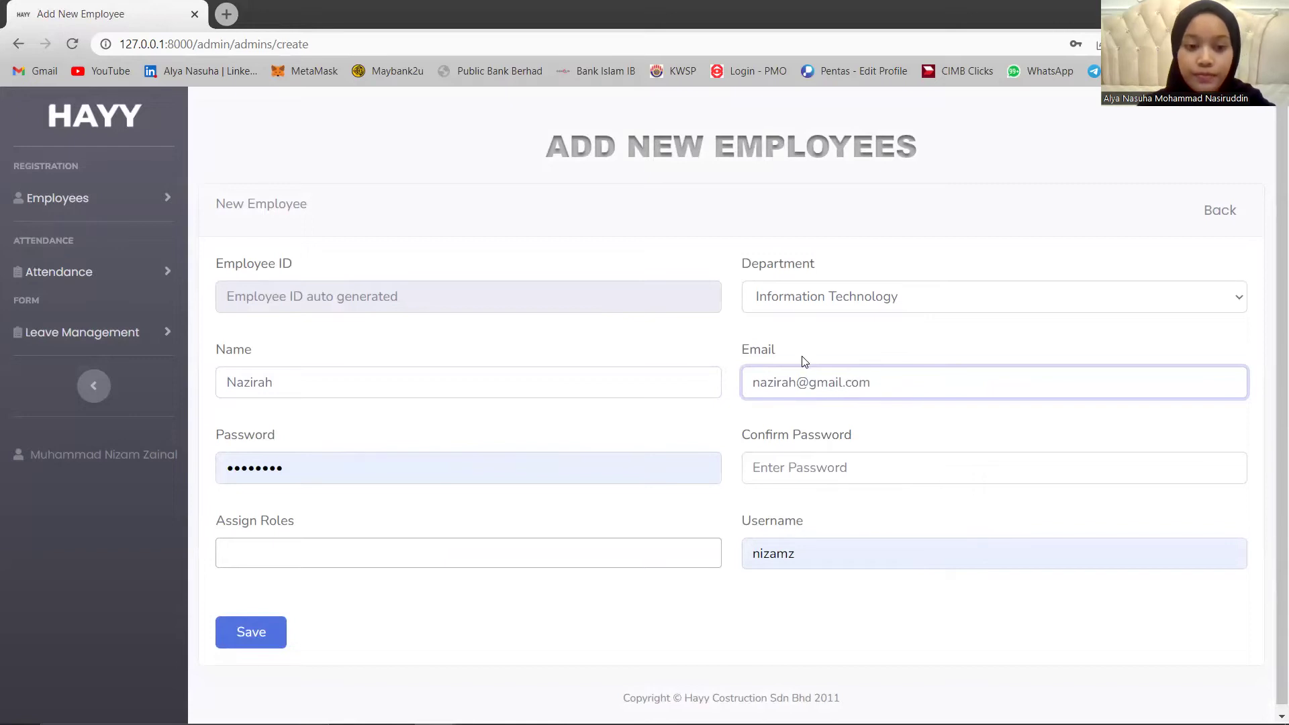
Fill in the password and confirmation fields and assign the employee role.
left_click_drag(109, 452, 194, 470)
left_click(236, 468)
type("1234567")
key("Tab")
type("12345678")
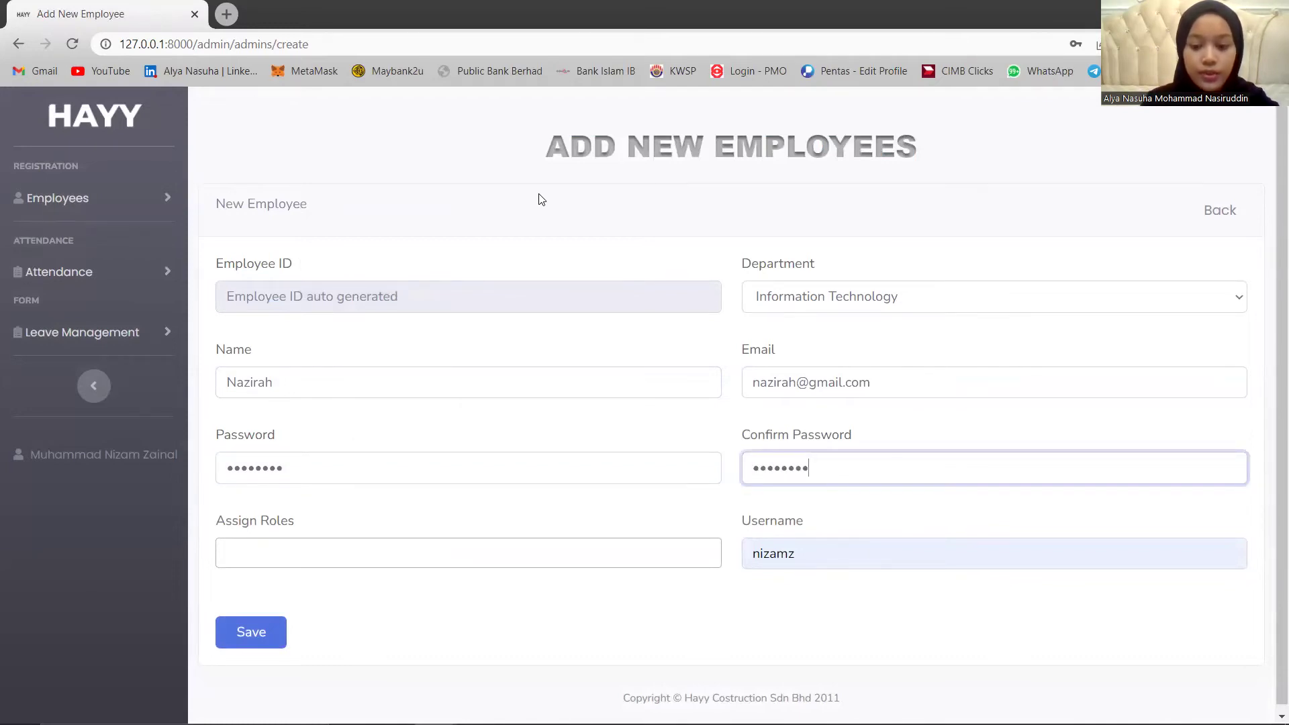
left_click(251, 547)
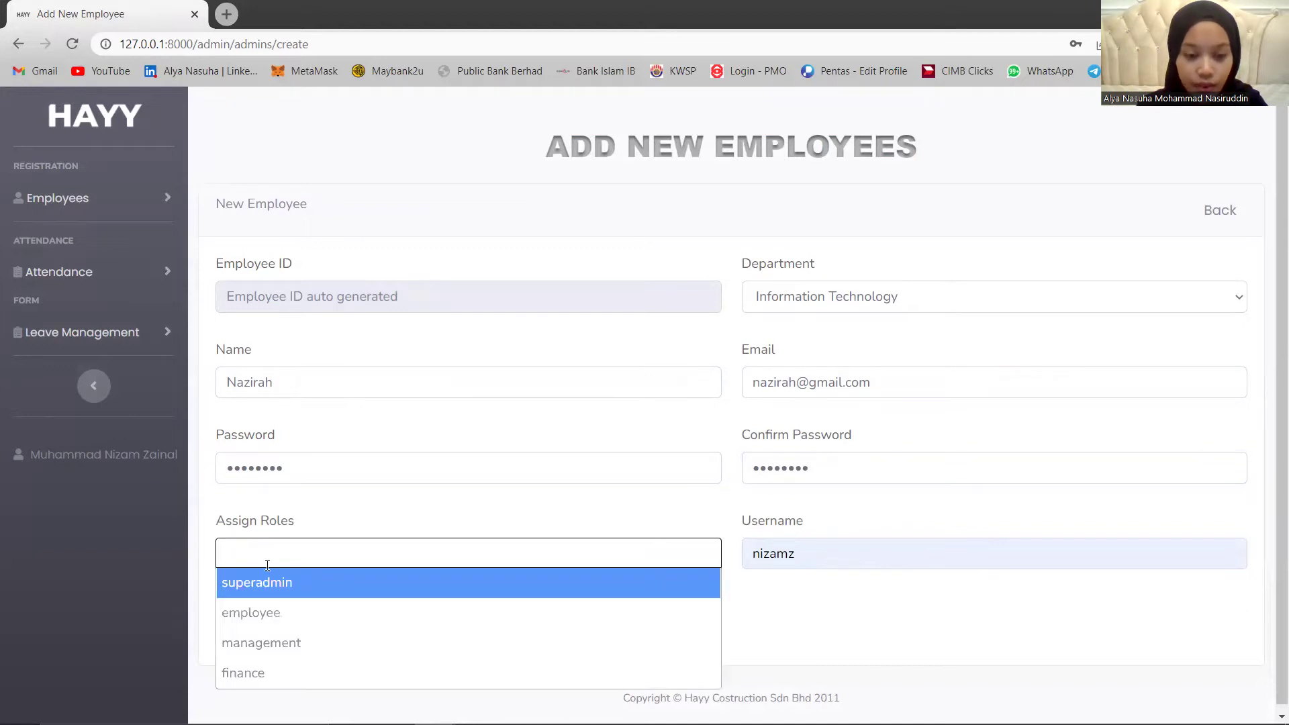
left_click(296, 614)
Replace the prefilled username with the employee's username and save the new employee record.
left_click(891, 556)
left_click_drag(871, 561, 740, 556)
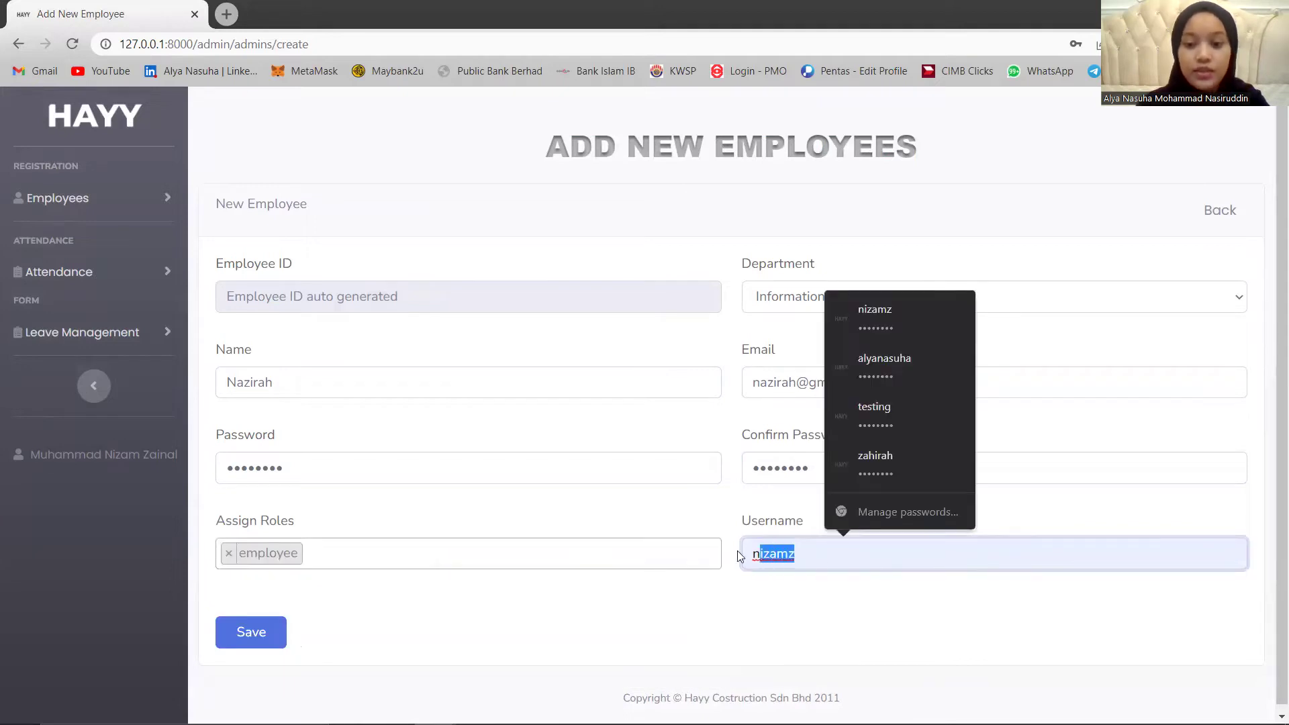
type("nazirah")
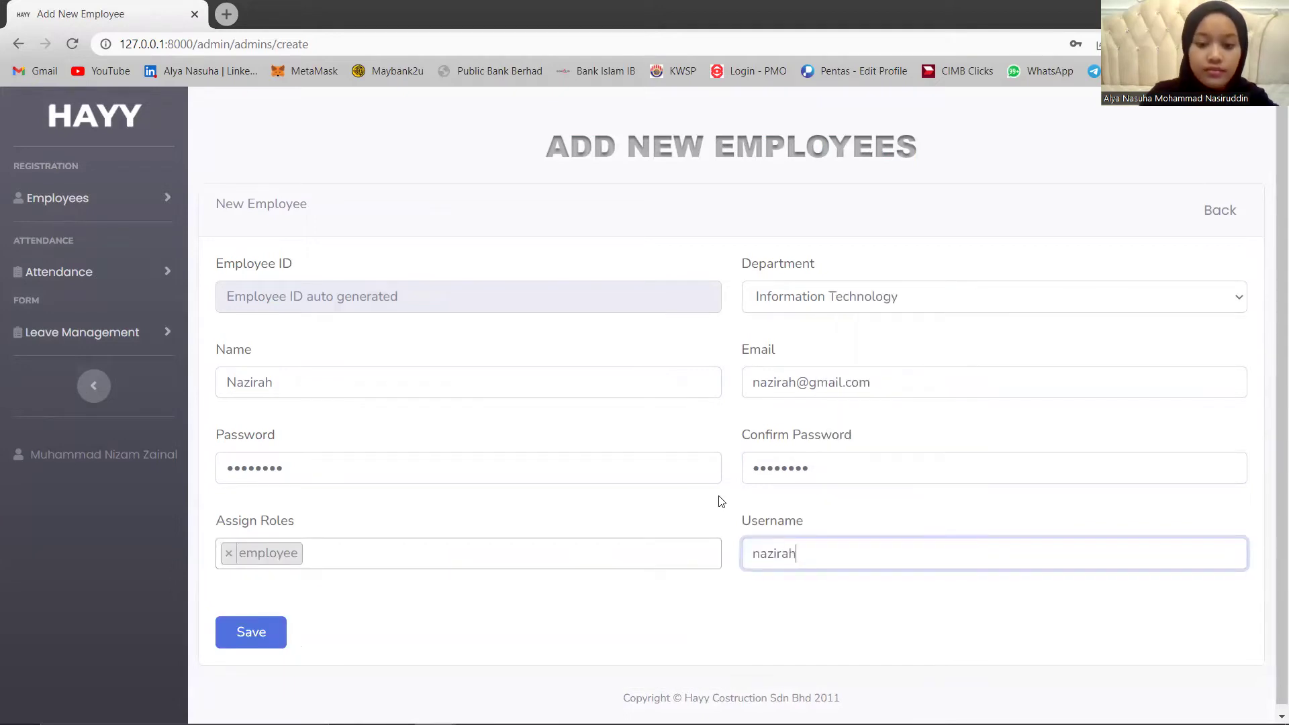
left_click(251, 636)
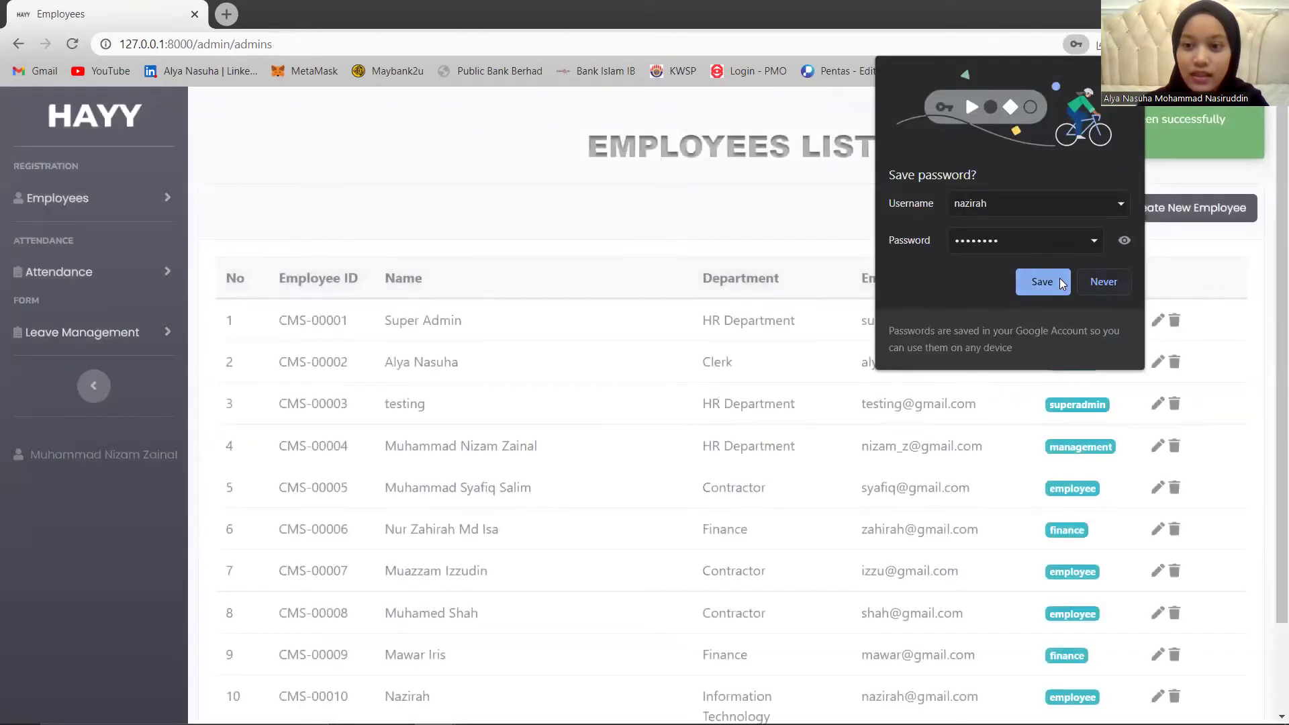
left_click(678, 451)
scroll(671, 502, "down", 3)
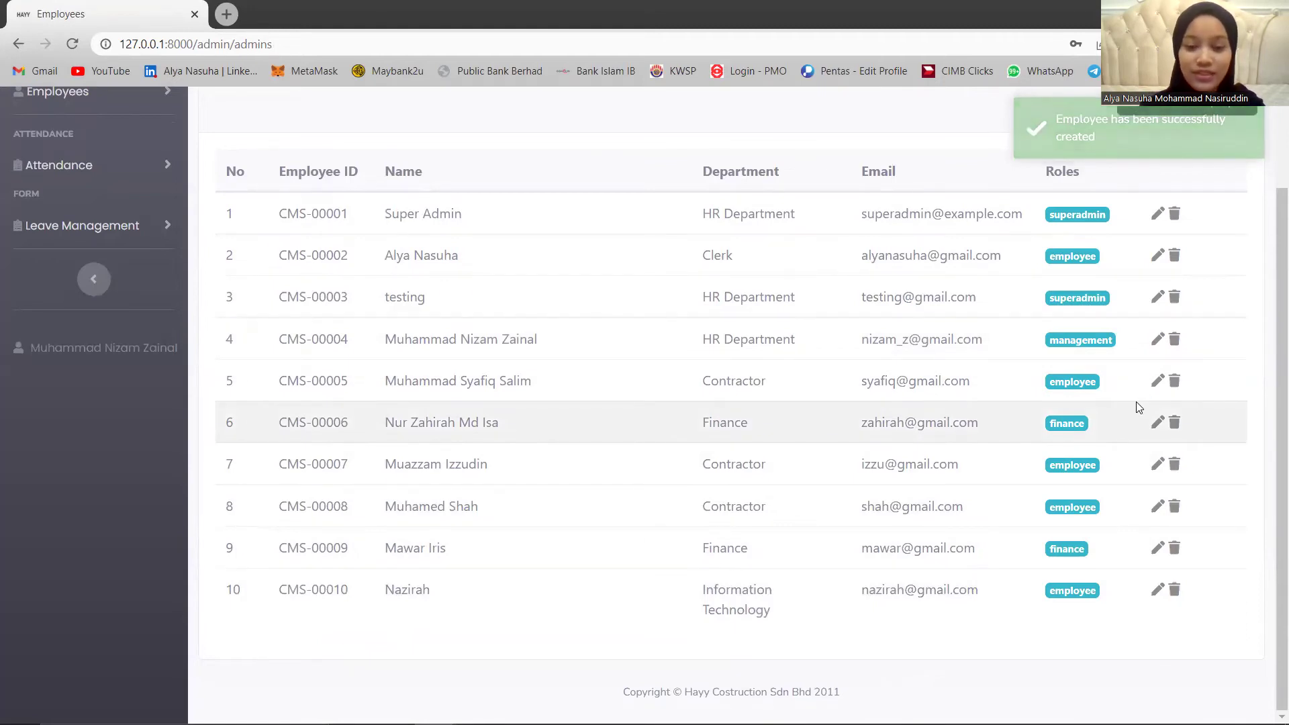
scroll(191, 360, "up", 2)
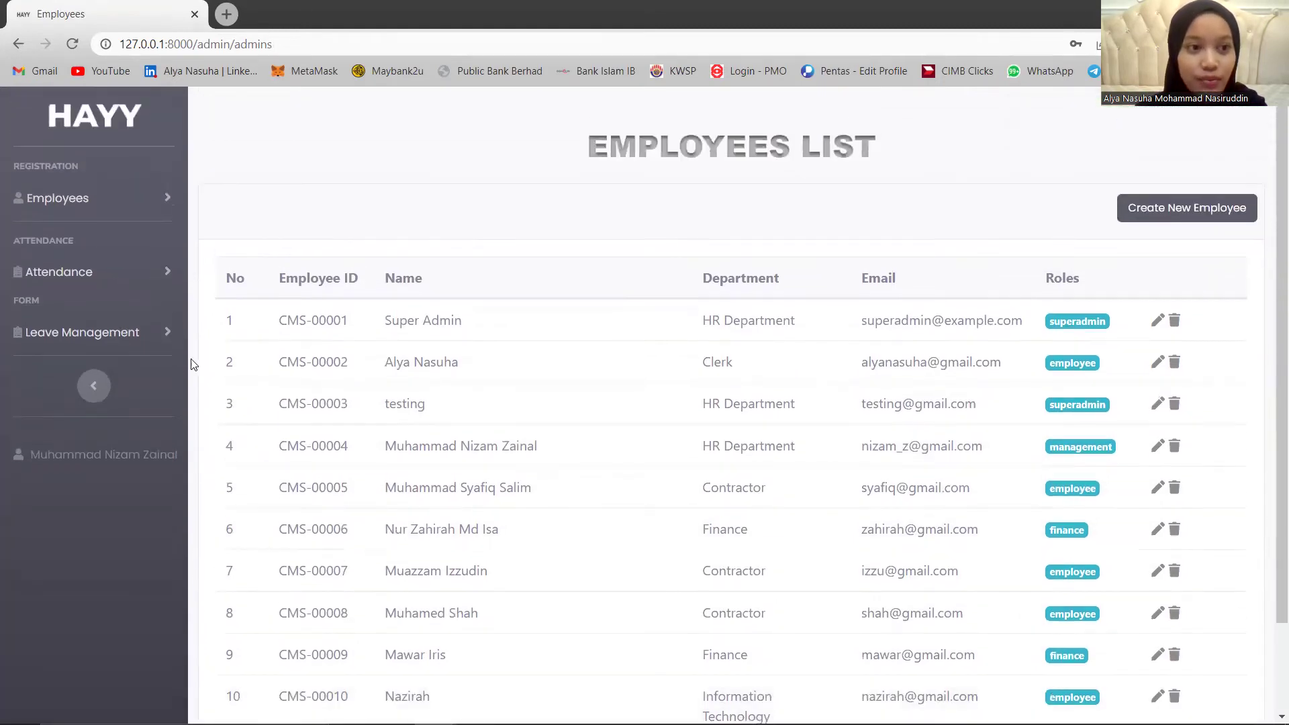
Open the Attendance List, review its records, then expand Leave Management in the sidebar.
left_click(79, 272)
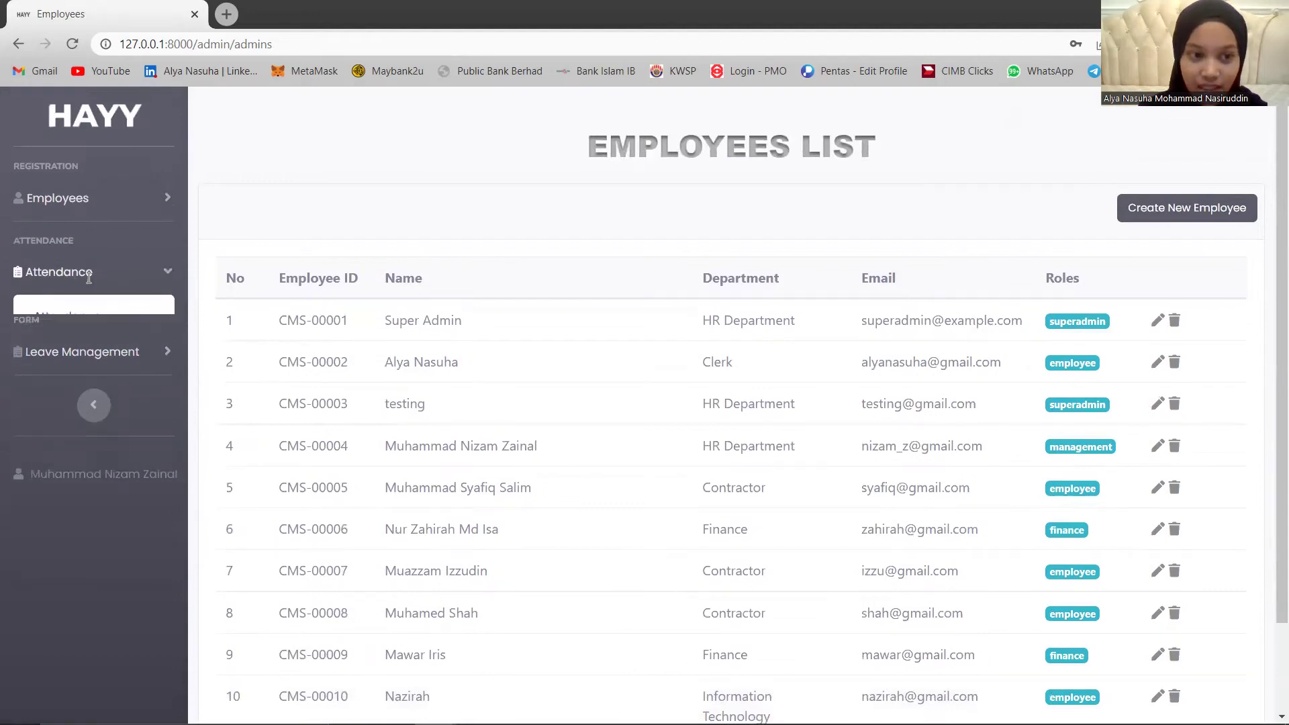
left_click(132, 317)
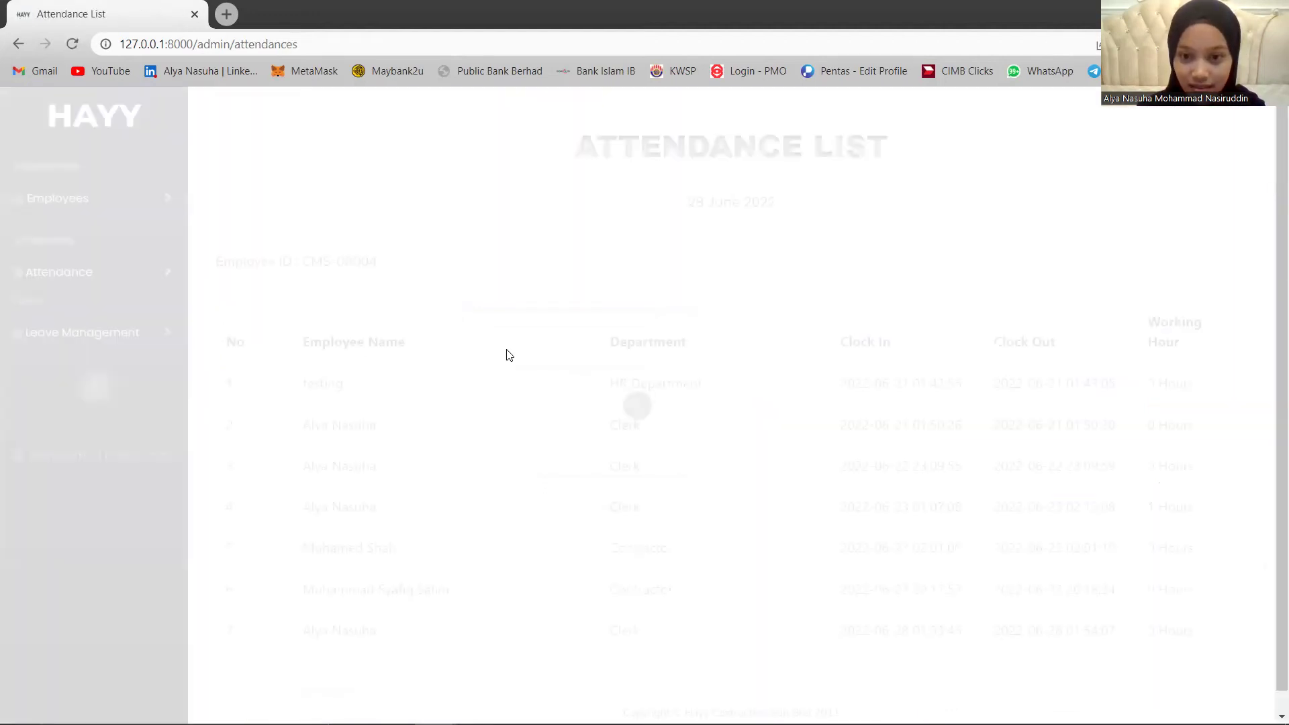
scroll(575, 383, "down", 1)
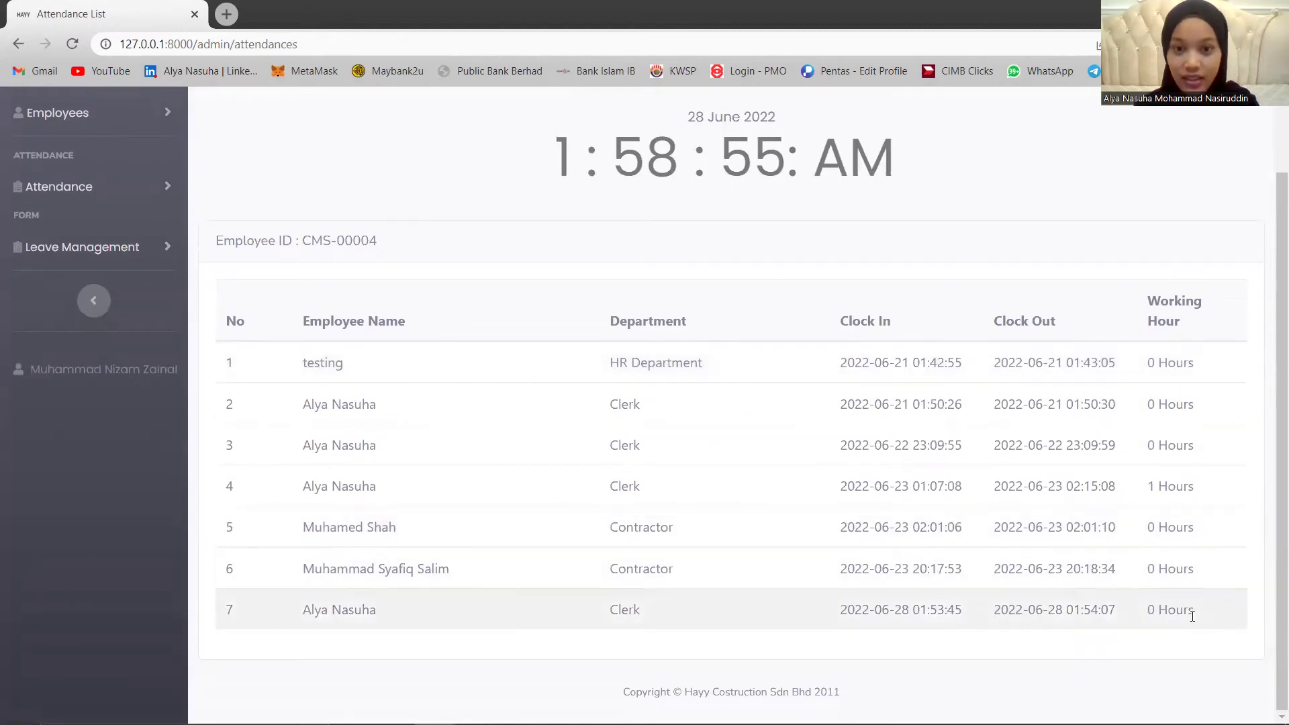
scroll(817, 401, "up", 1)
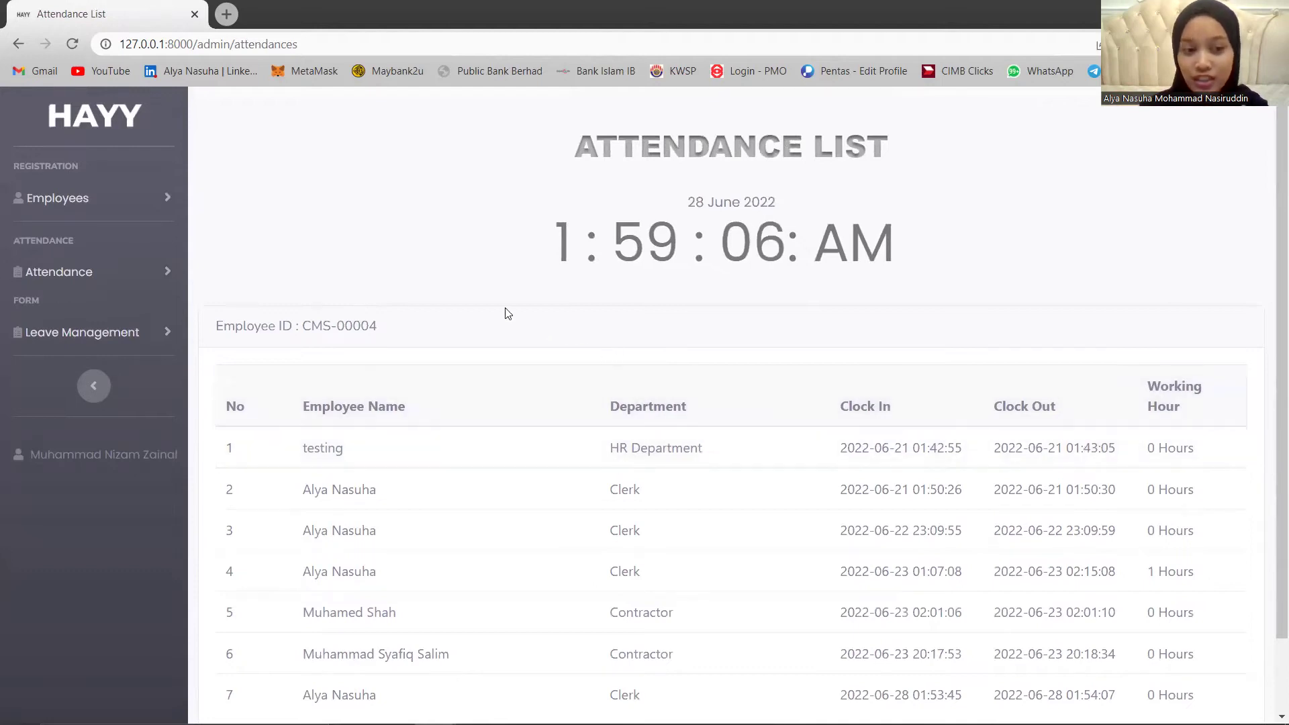
left_click(129, 330)
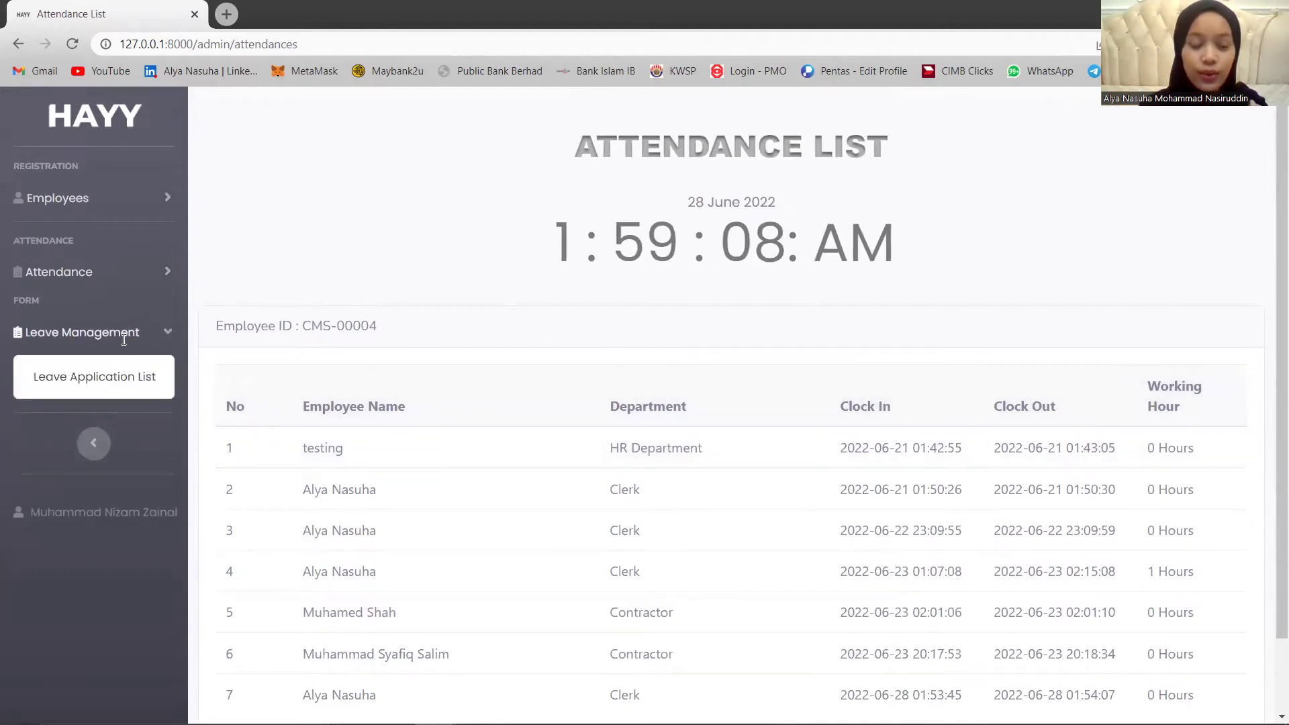
In the Leave Application List, reject the 29 June paid leave application.
left_click(140, 371)
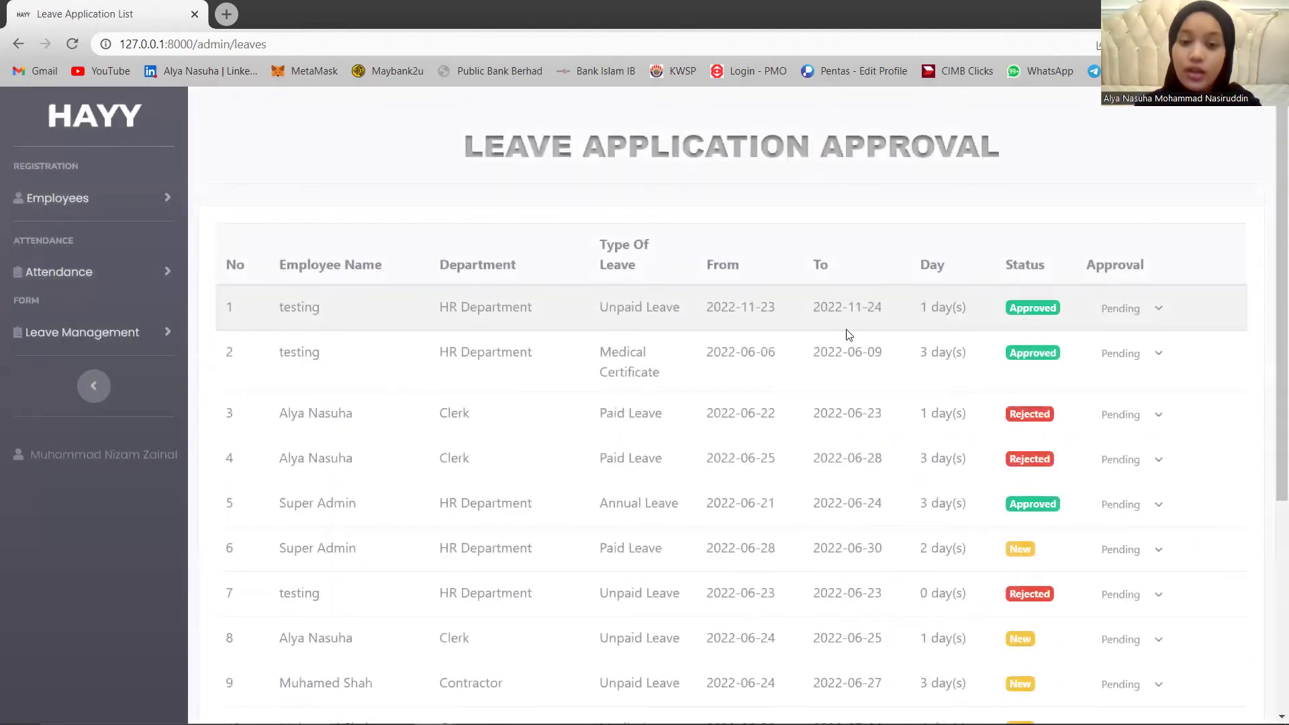
scroll(848, 333, "down", 5)
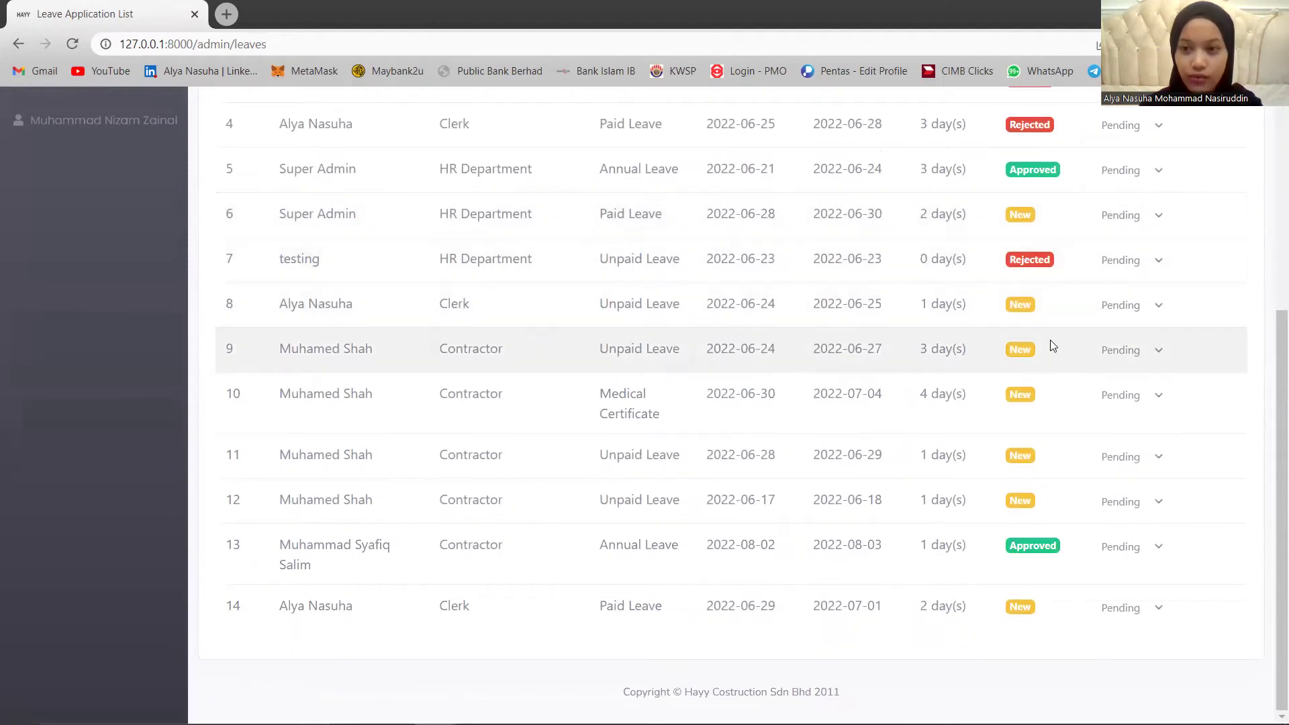
scroll(1048, 342, "up", 4)
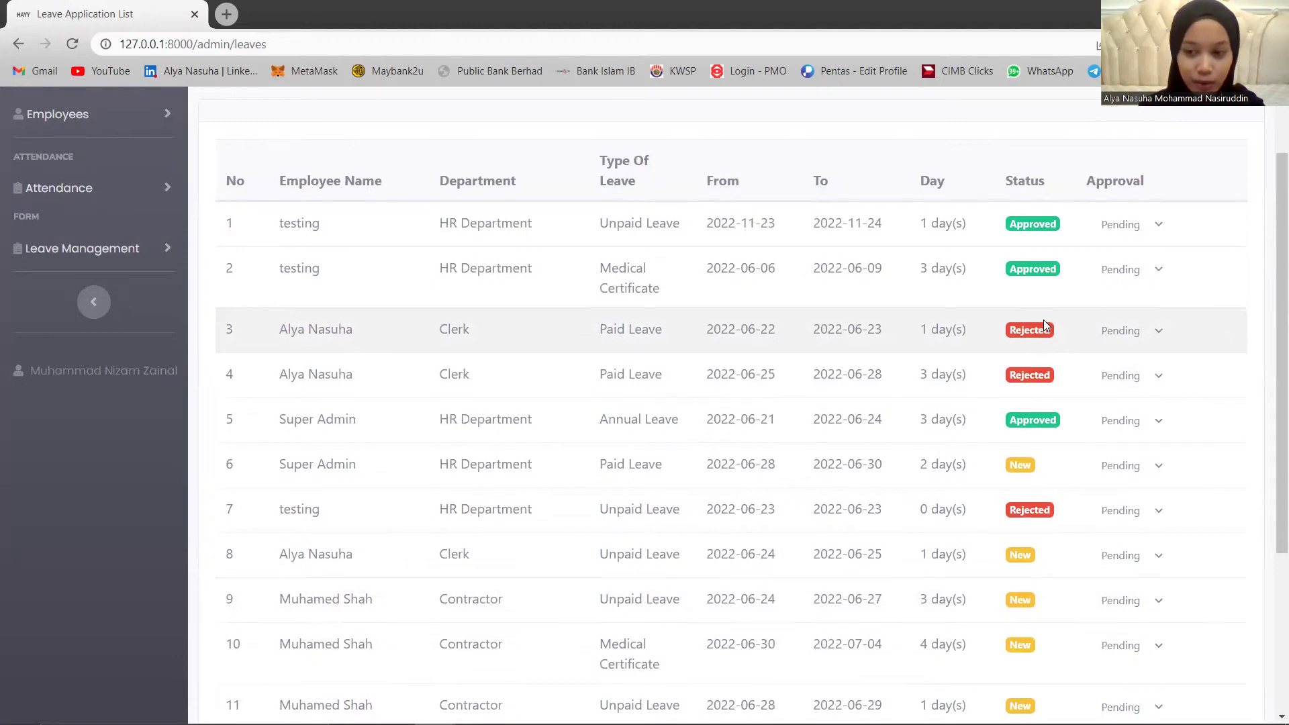
scroll(1047, 349, "down", 4)
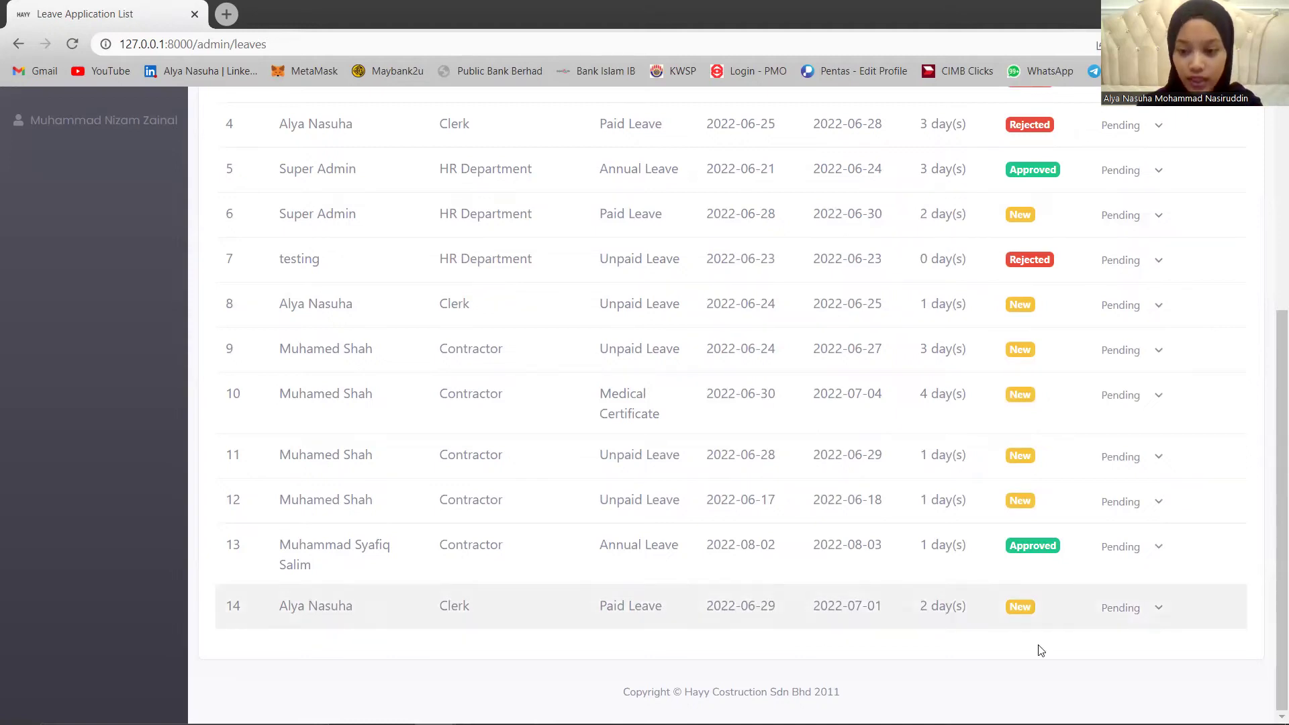
left_click(1147, 612)
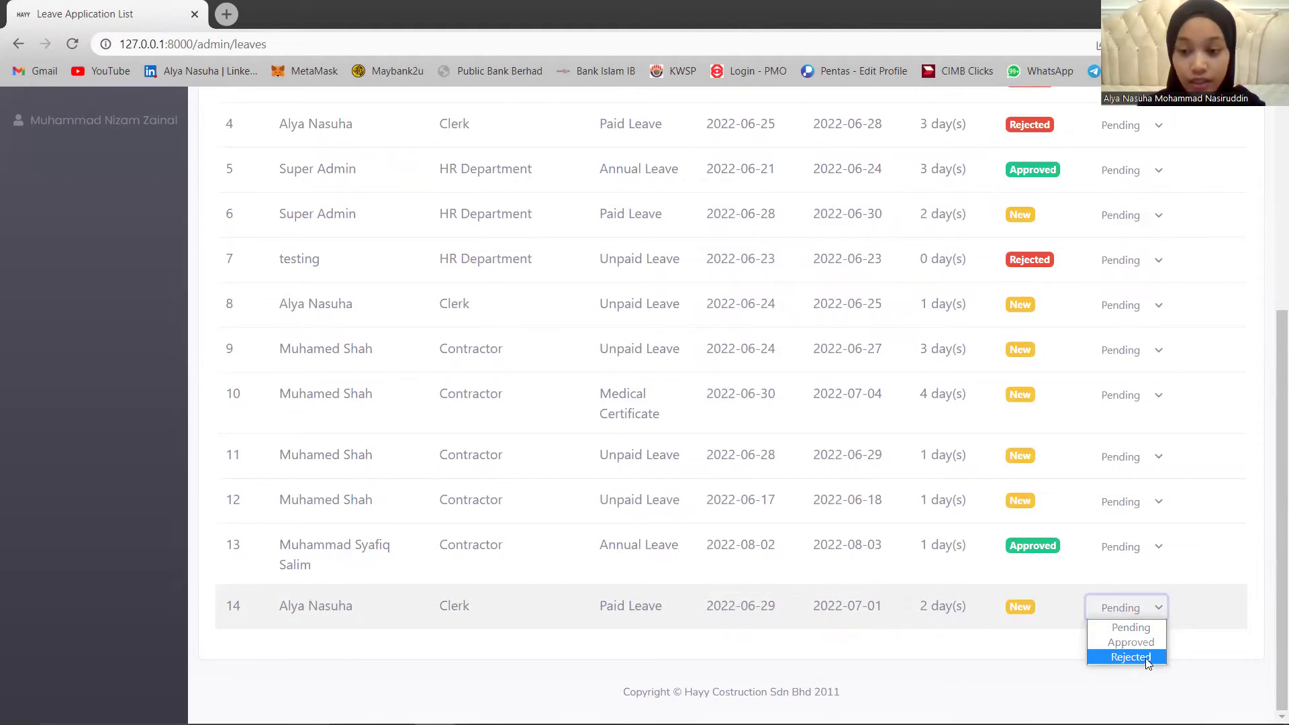
left_click(1145, 658)
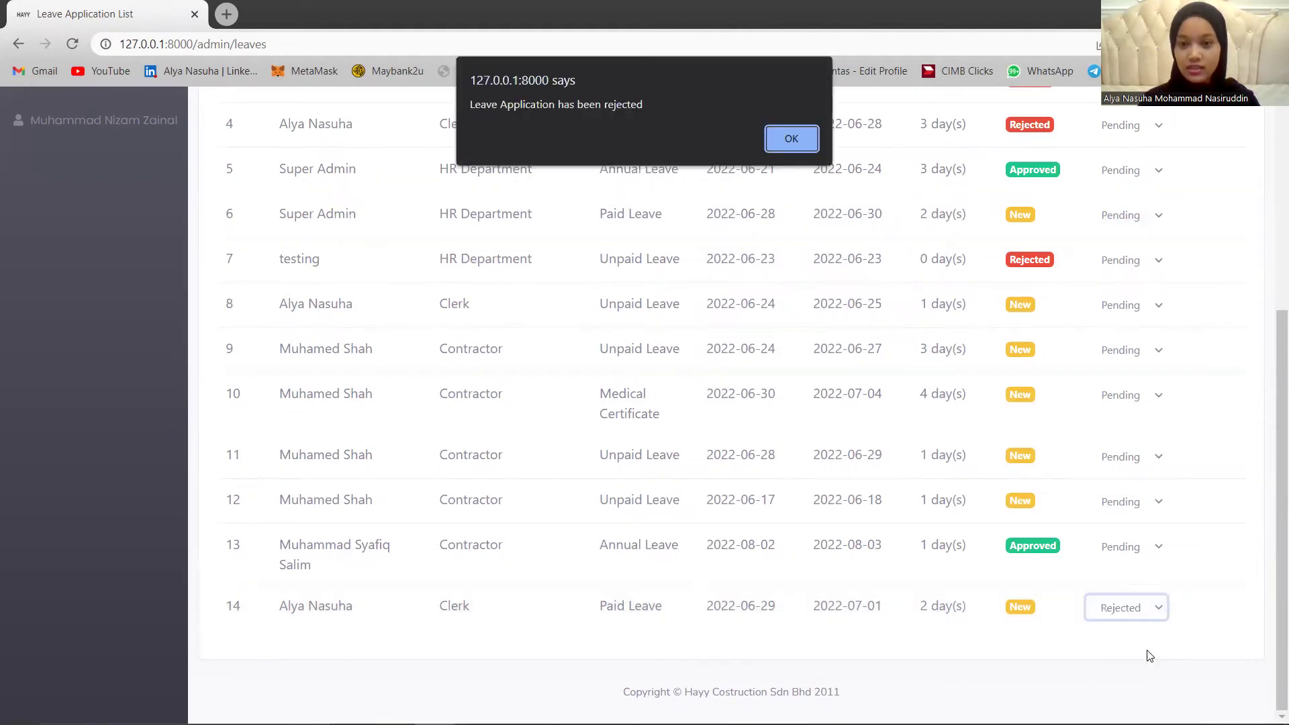
left_click(789, 139)
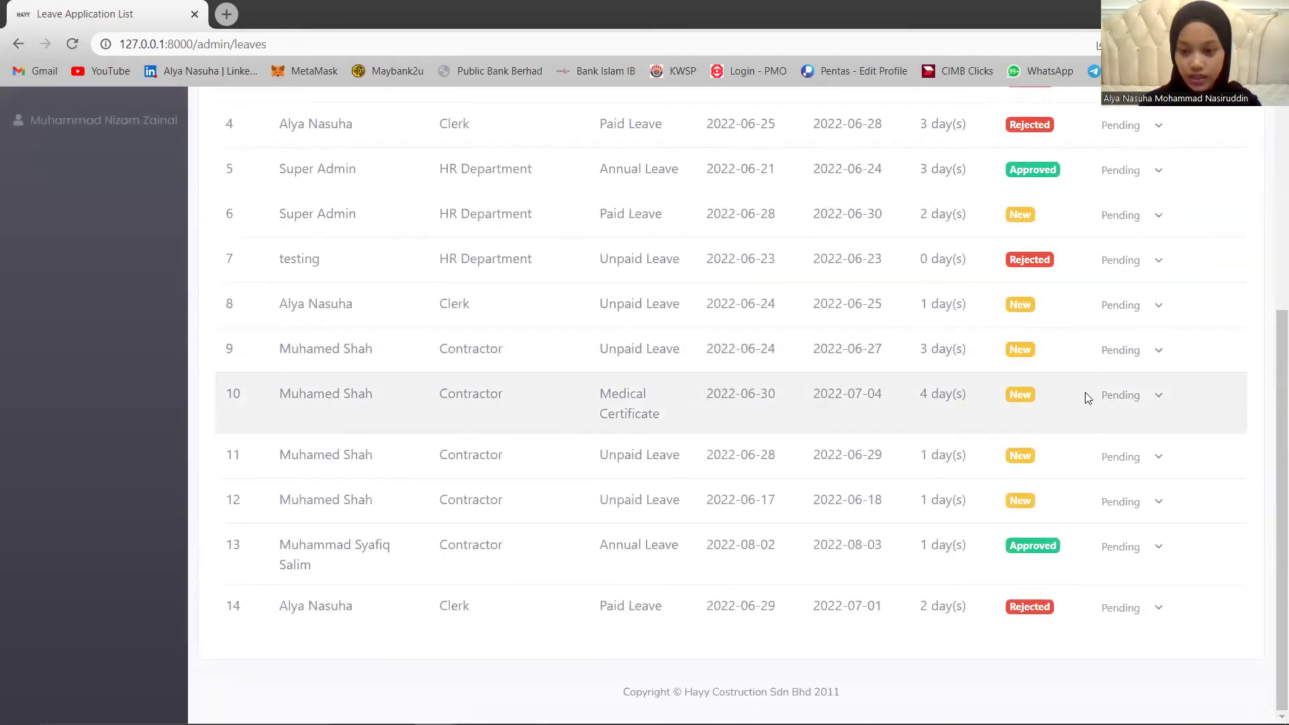
Approve the 17 June unpaid leave application and collapse the sidebar to icons.
left_click(1116, 504)
left_click(1130, 535)
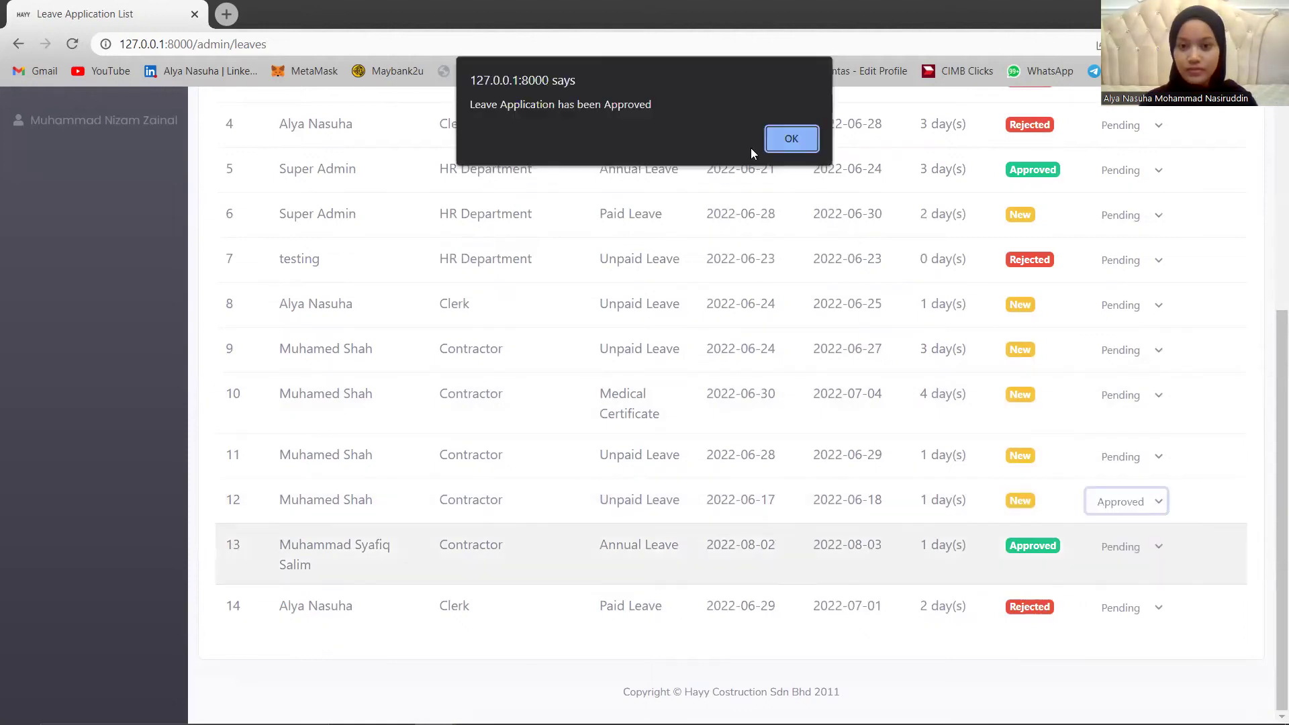
left_click(771, 140)
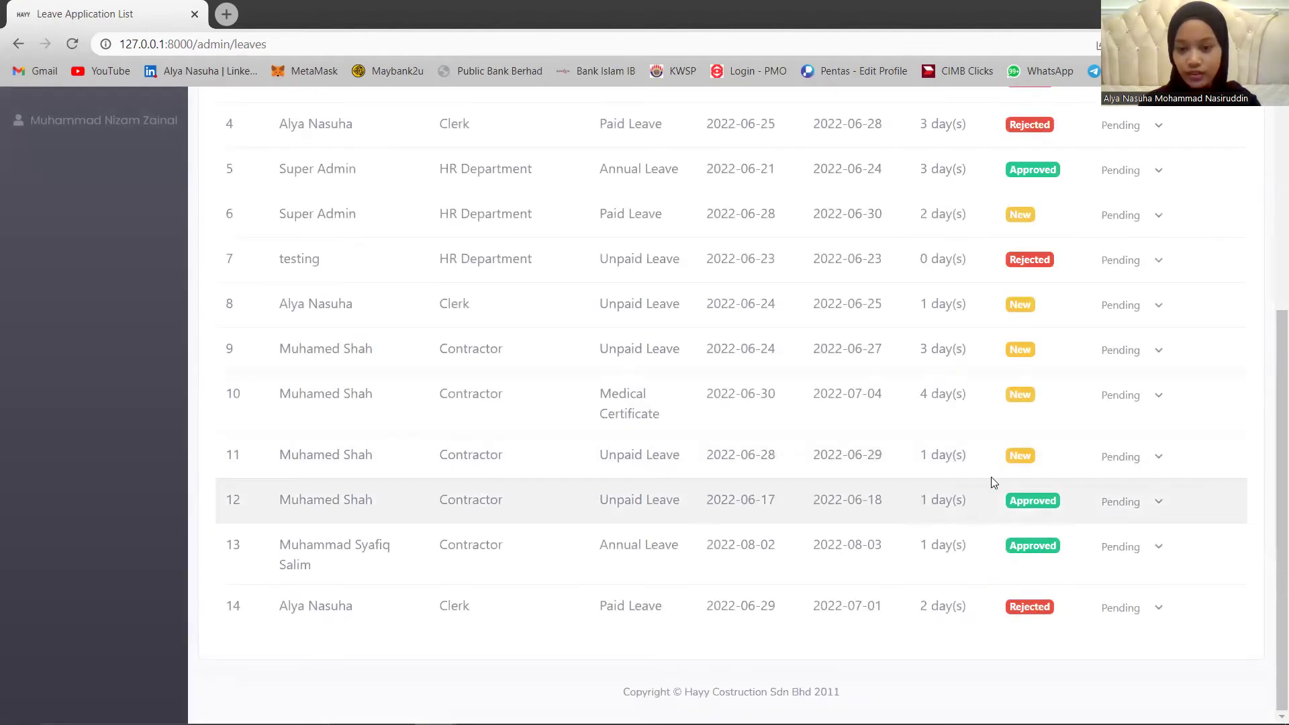
scroll(466, 355, "up", 1)
scroll(465, 355, "up", 5)
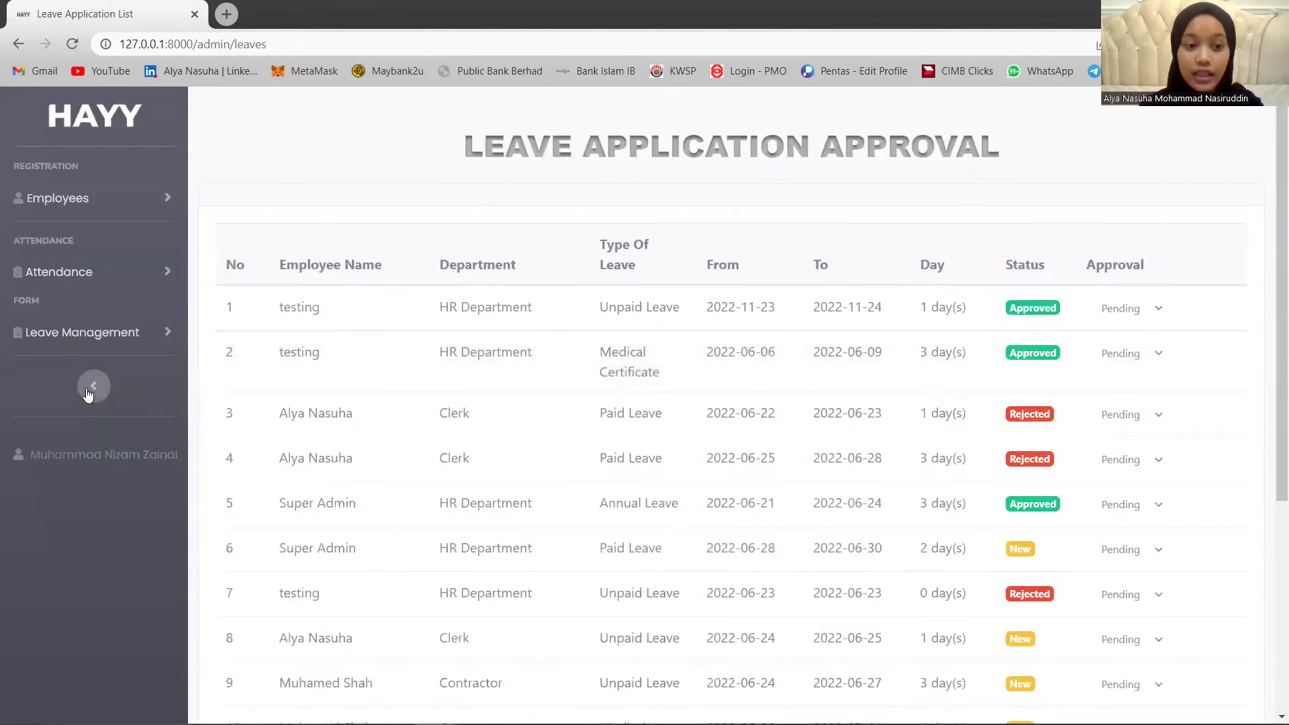
left_click(91, 384)
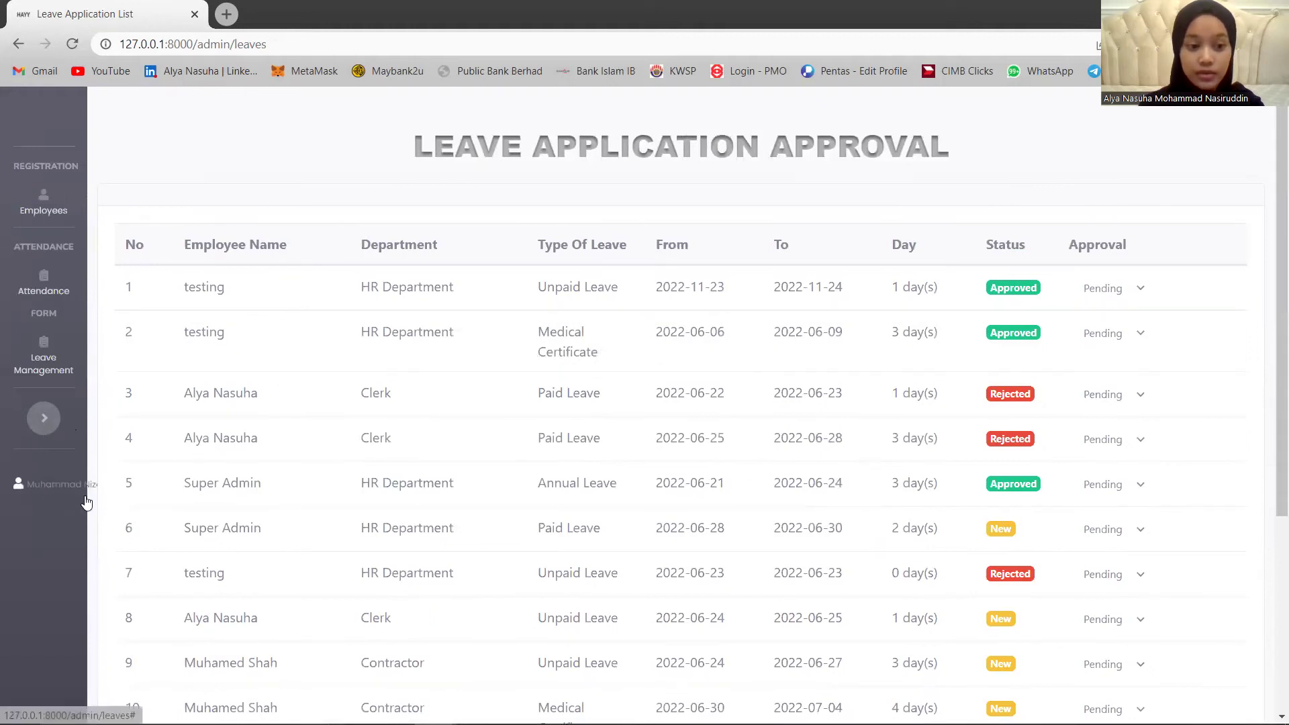
Log out of the management account and sign in with the clerk's saved login.
left_click(42, 484)
left_click(60, 525)
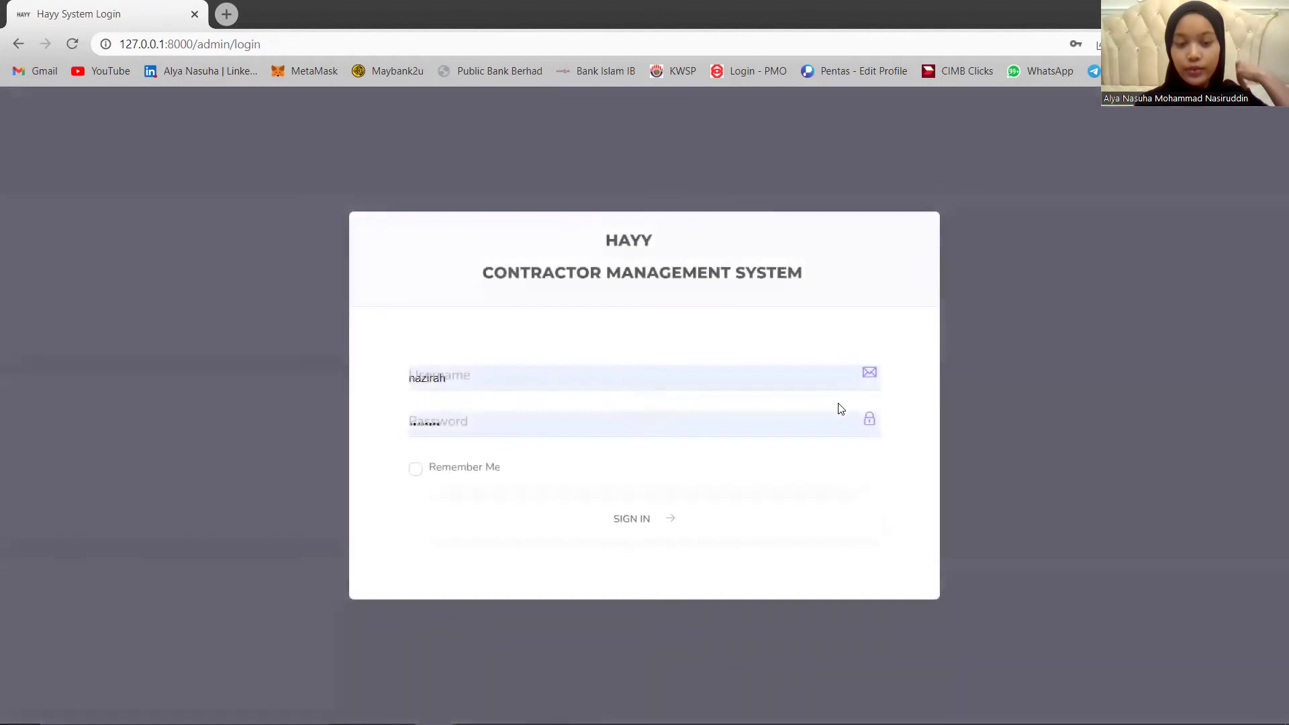
left_click(541, 378)
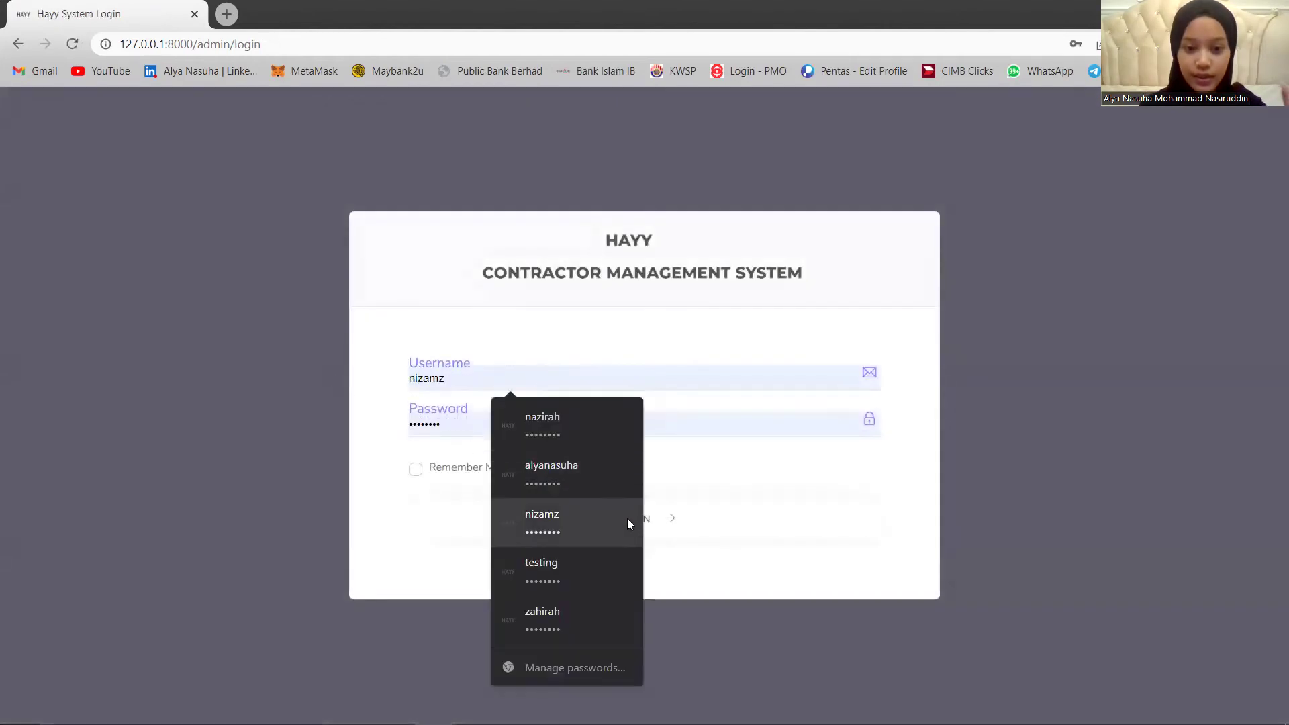
left_click(592, 478)
left_click(583, 518)
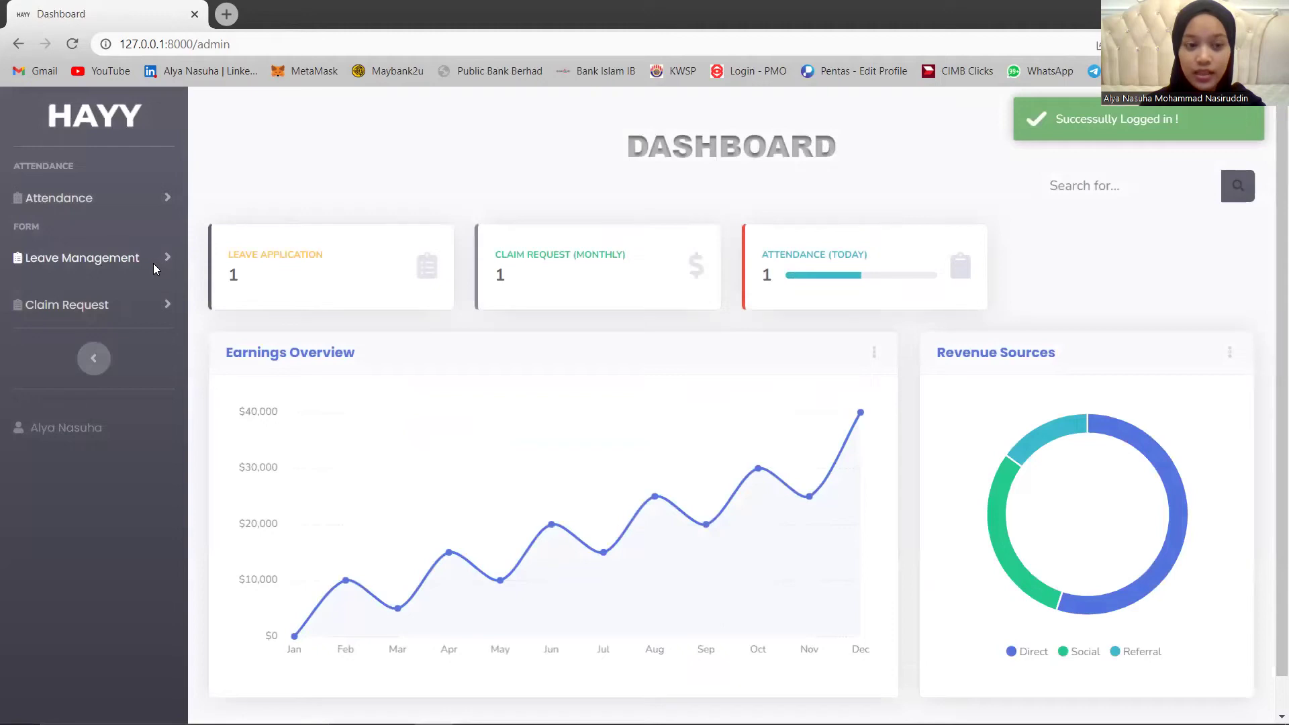
Check the clerk's leave list shows 29 June Rejected, view their claim requests, then log out.
left_click(135, 257)
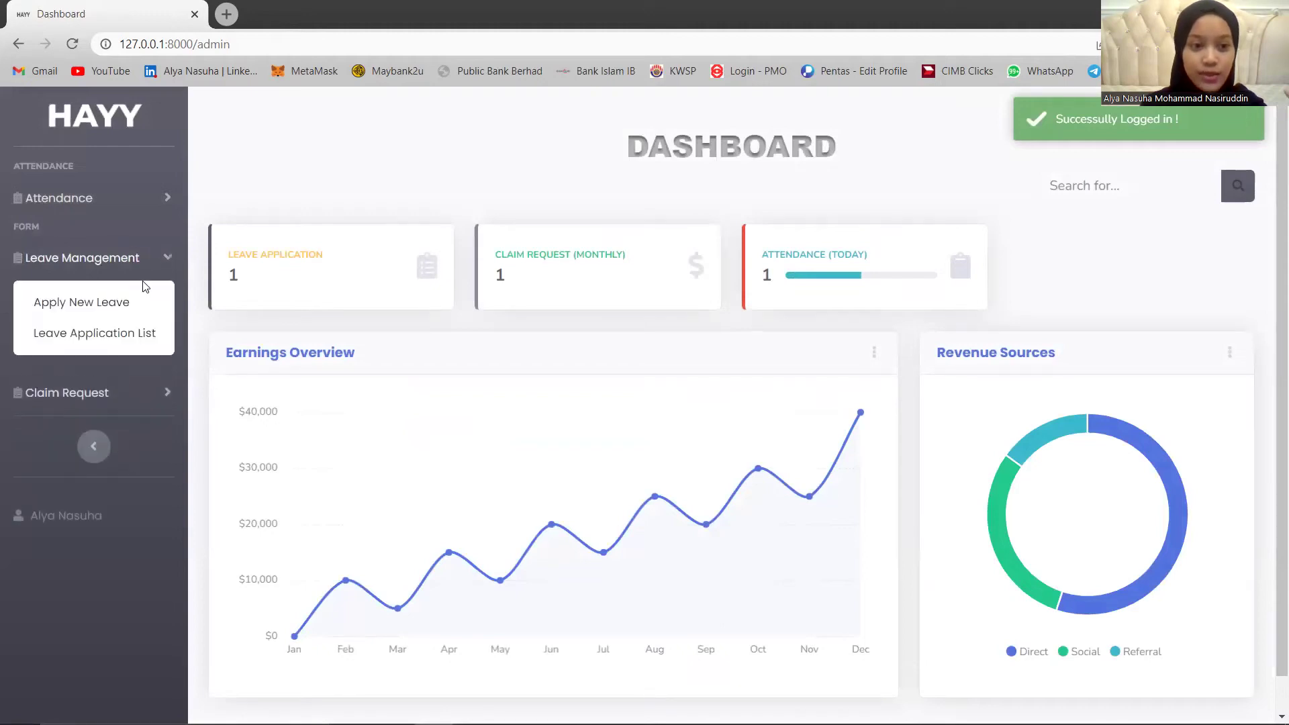
left_click(110, 333)
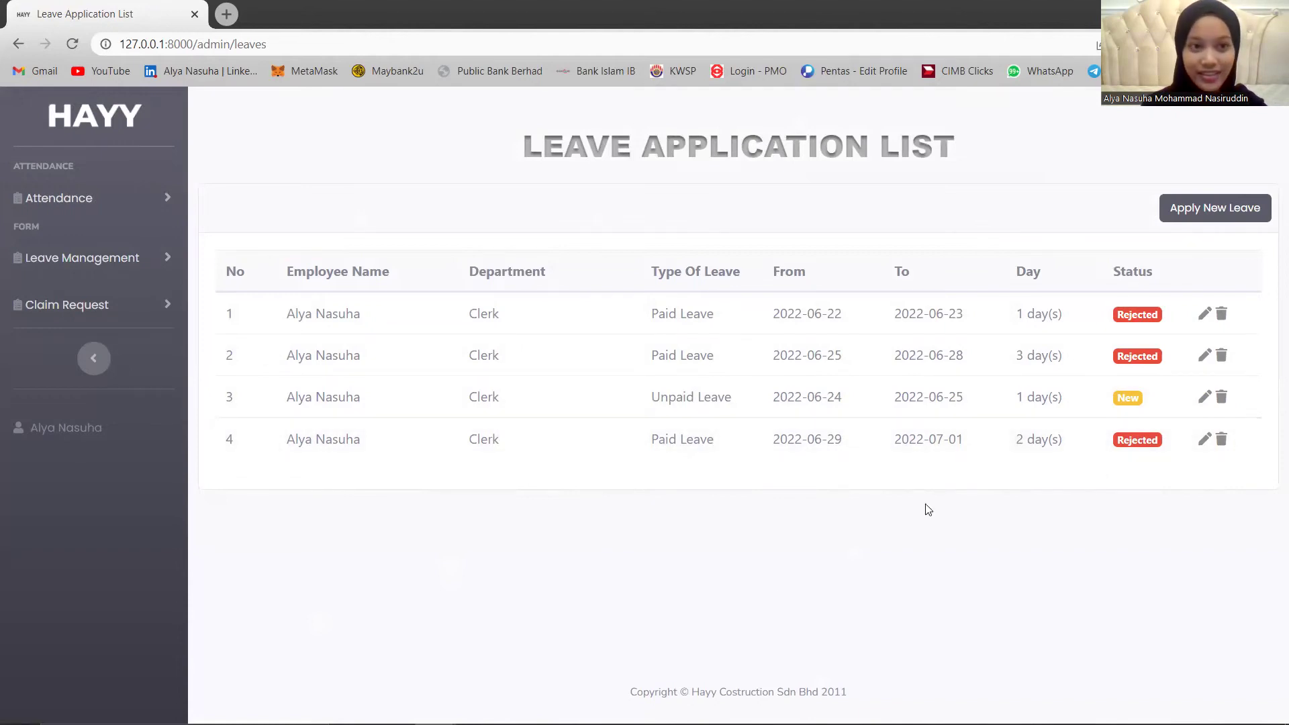
left_click(87, 305)
left_click(89, 380)
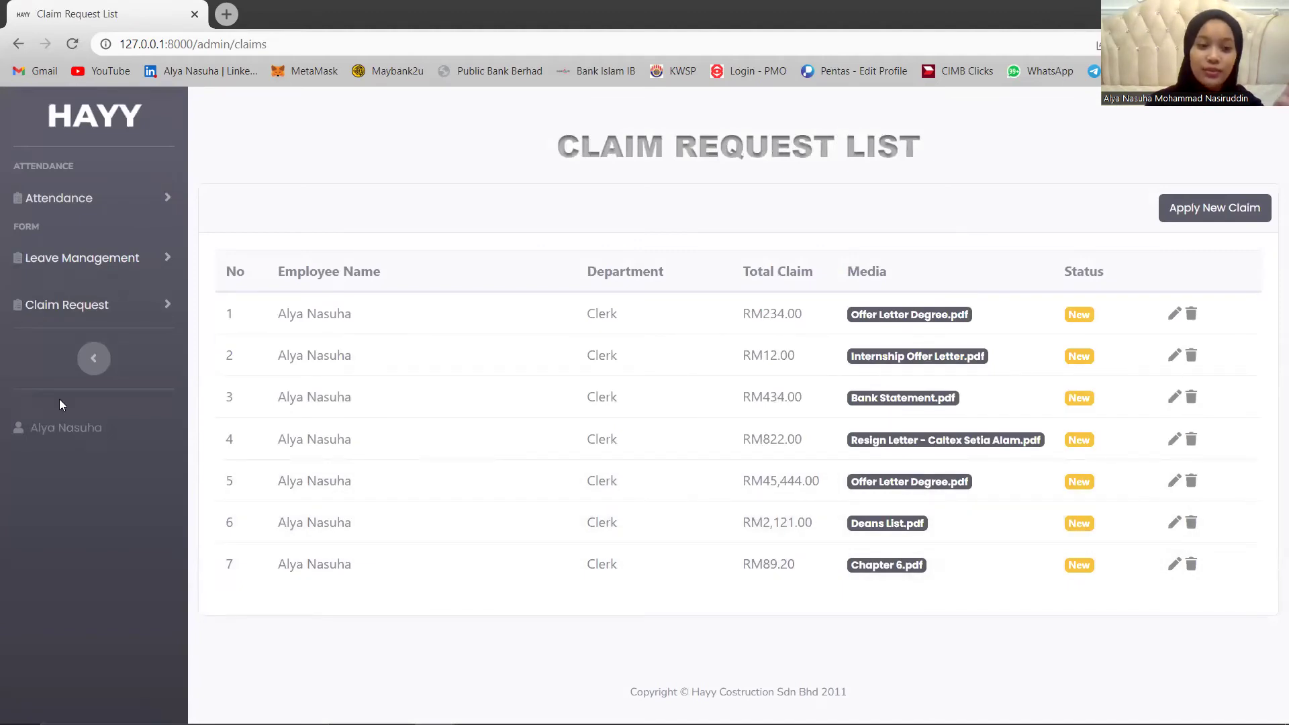
left_click(97, 463)
left_click(115, 466)
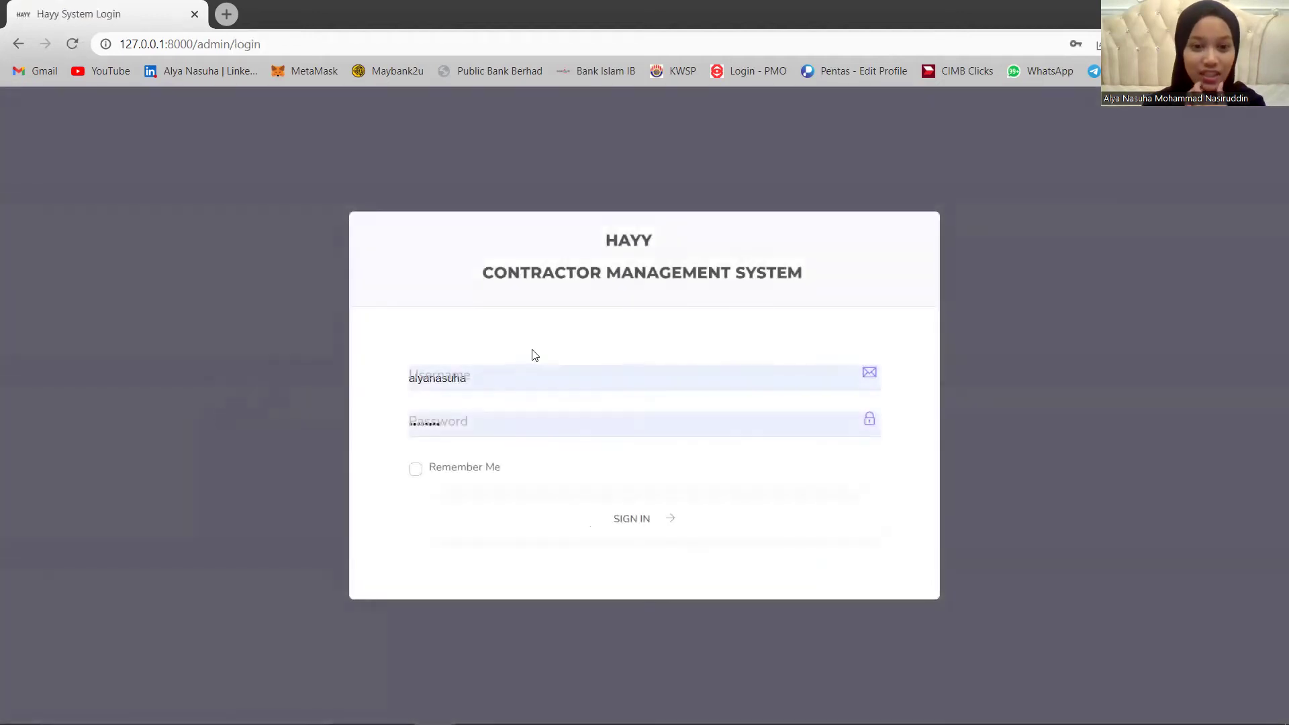
Sign in using the finance user's saved login from the browser's autofill list.
left_click(480, 378)
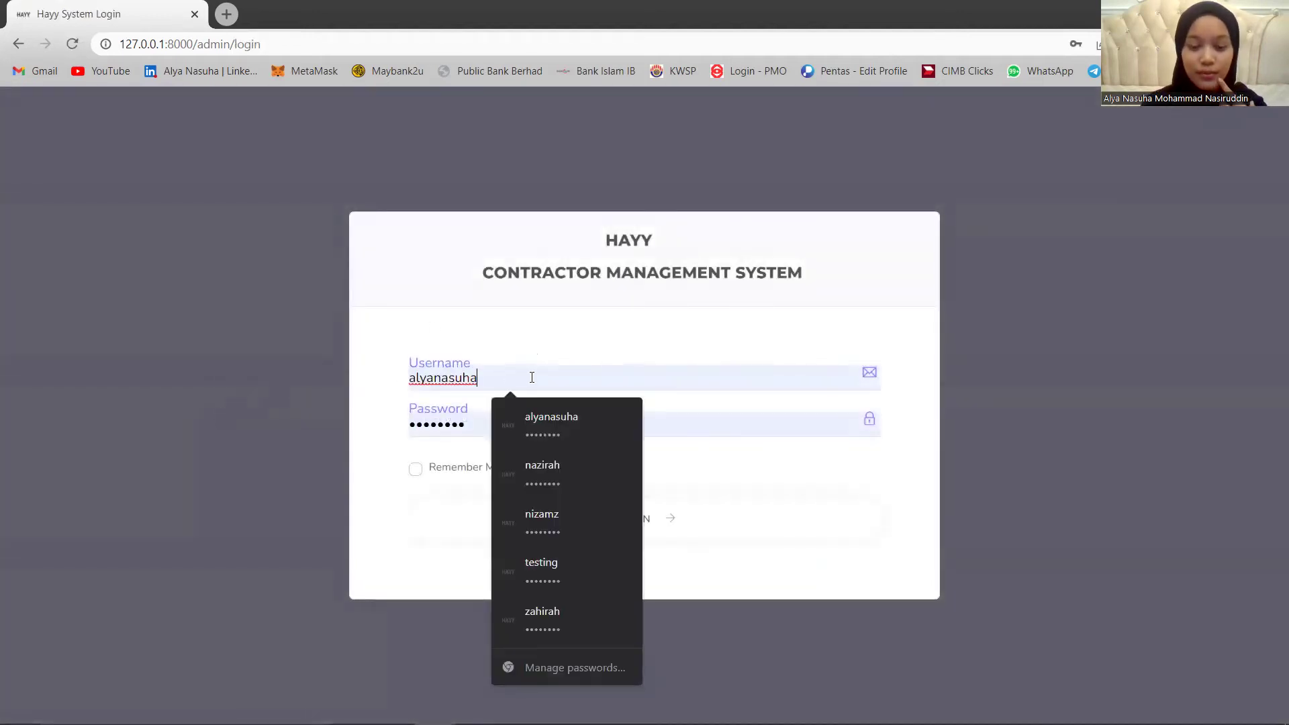
double_click(412, 377)
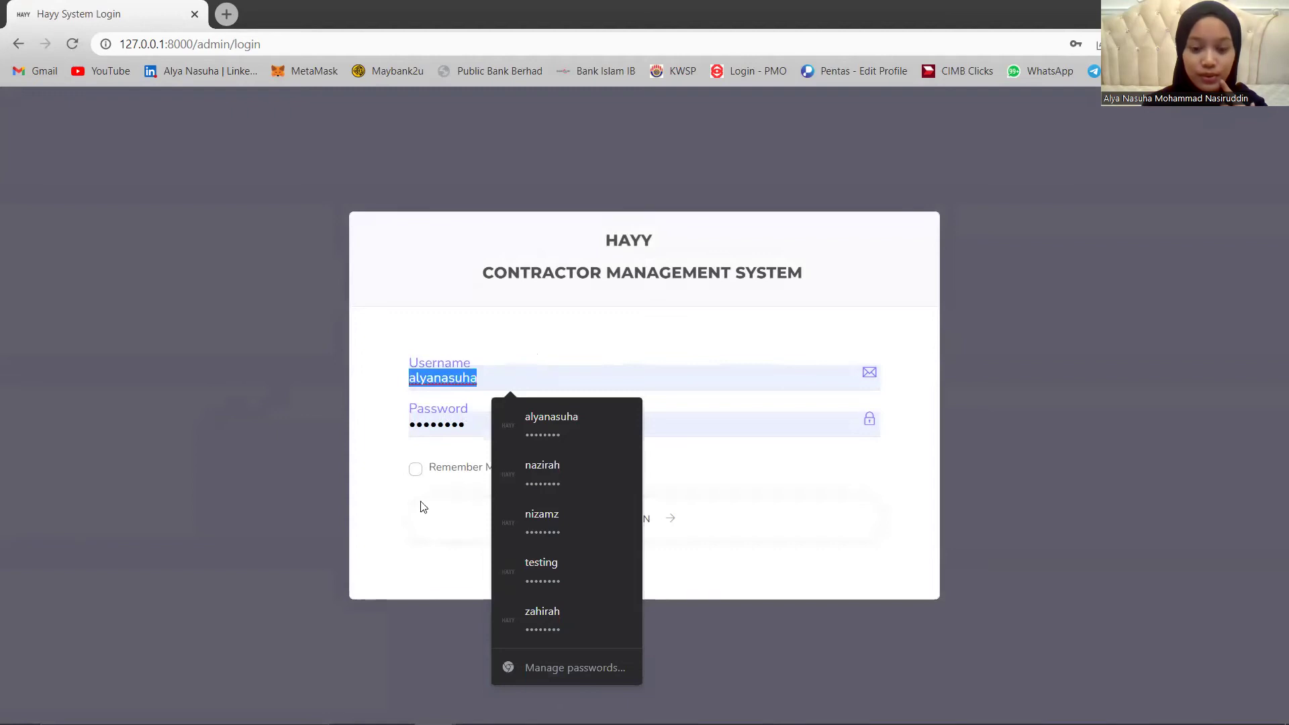
left_click(534, 620)
left_click(659, 521)
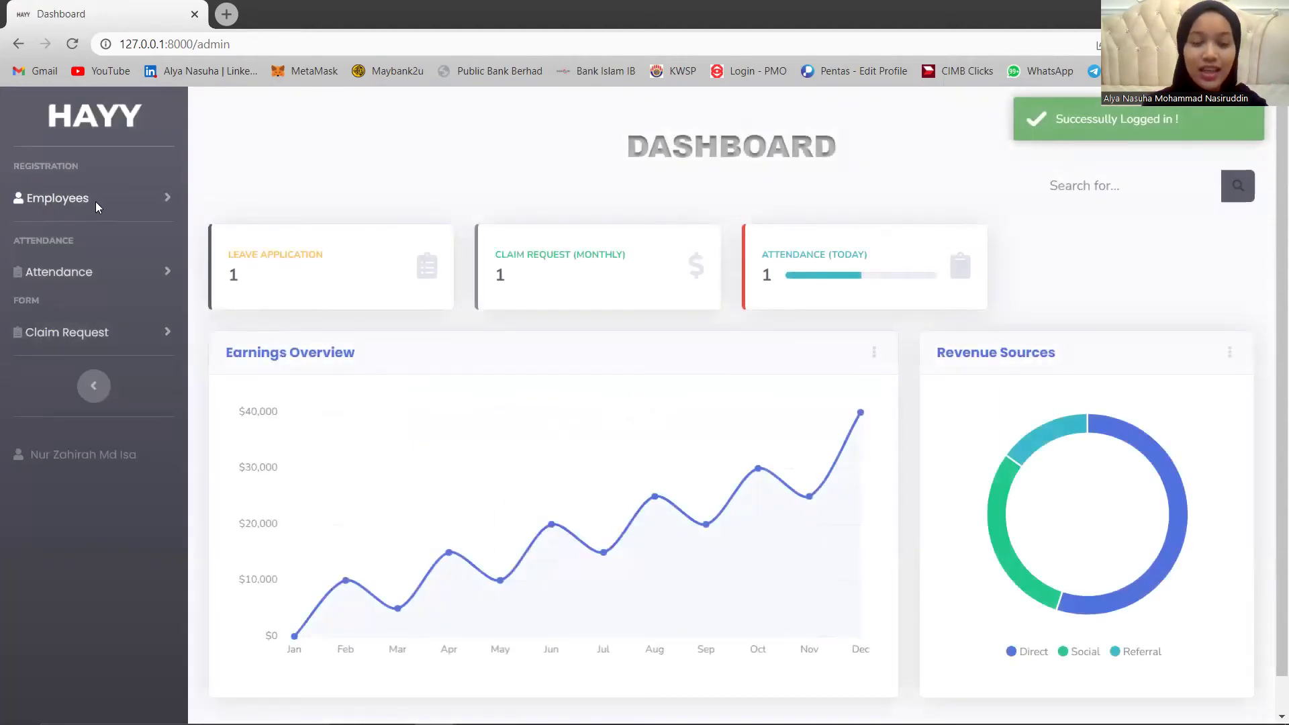
Open the Employees List under Employee Registration and scroll through it.
left_click(98, 333)
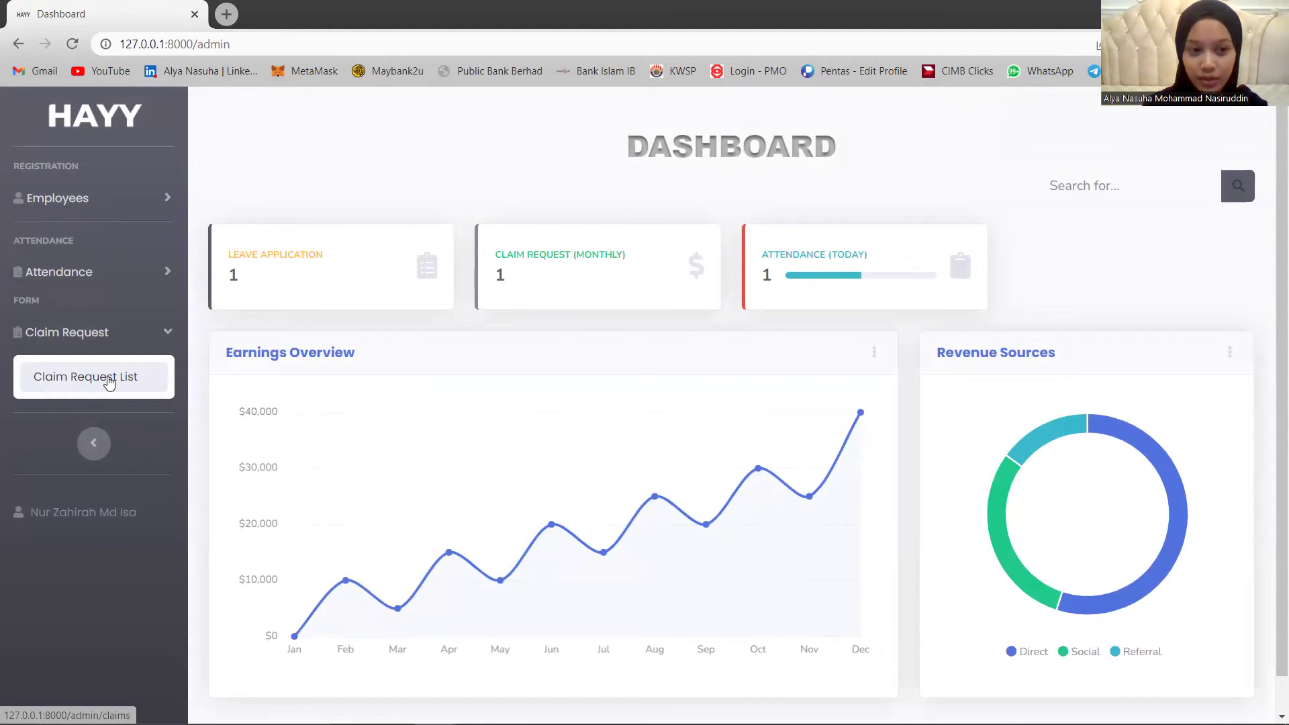
left_click(109, 211)
left_click(101, 242)
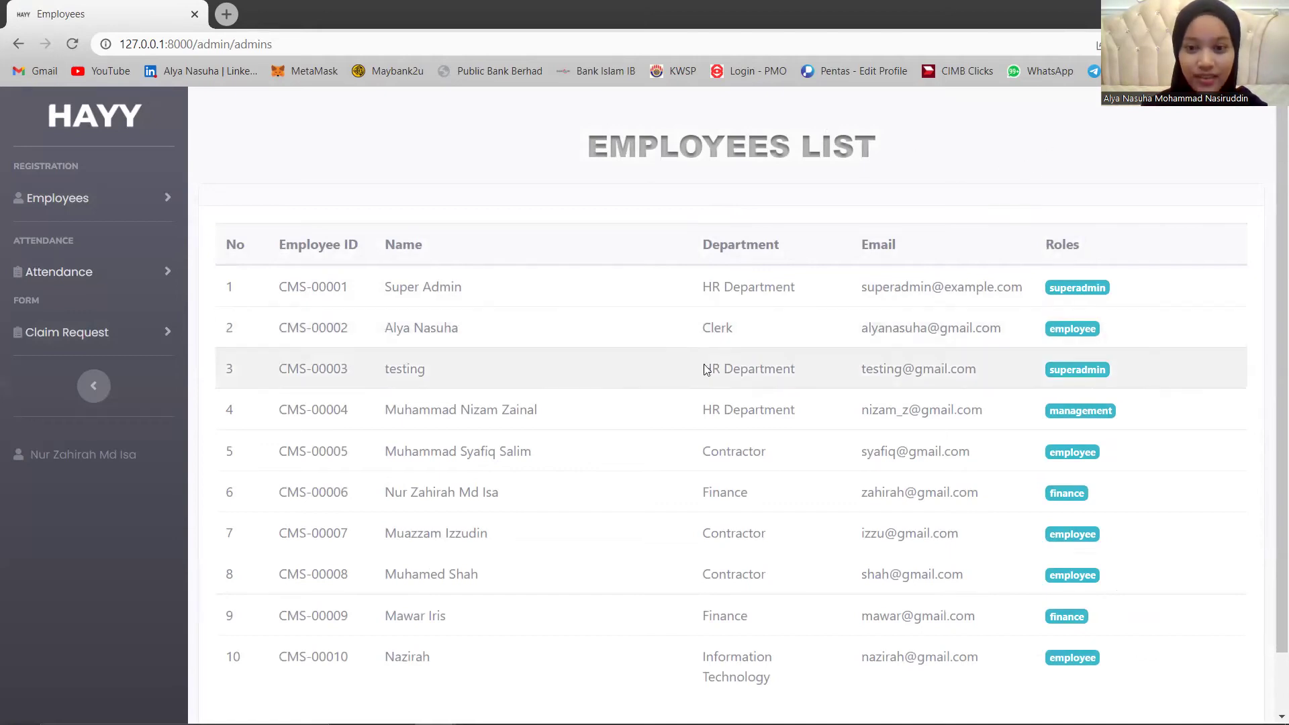
scroll(671, 376, "down", 1)
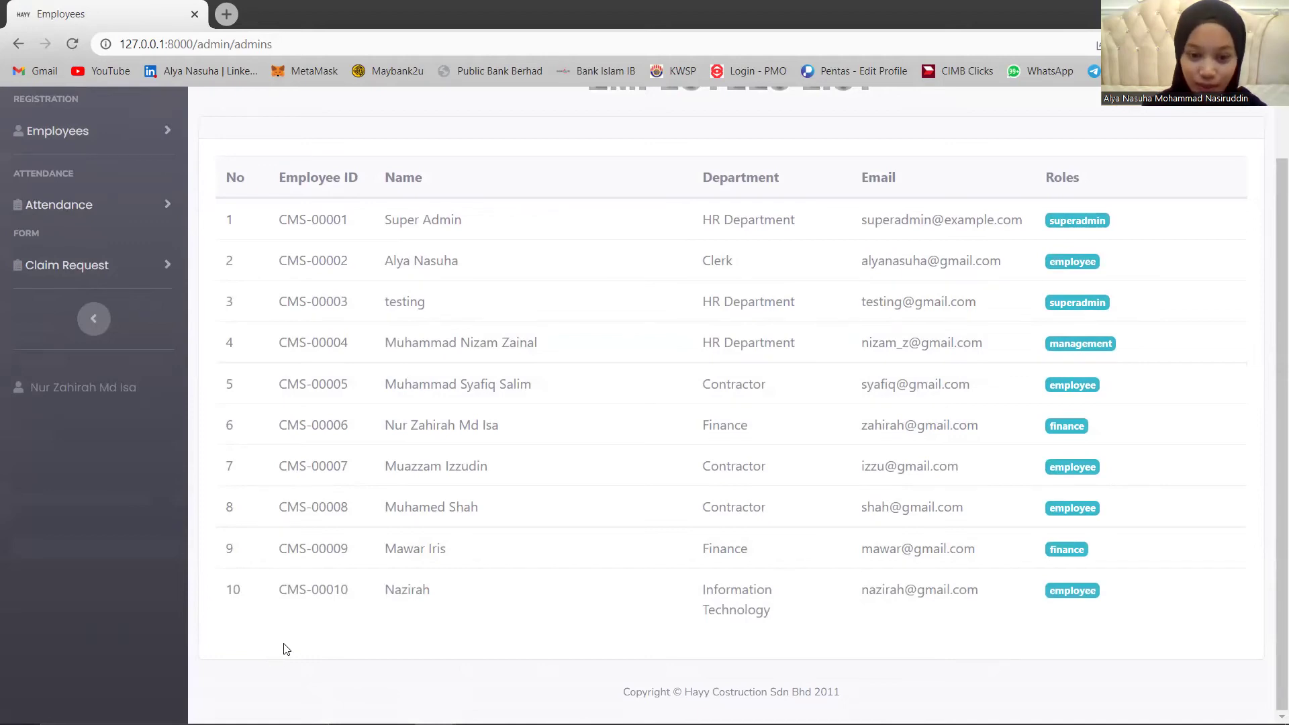
scroll(265, 597, "up", 1)
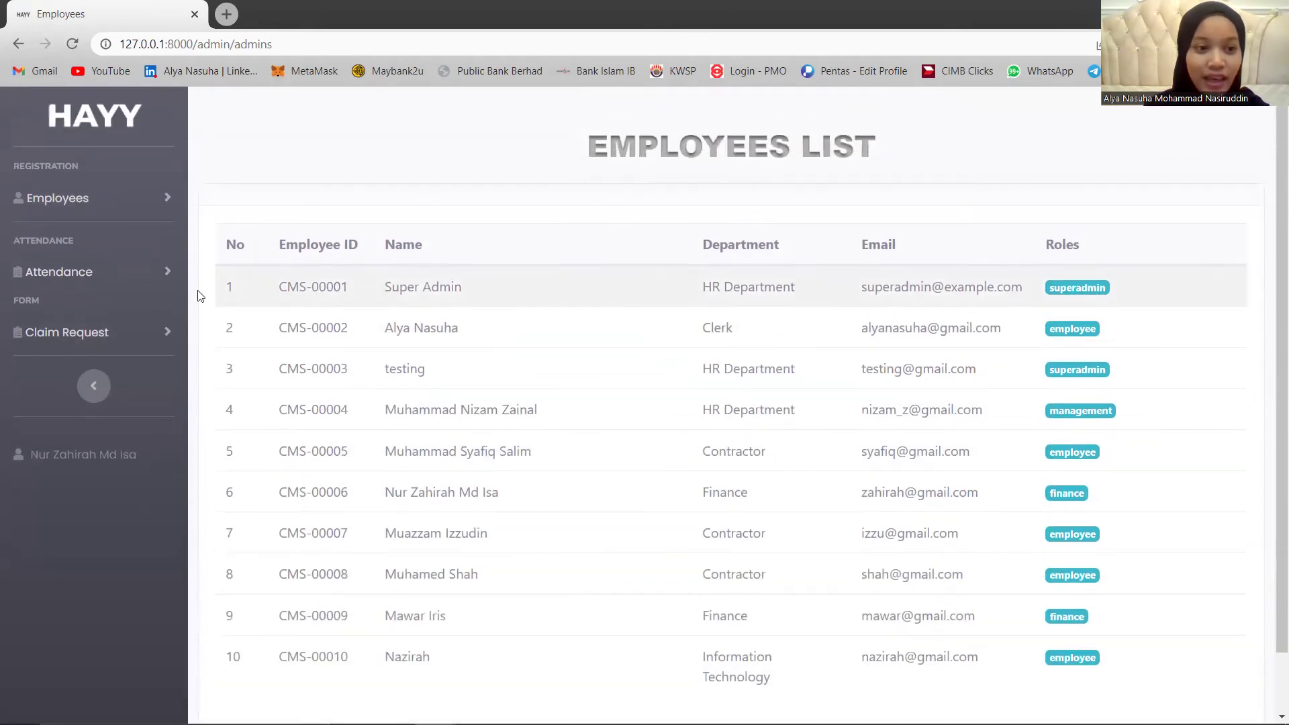
Open the Attendance List, select the CMS-00006 employee ID, then open the Claim Request List.
left_click(112, 271)
left_click(104, 327)
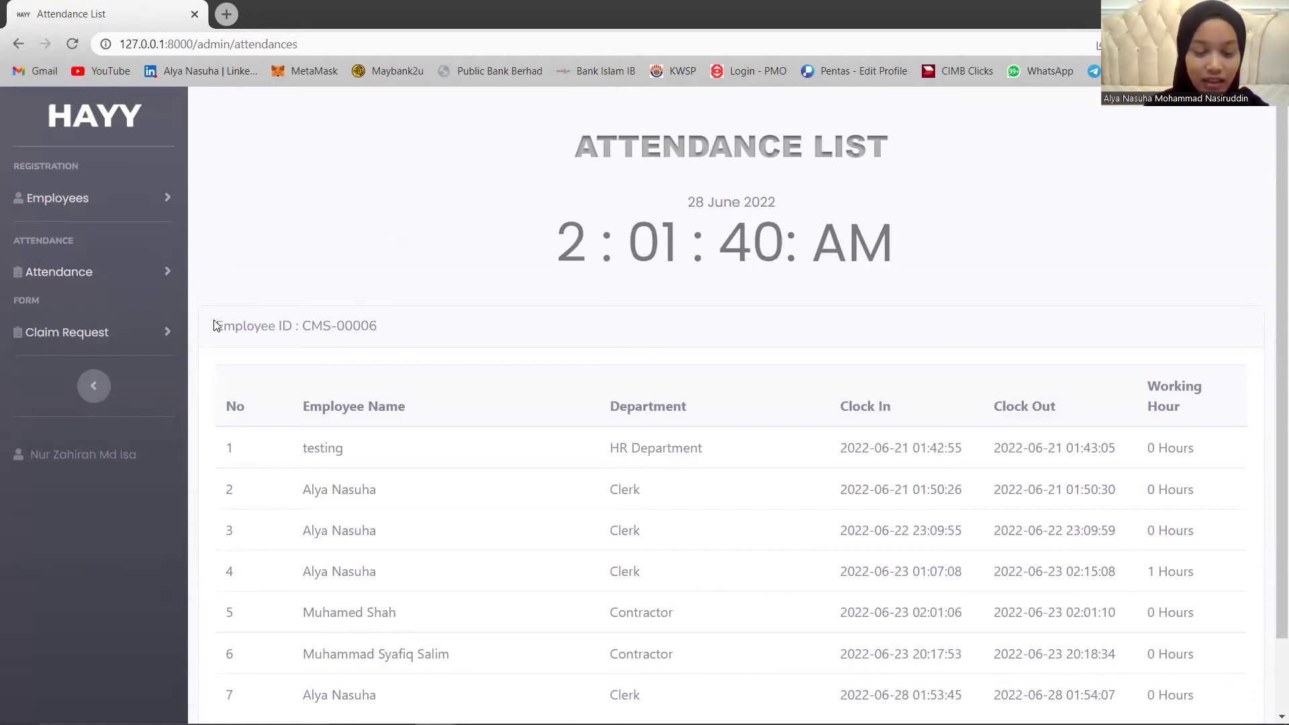
left_click_drag(216, 326, 388, 333)
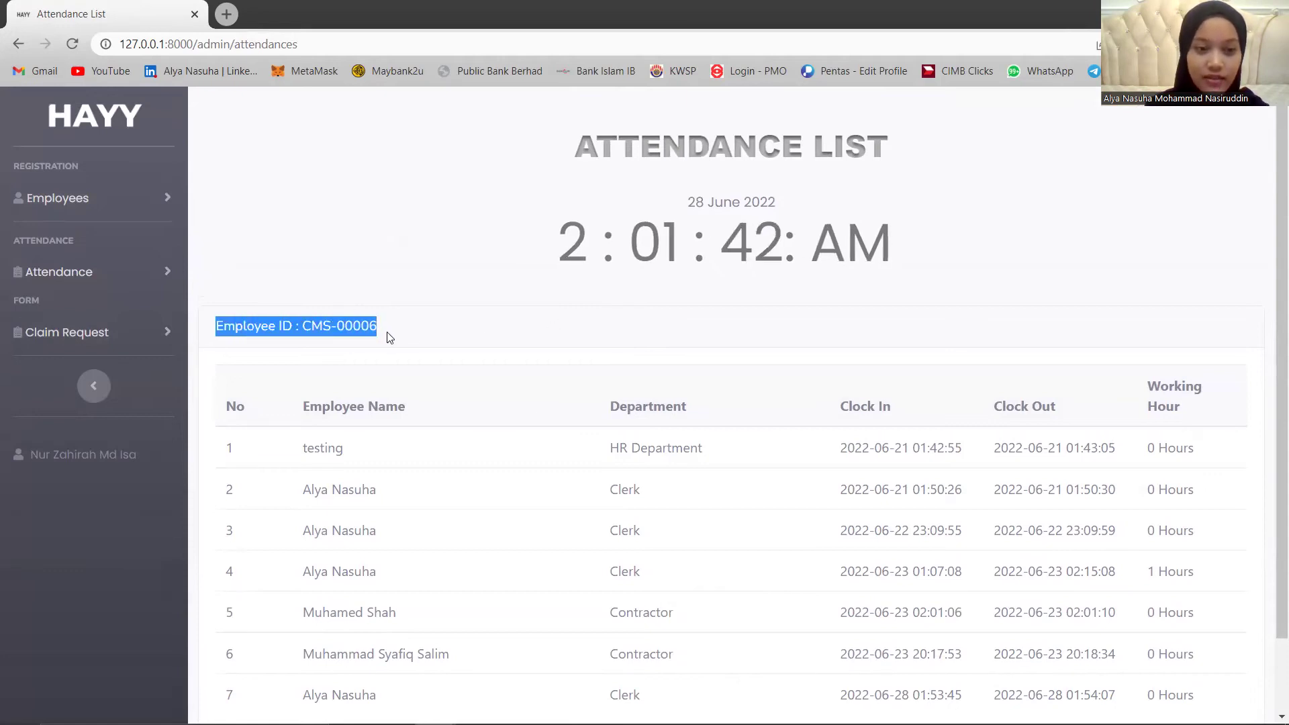
left_click(392, 334)
left_click(108, 333)
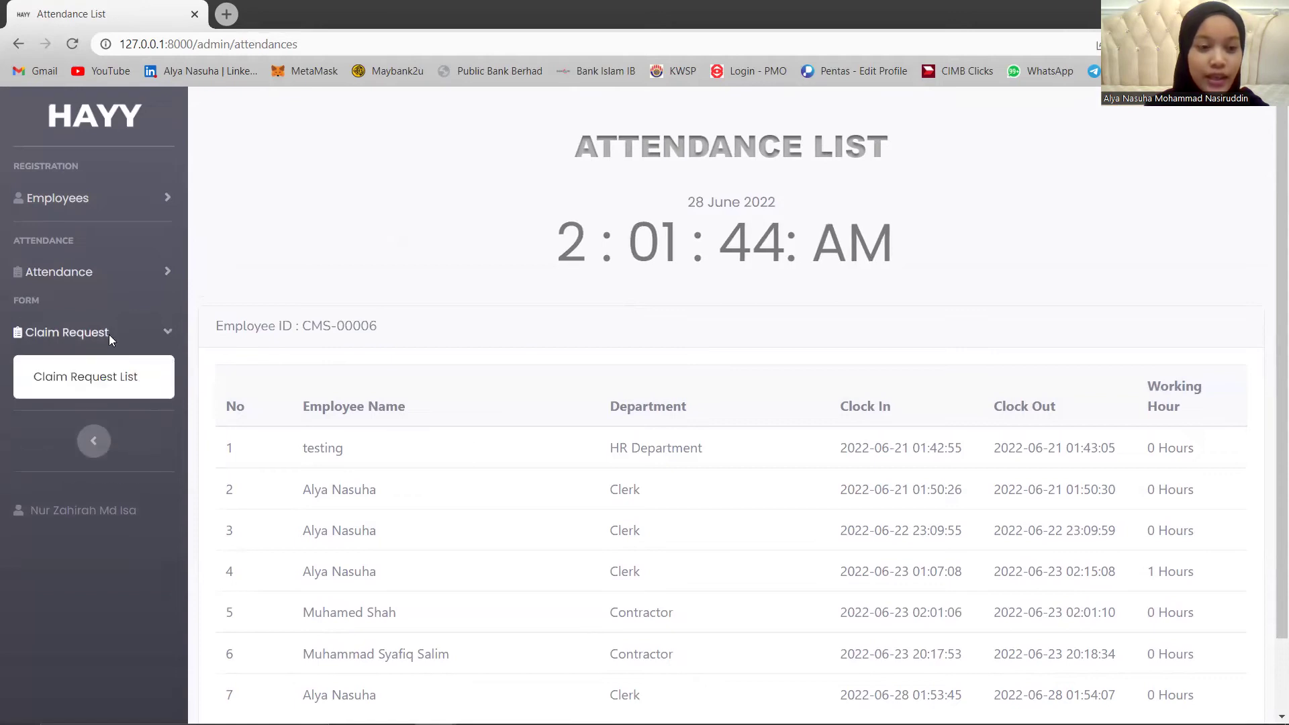
left_click(127, 377)
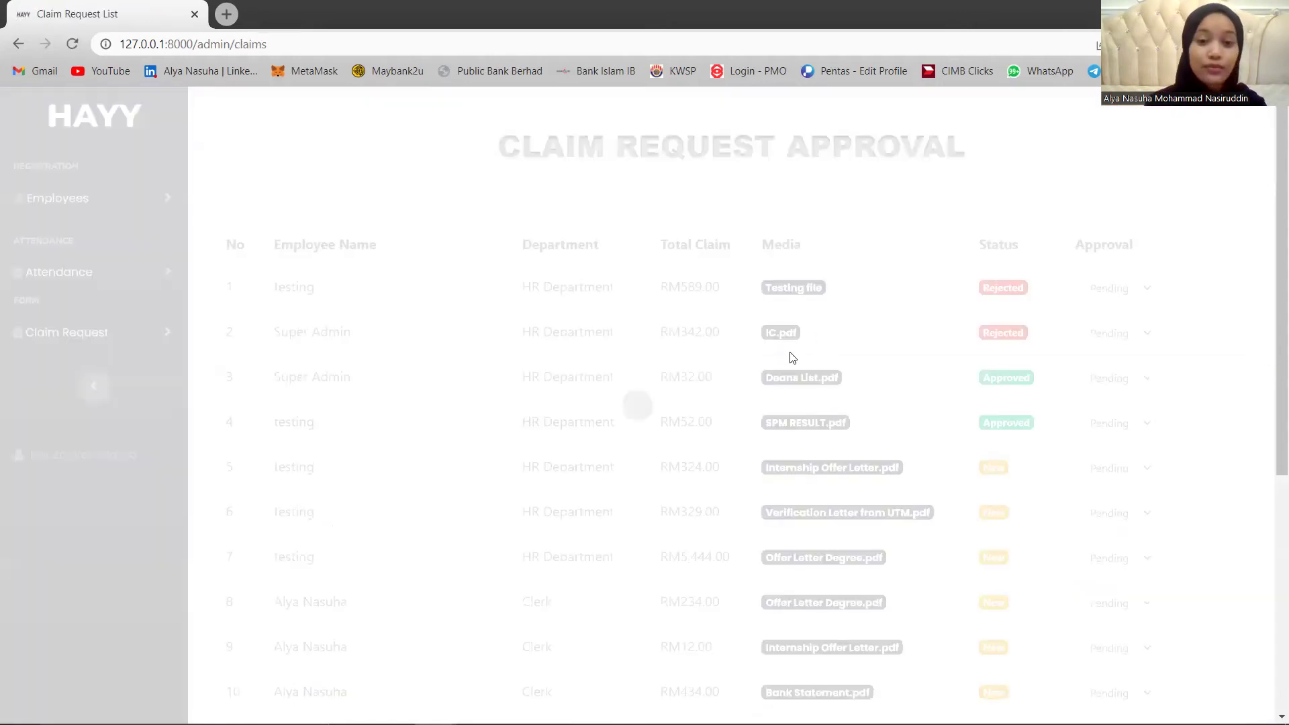
Review claim 17's Chapter 6.pdf attachment, then approve claim 17 for RM89.20.
scroll(816, 386, "down", 1)
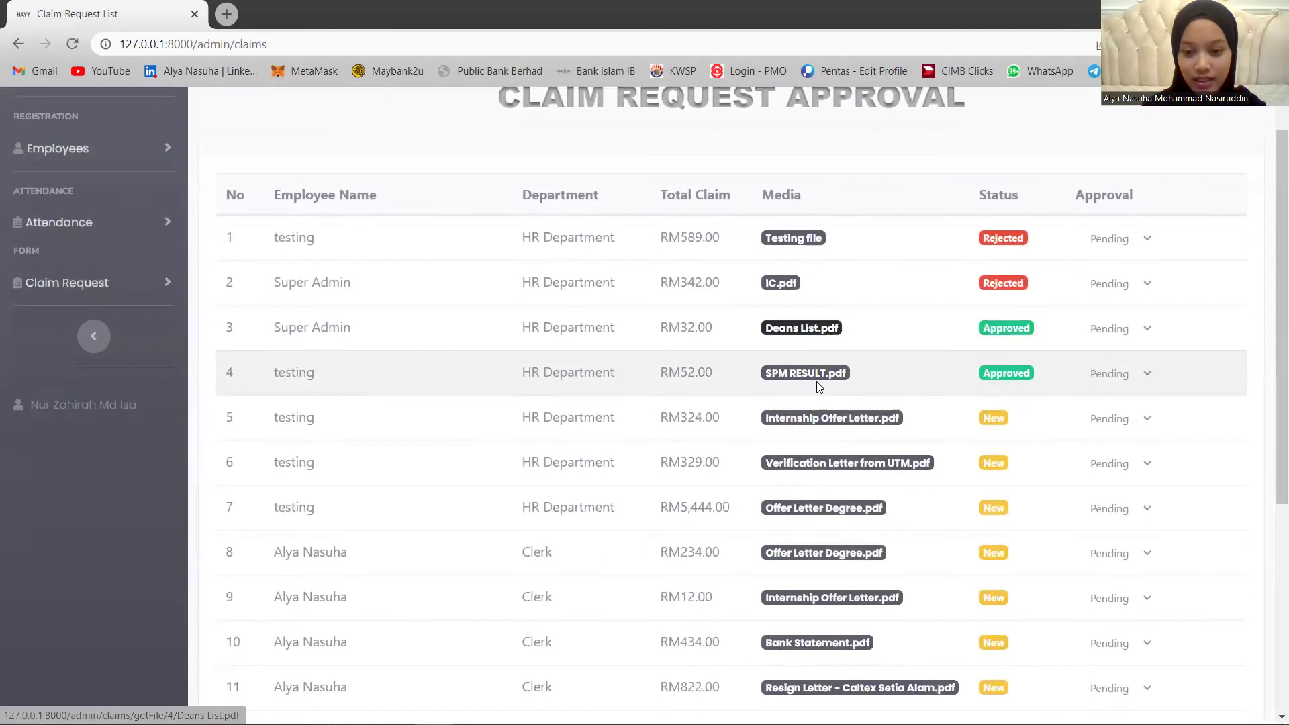
scroll(1112, 619, "down", 5)
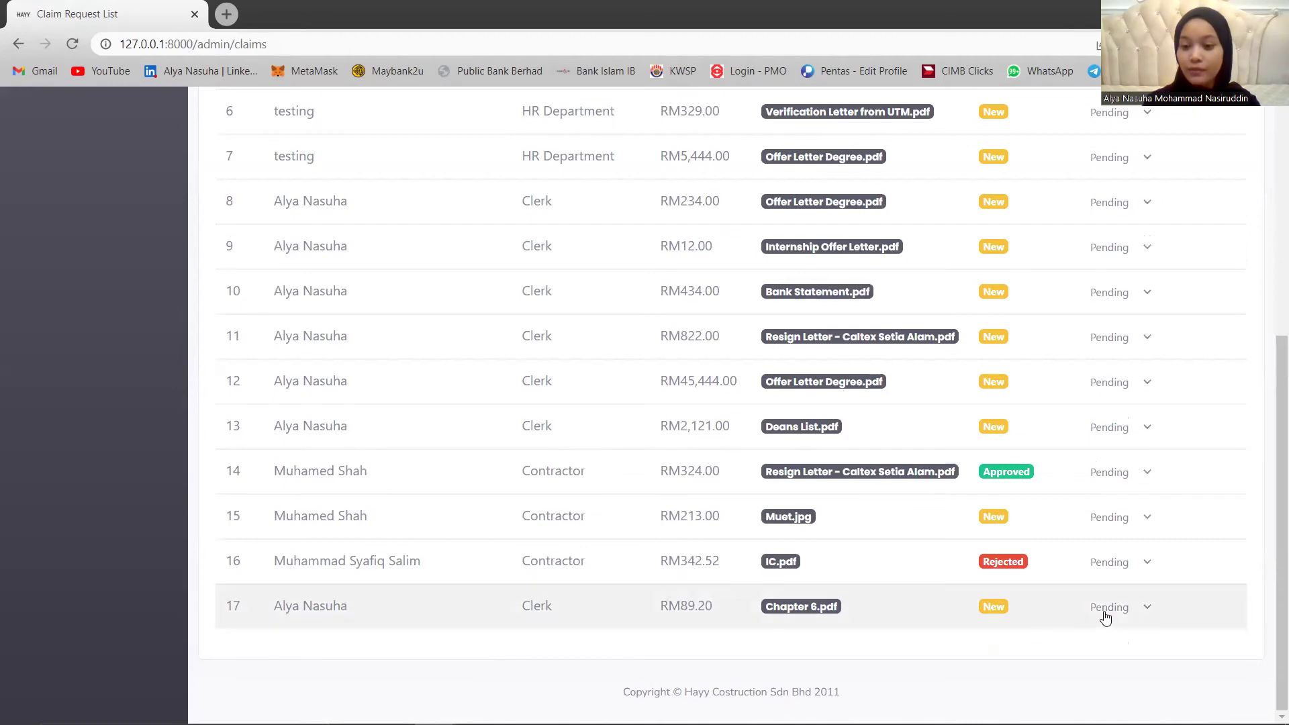
left_click(1106, 618)
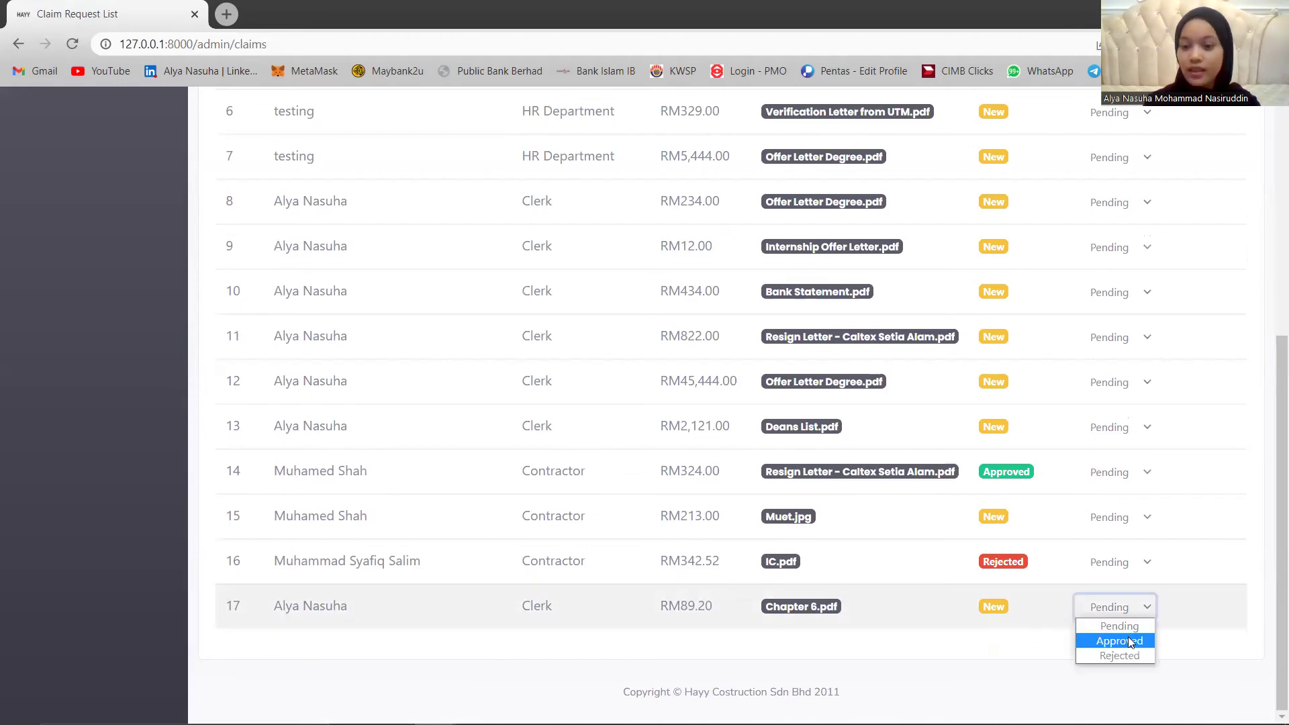
left_click(891, 643)
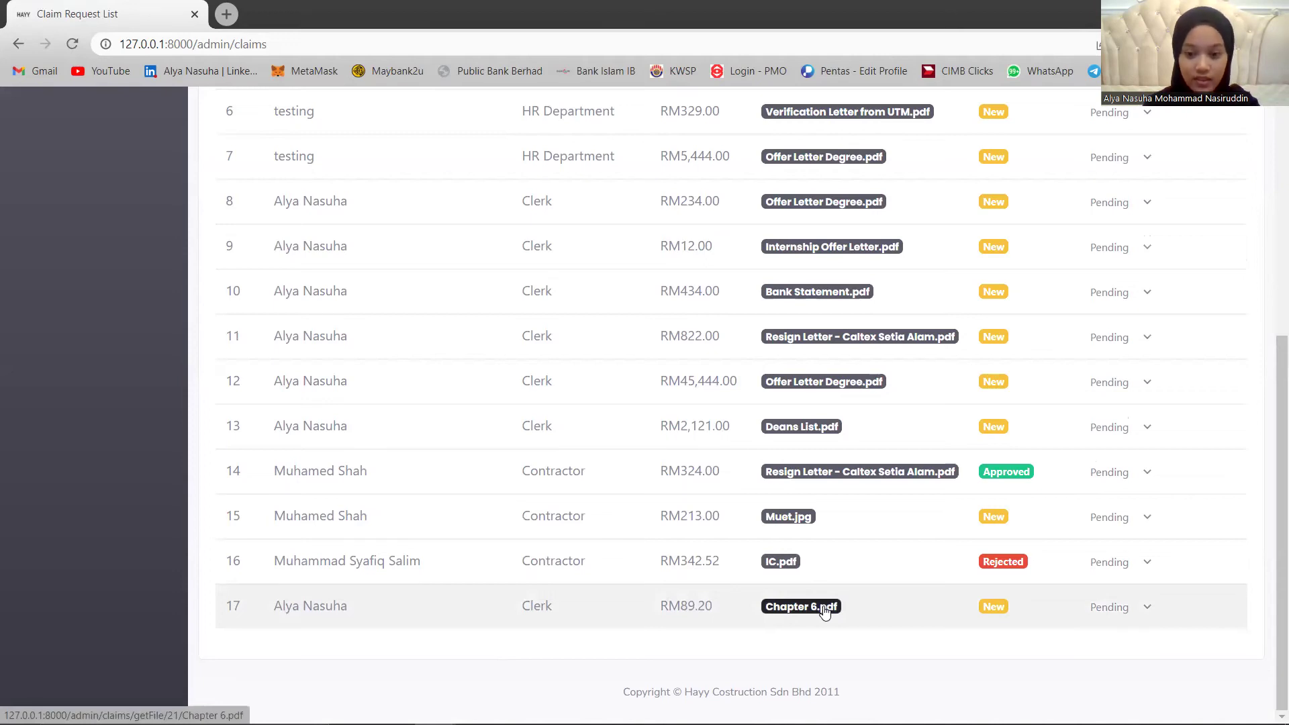
left_click(824, 609)
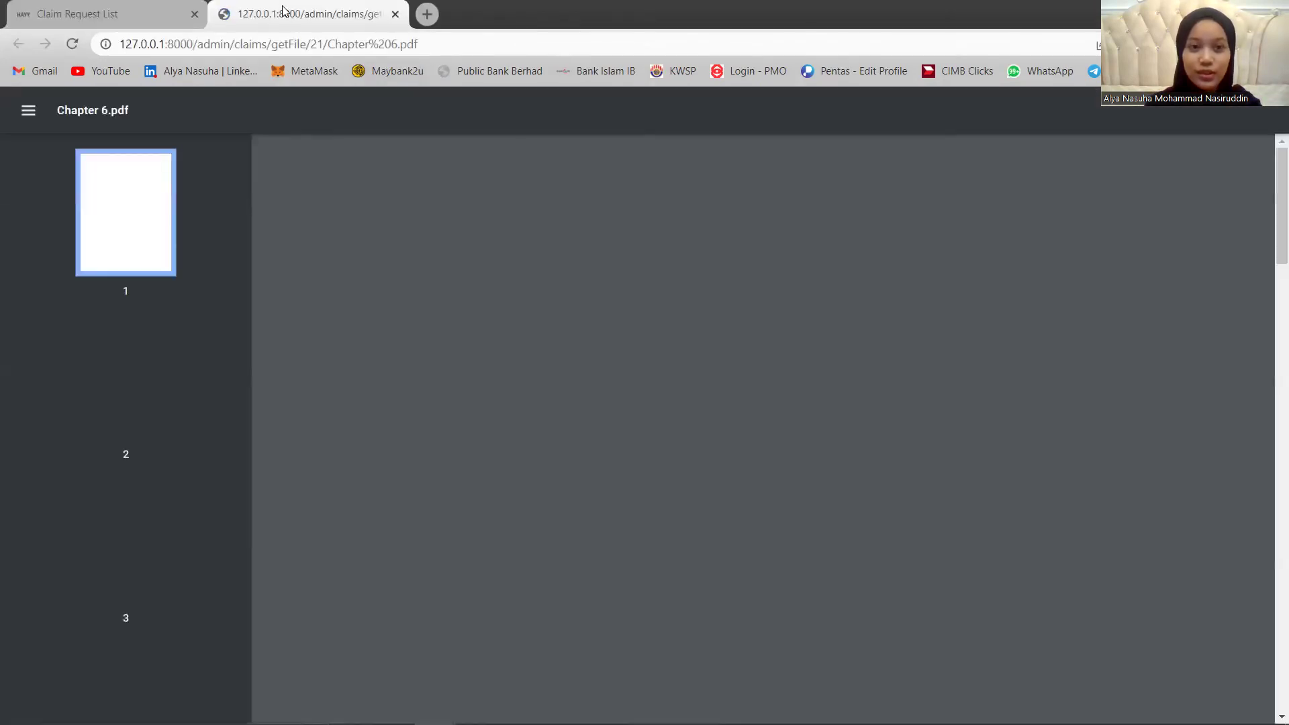
scroll(403, 173, "down", 8)
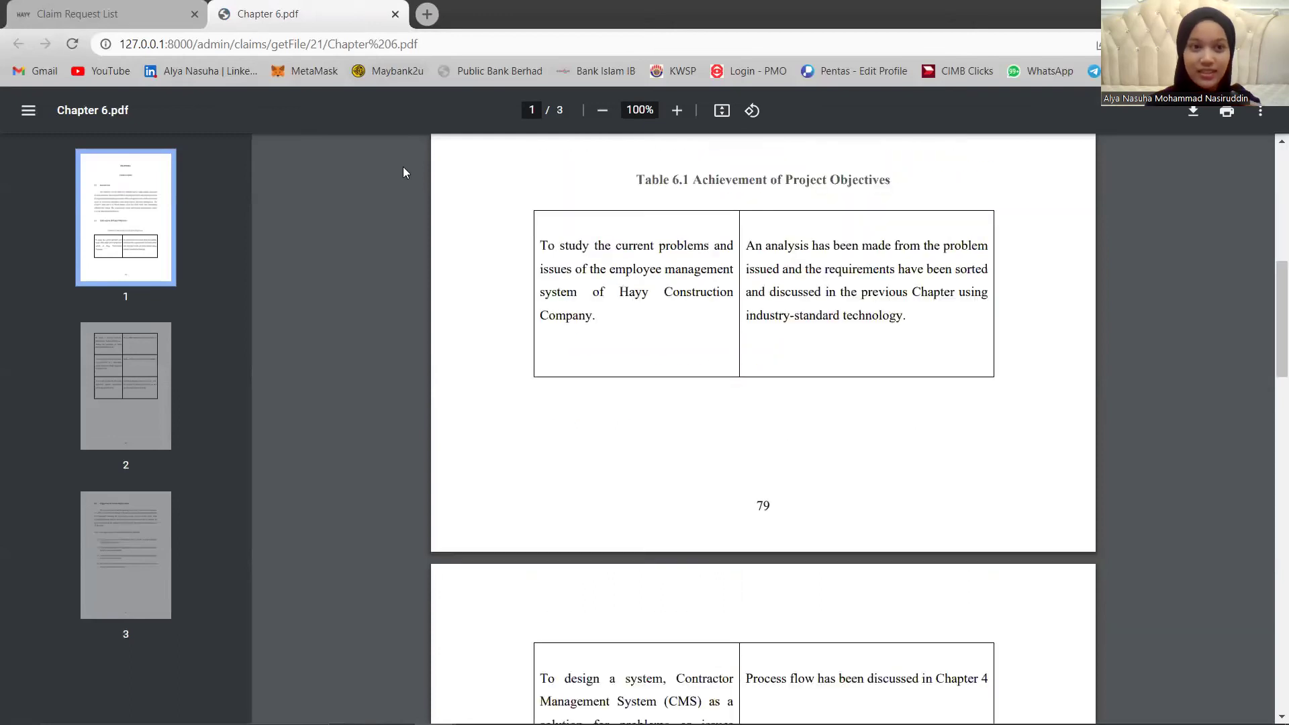
scroll(840, 519, "down", 7)
key("ctrl+shift+Tab")
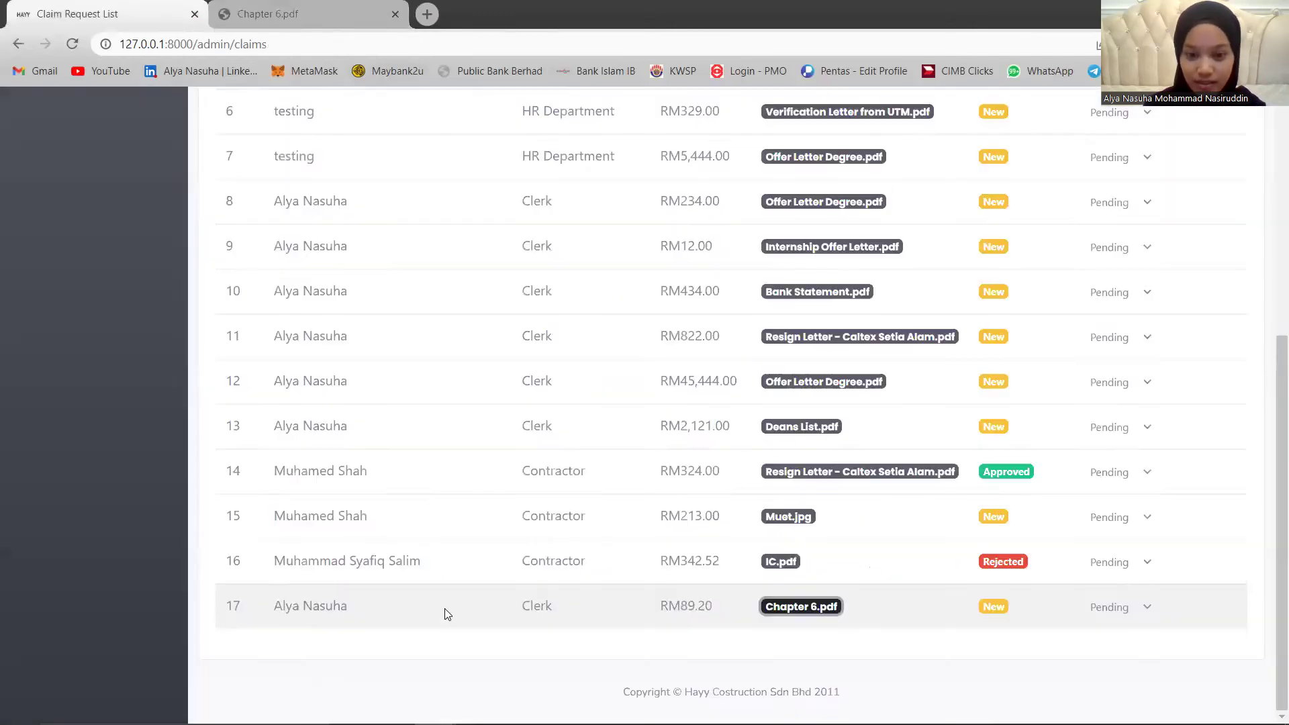
left_click(1126, 607)
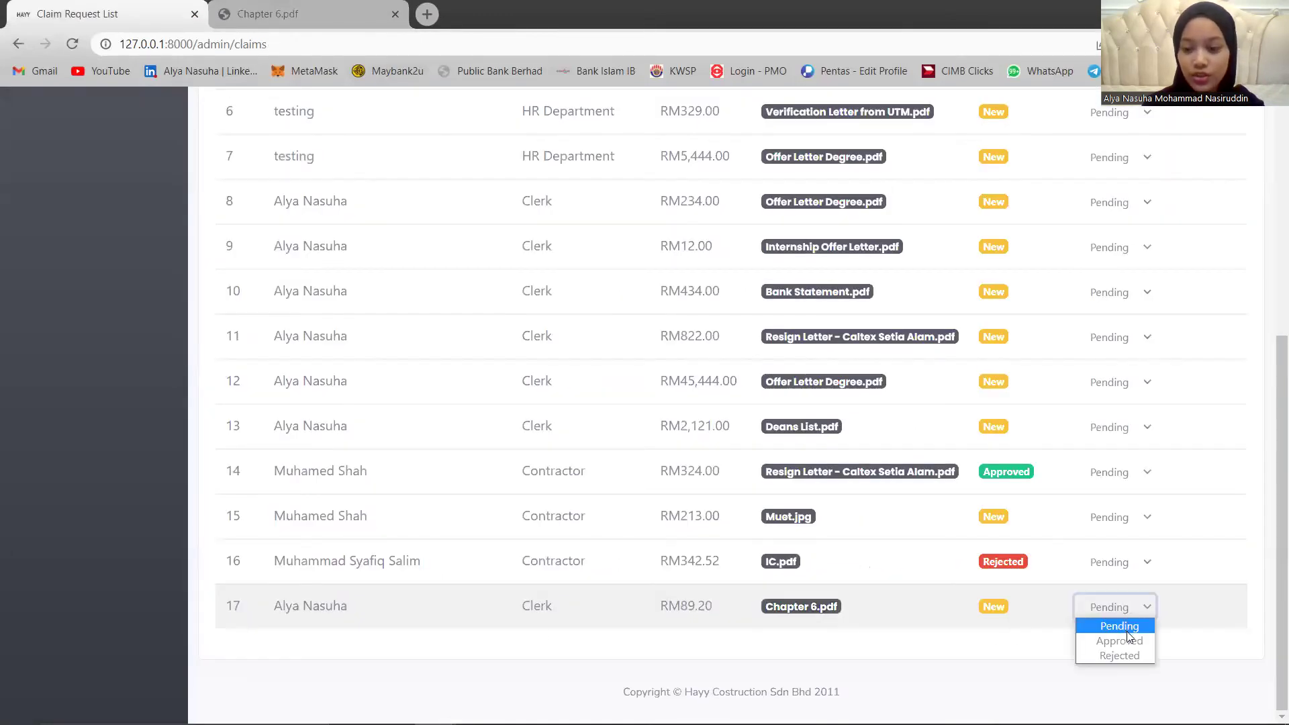
left_click(1126, 640)
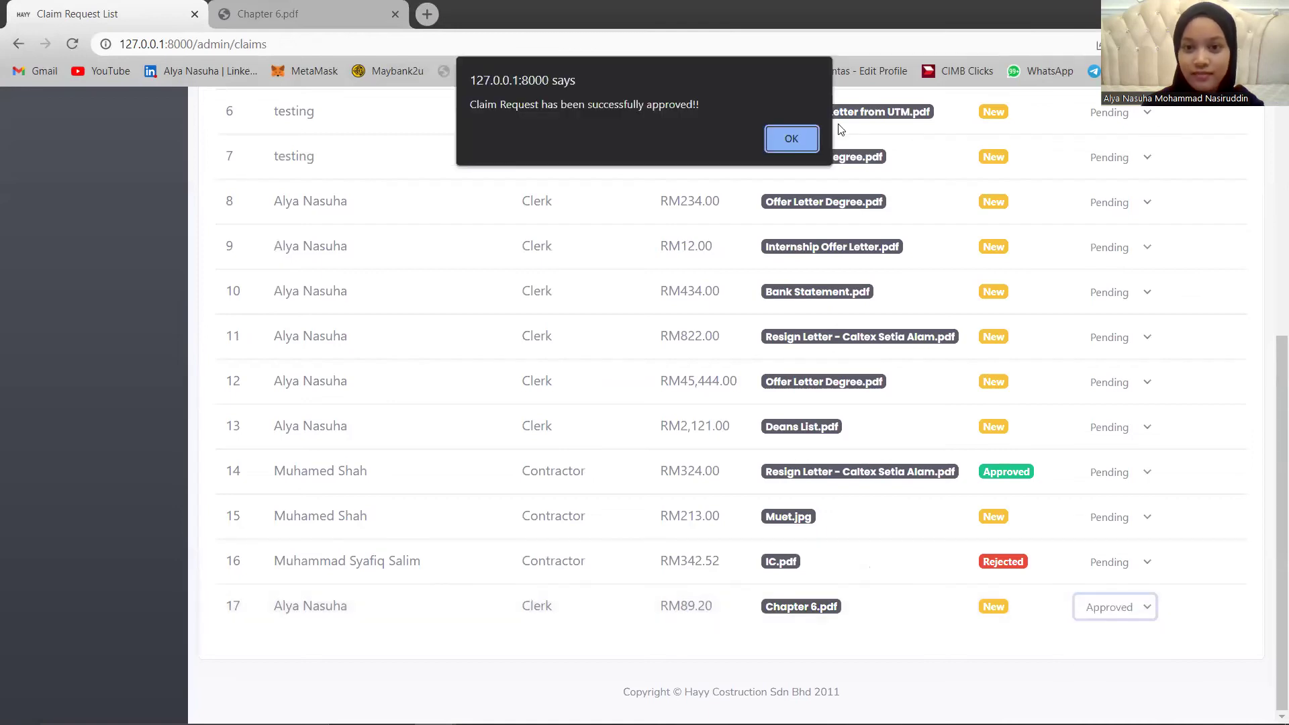
left_click(789, 137)
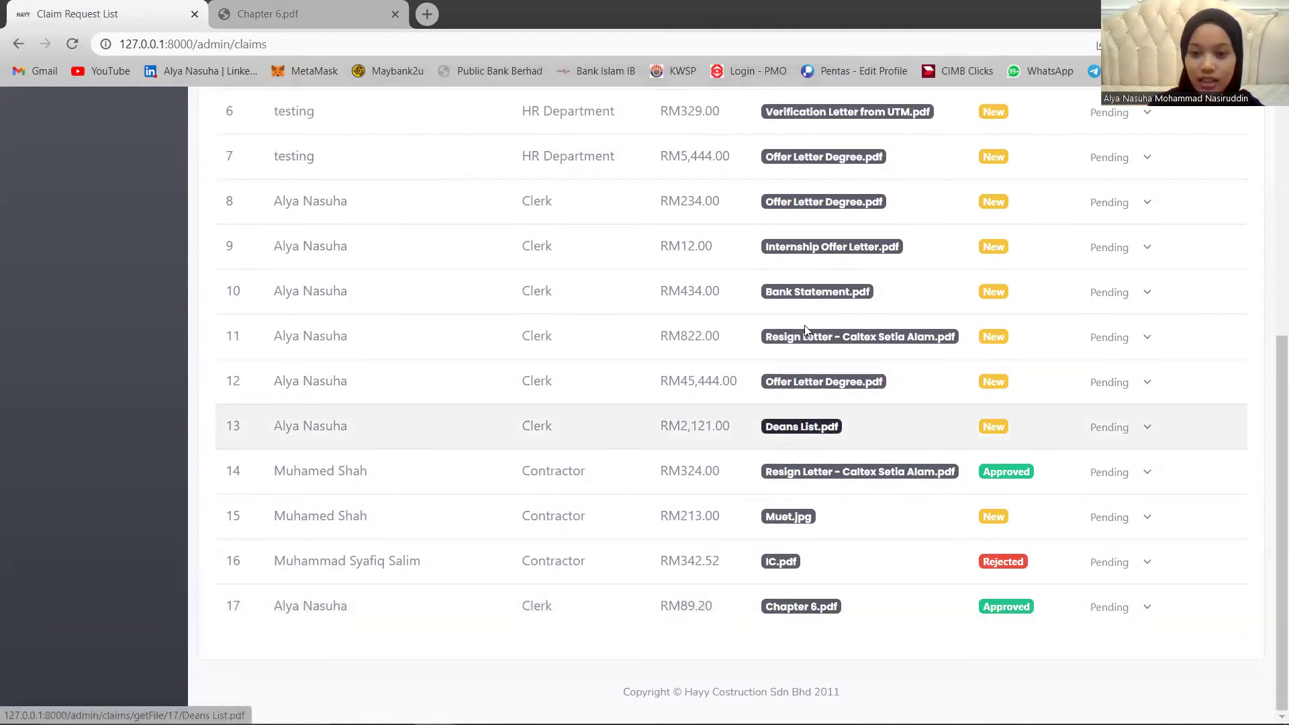
Preview claim 11's resignation letter and claim 15's Muet.jpg attachments, then log out.
left_click(796, 336)
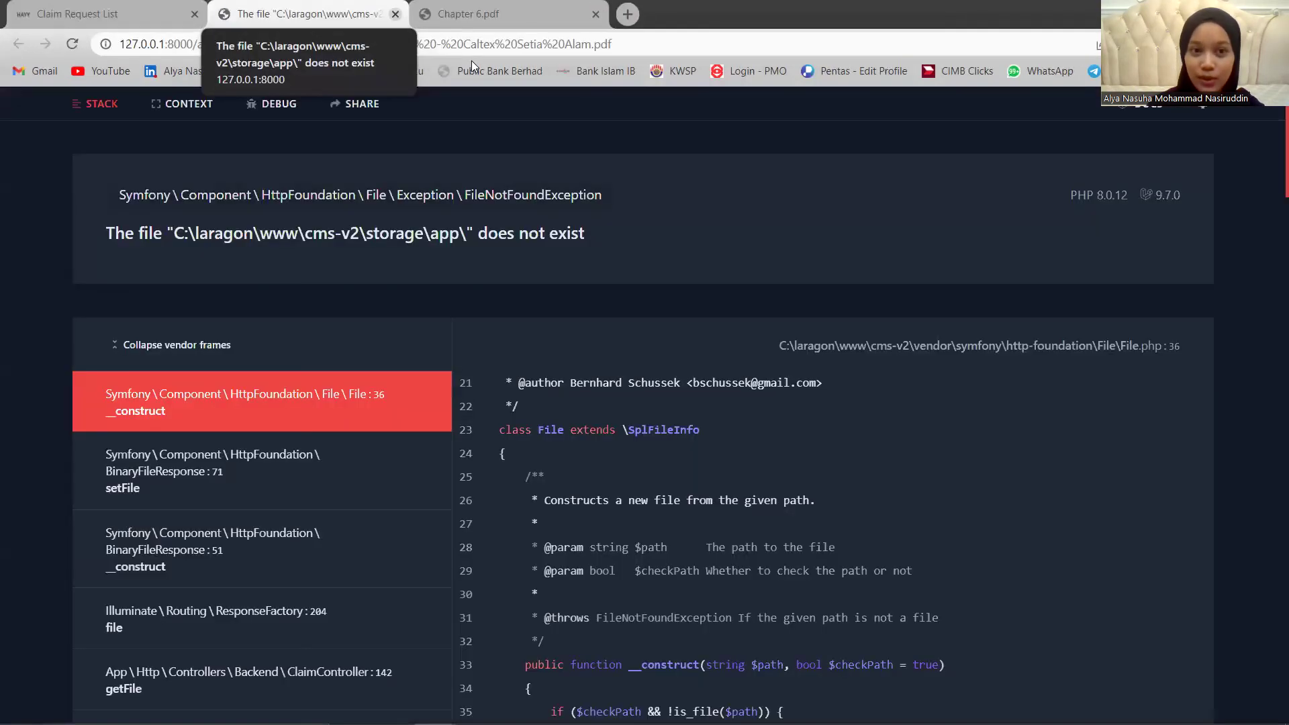
left_click(395, 14)
left_click(396, 15)
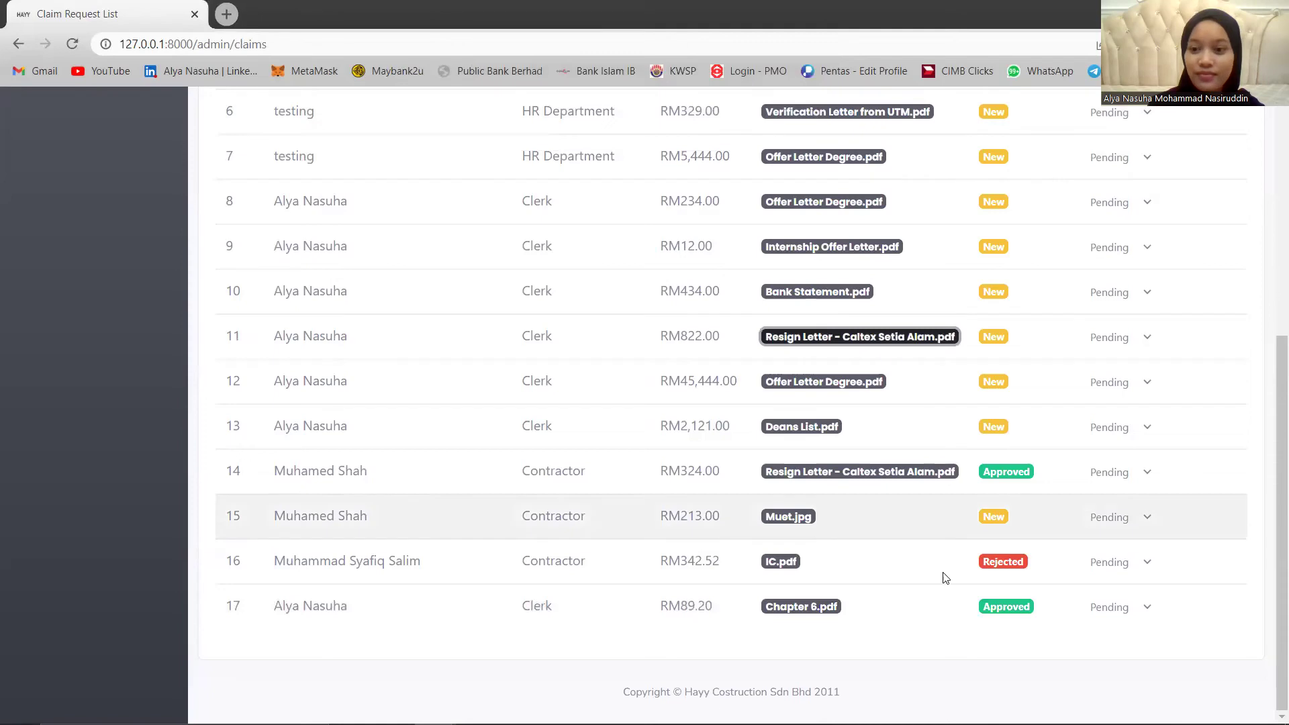
left_click(788, 516)
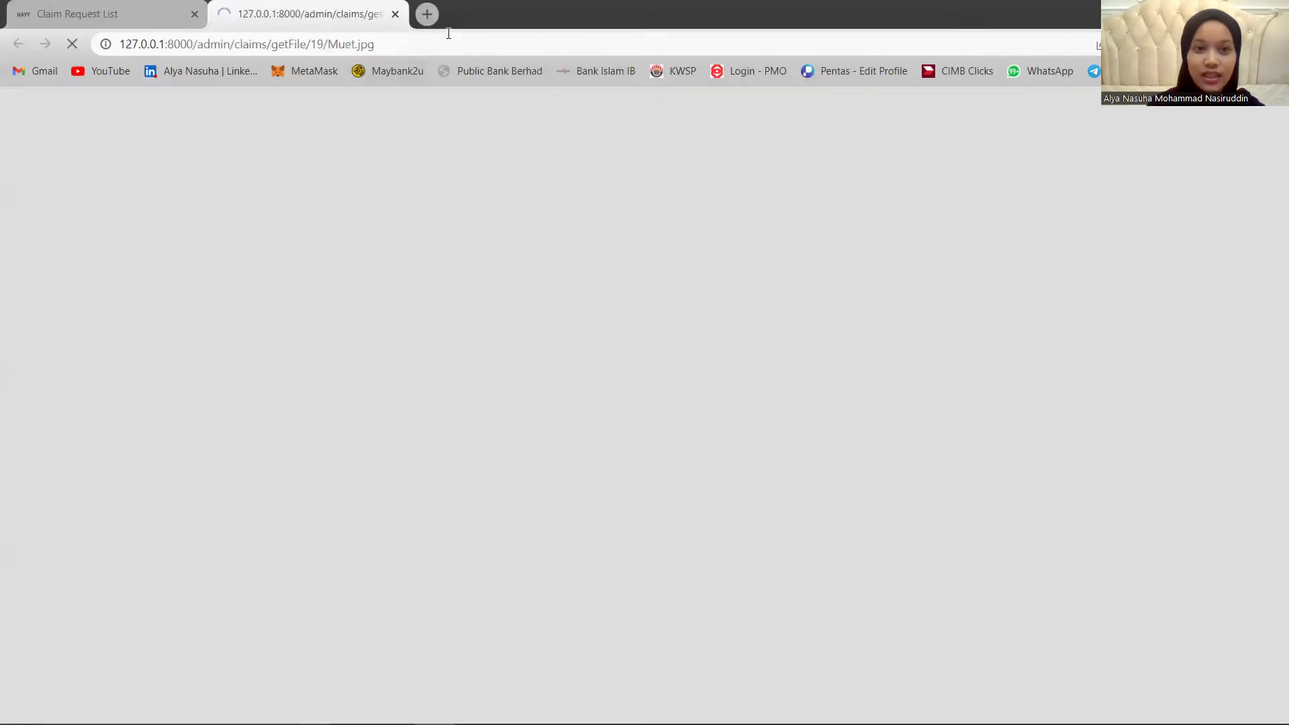
left_click(396, 14)
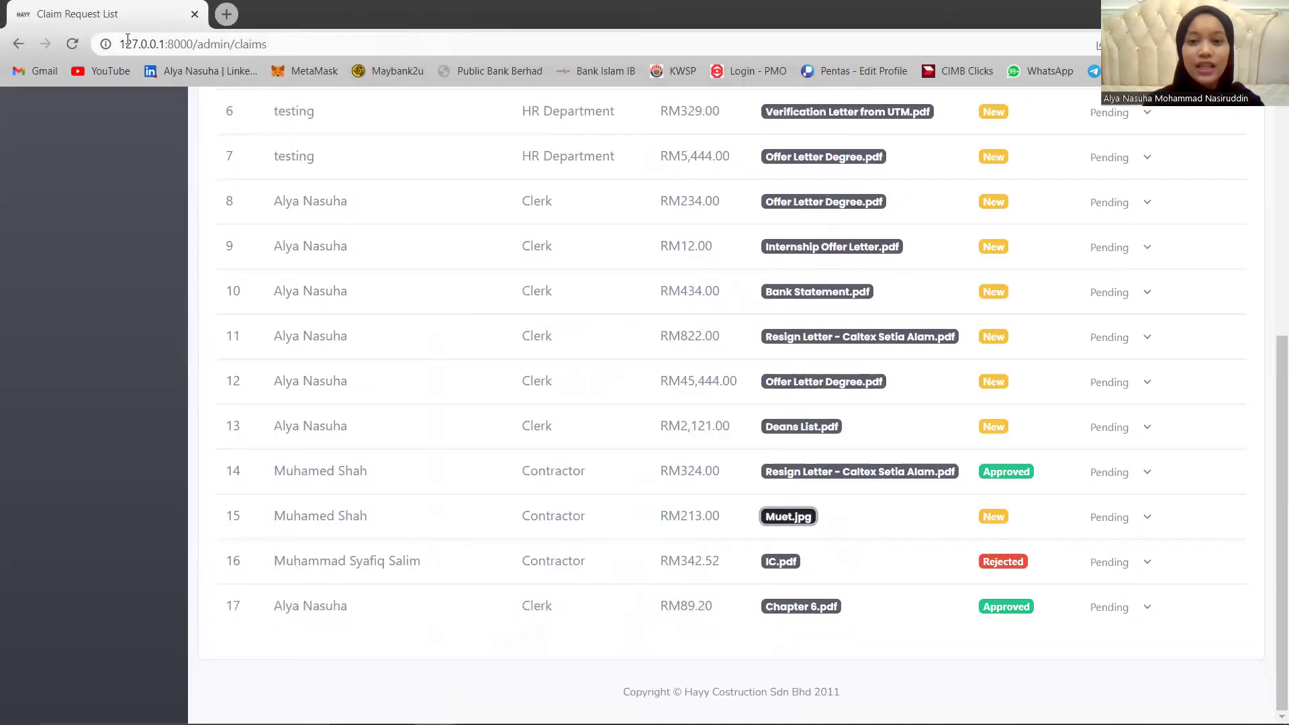
scroll(842, 430, "up", 6)
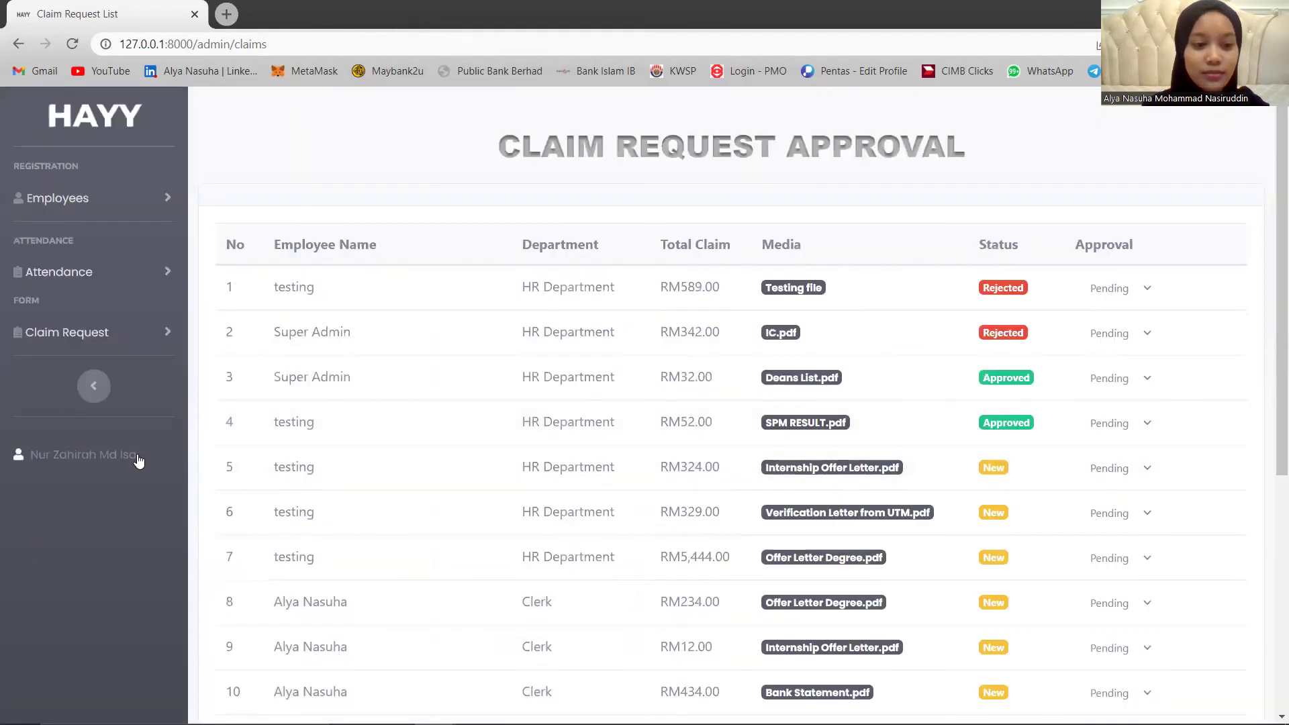
left_click(135, 501)
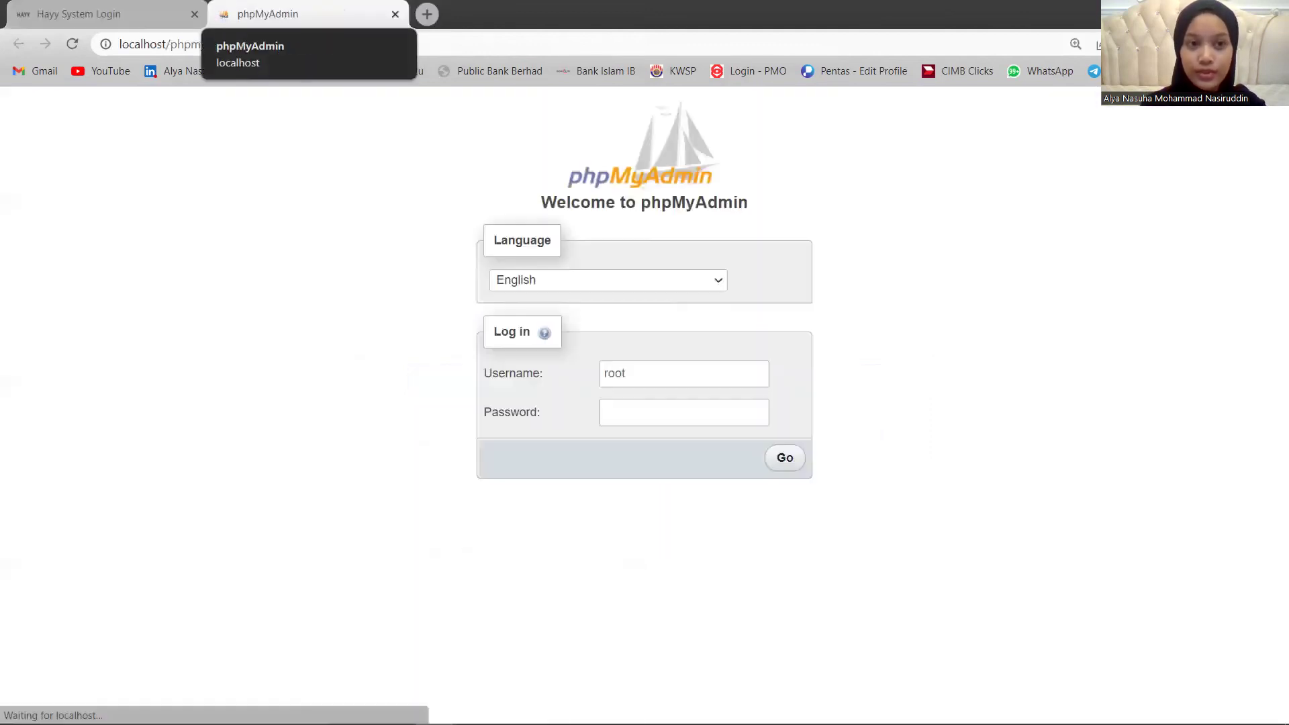
Log into phpMyAdmin, expand cms-v2, and browse the attendances table's 7 records.
left_click(787, 460)
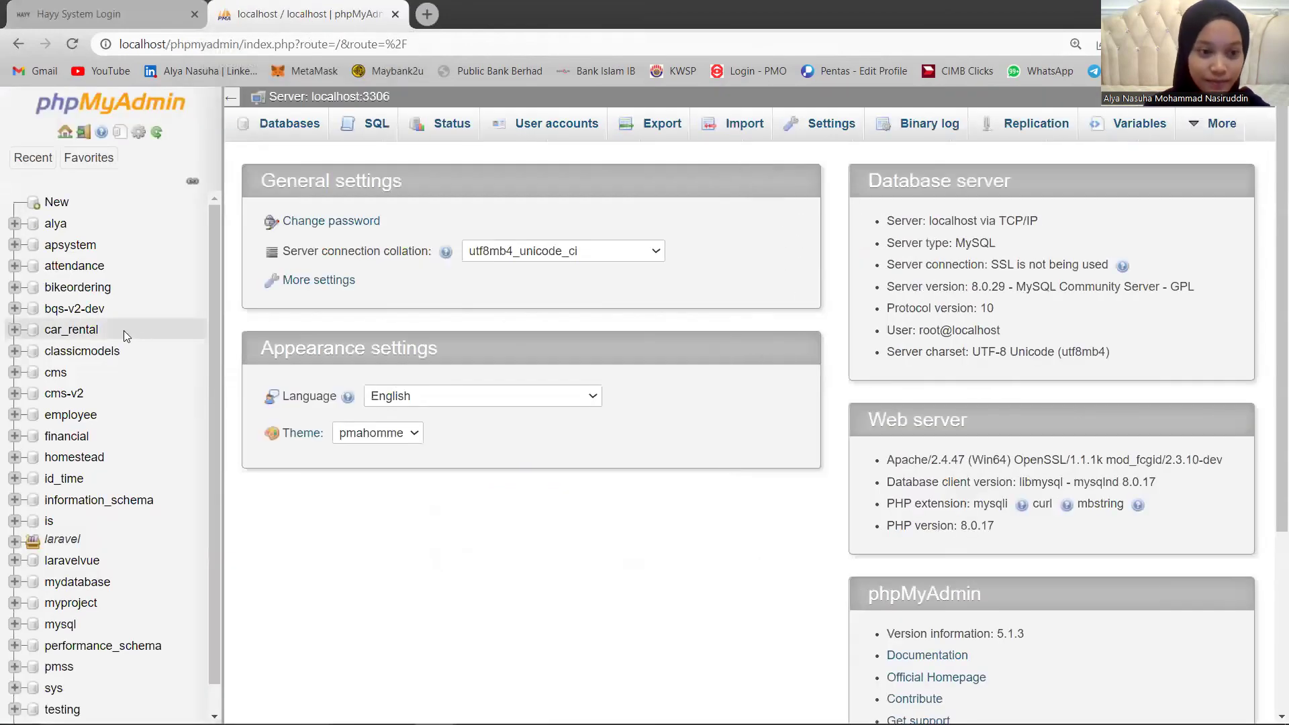
left_click(64, 393)
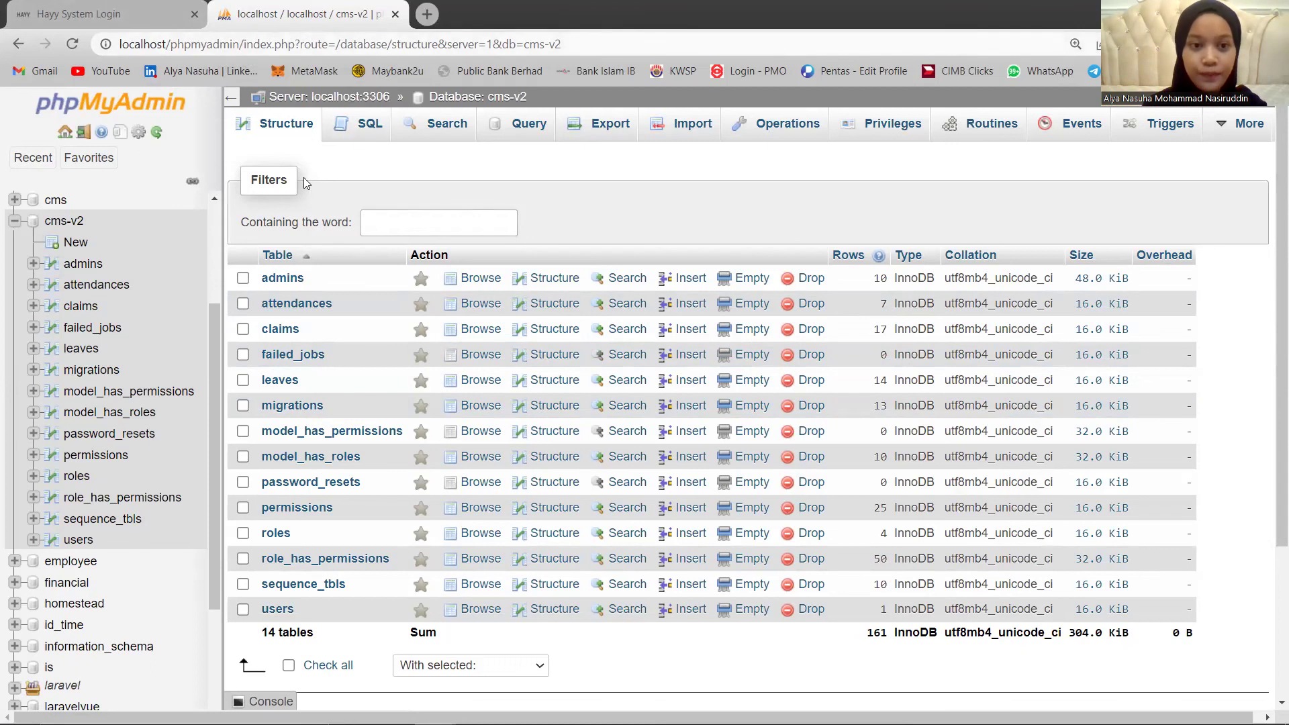
left_click(303, 306)
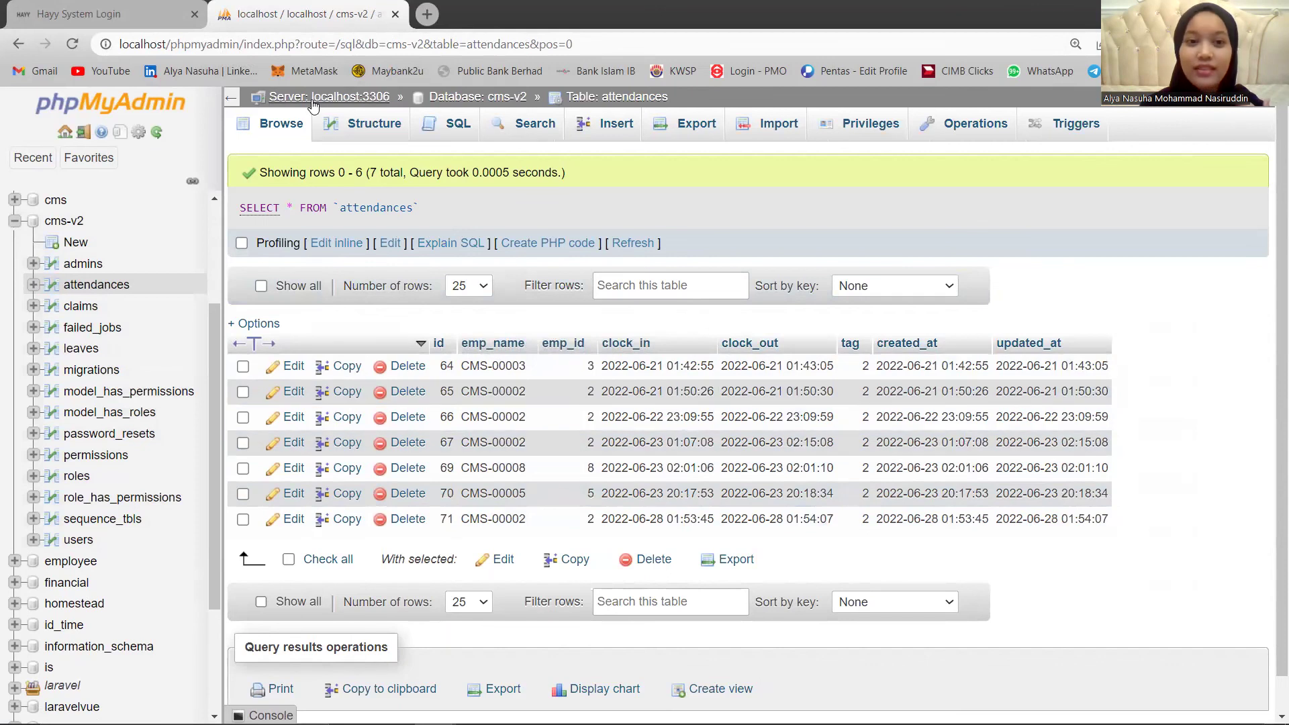
View the attendances table structure, browse claims to confirm claim 21 Approved, then return to HAYY login.
left_click(363, 131)
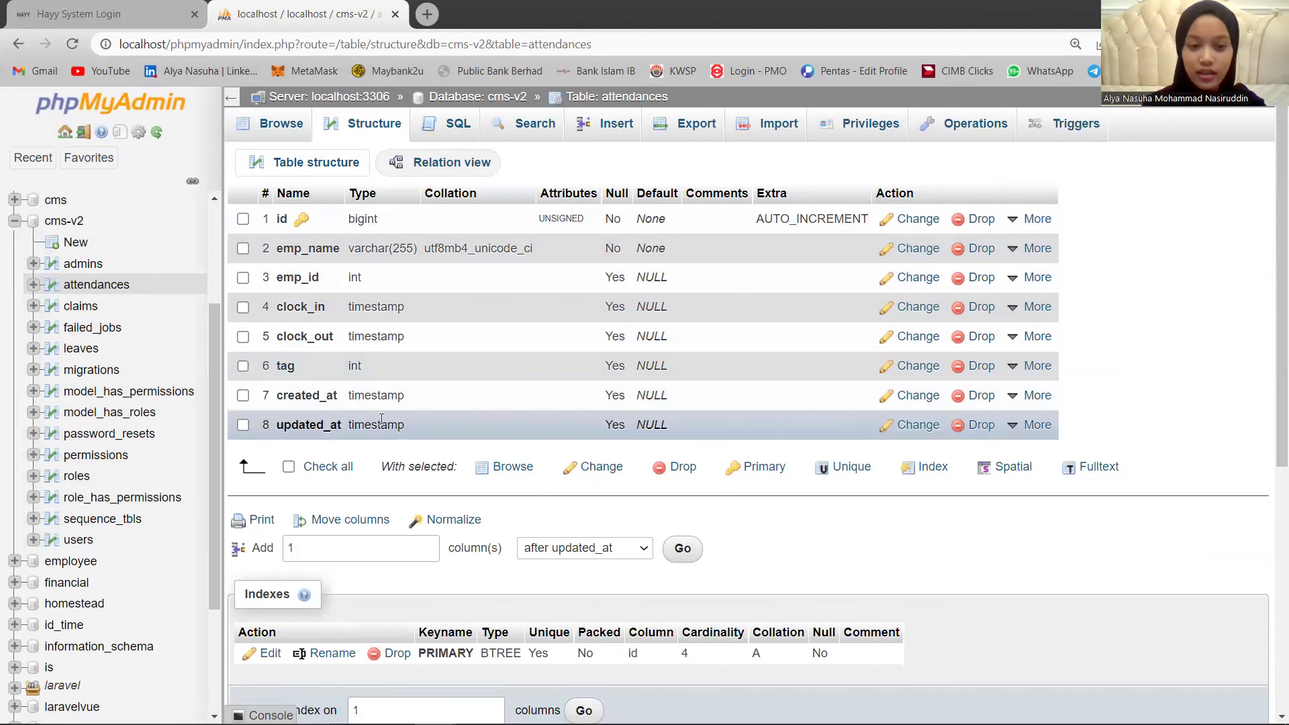
left_click(275, 131)
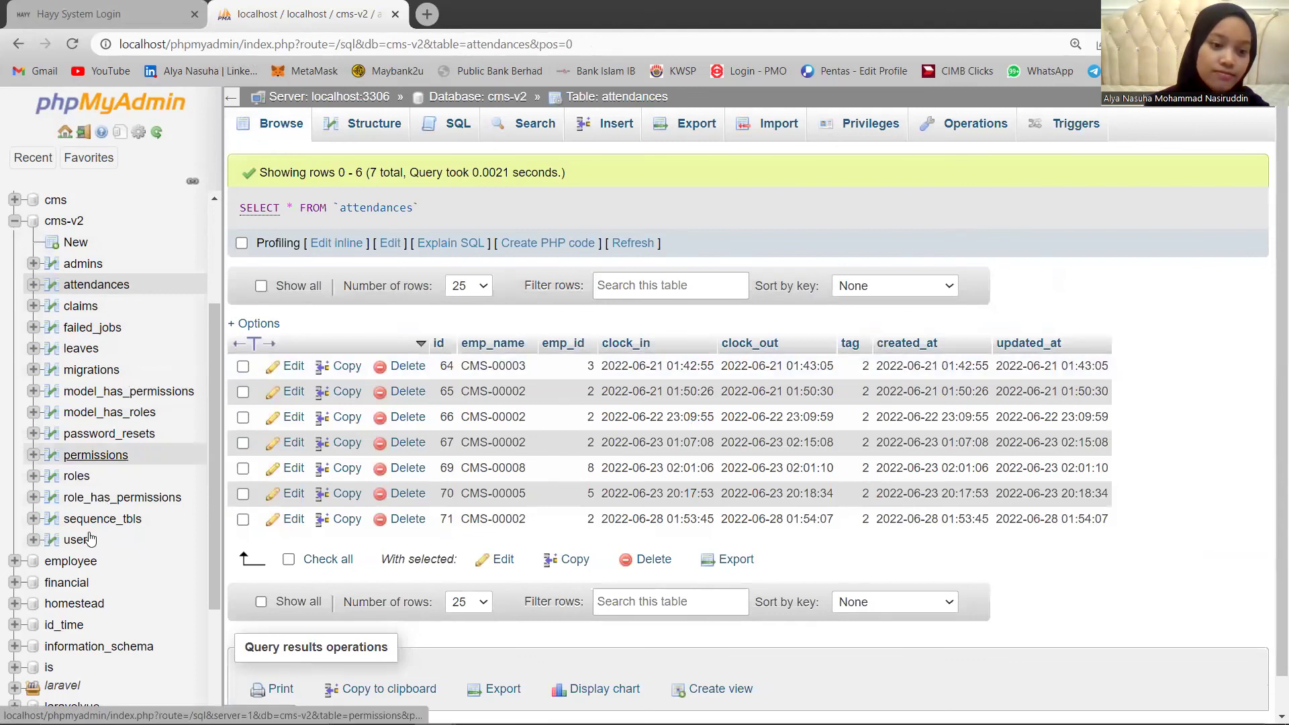
left_click(77, 308)
scroll(1130, 404, "down", 6)
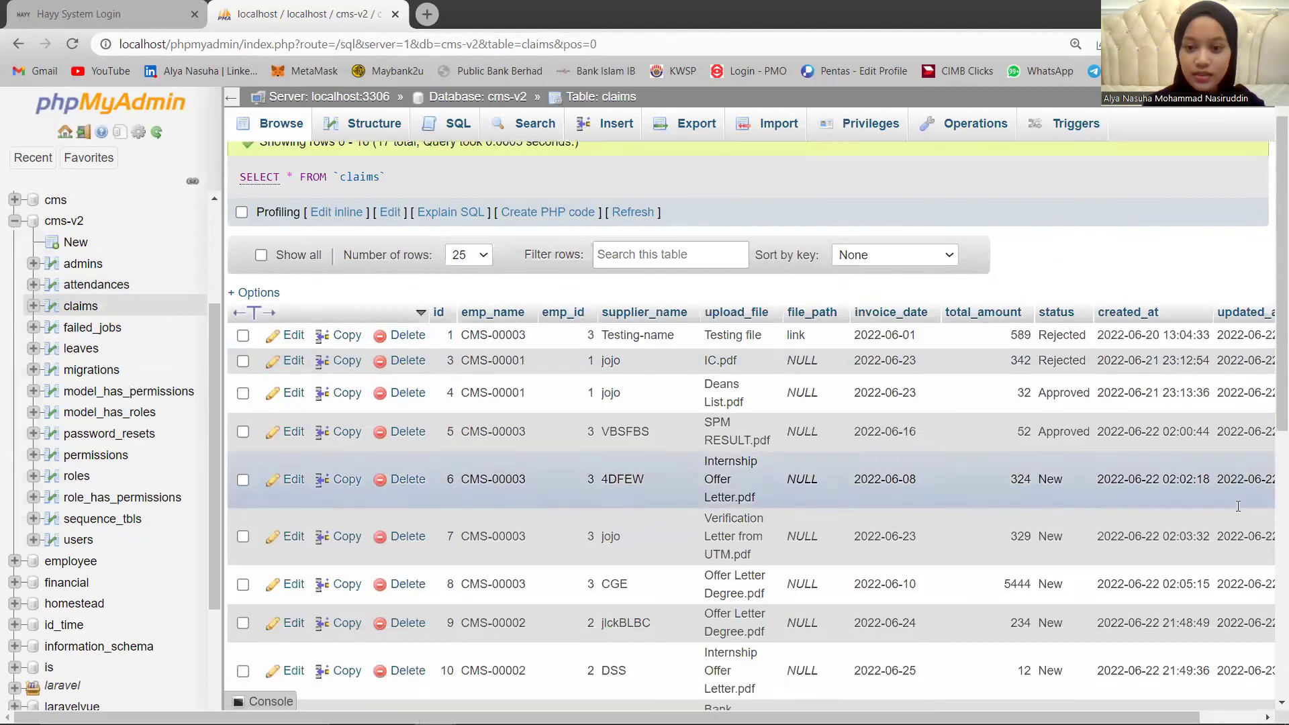
scroll(1064, 379, "down", 2)
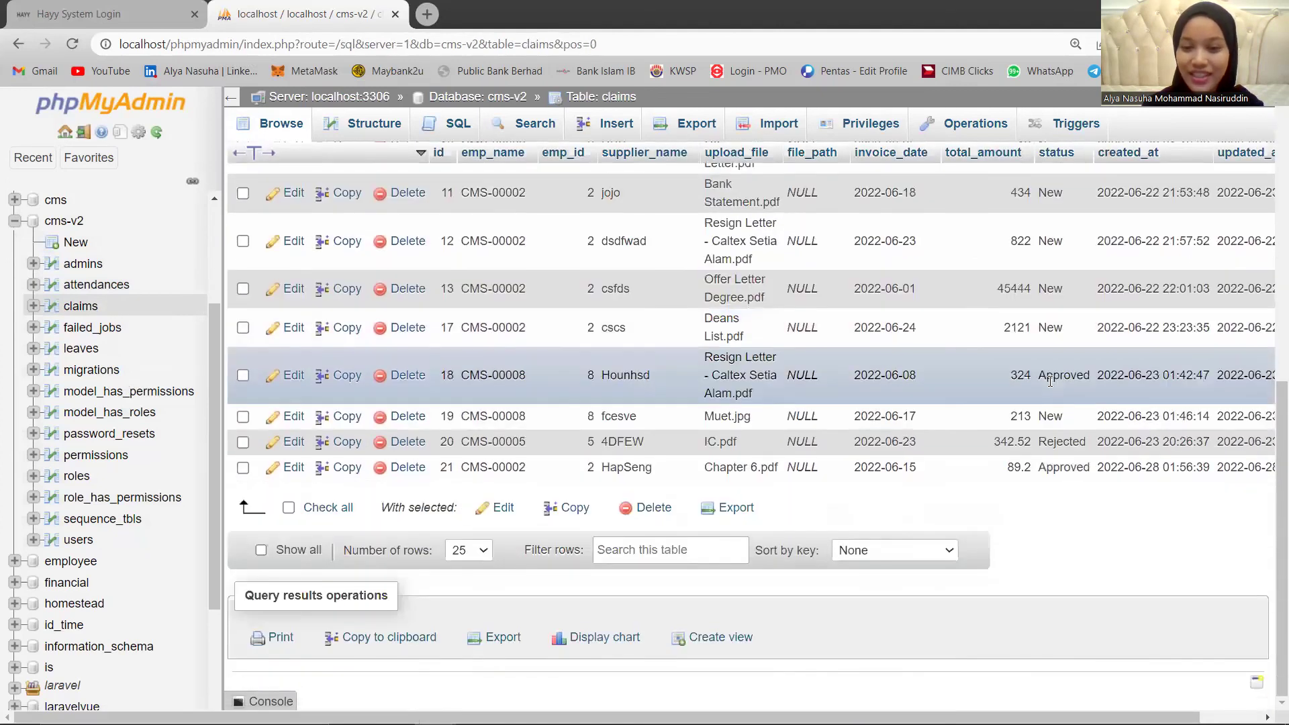
scroll(1047, 391, "up", 8)
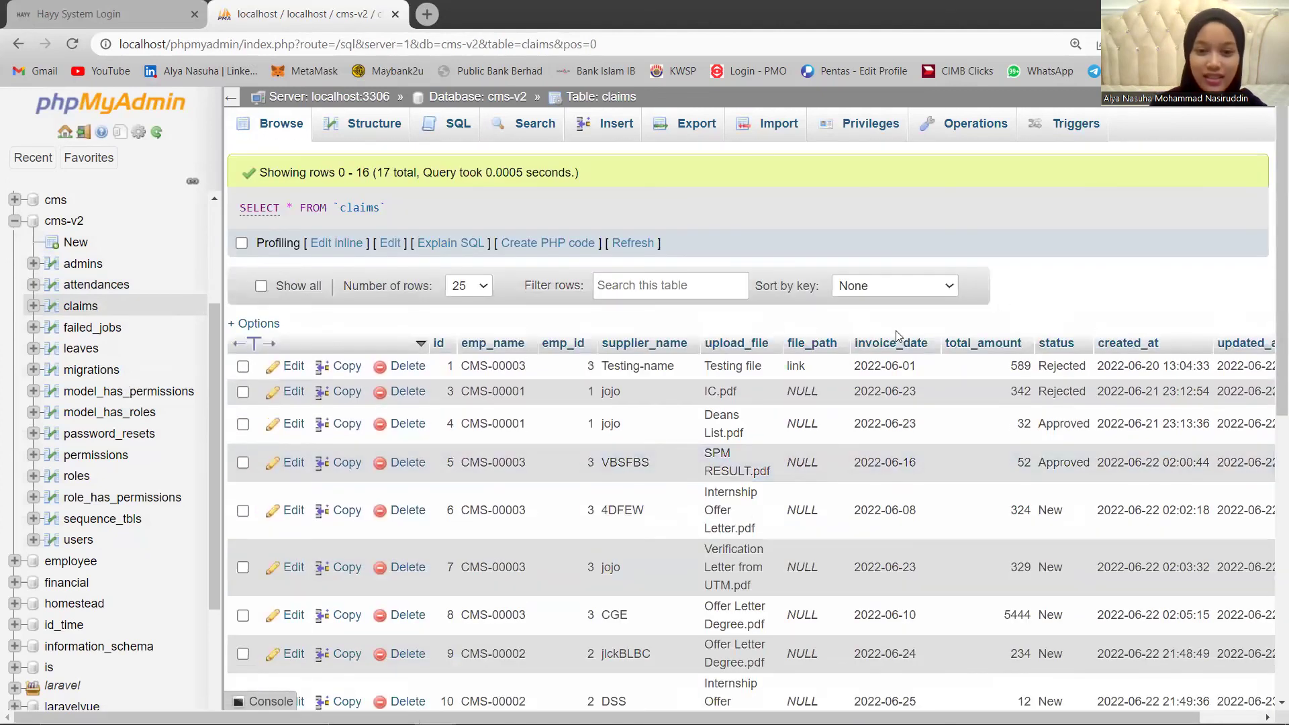
scroll(895, 331, "down", 7)
scroll(870, 353, "up", 7)
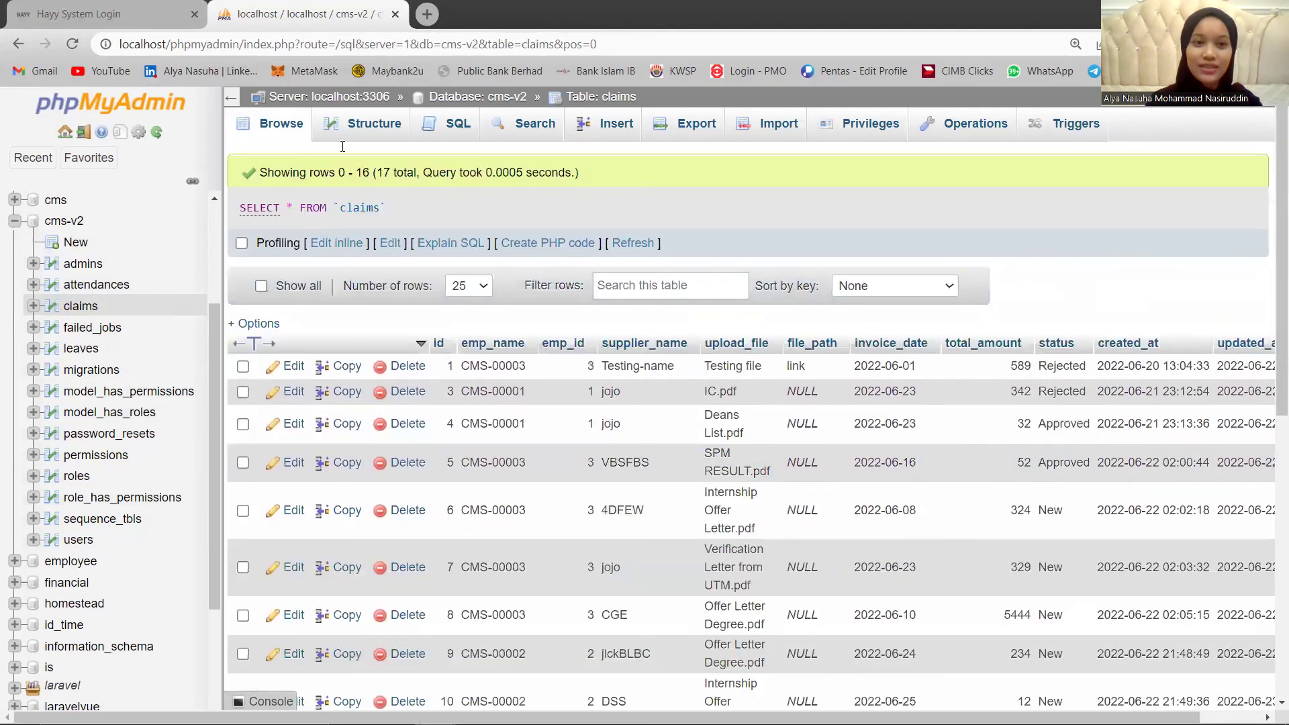
left_click(151, 19)
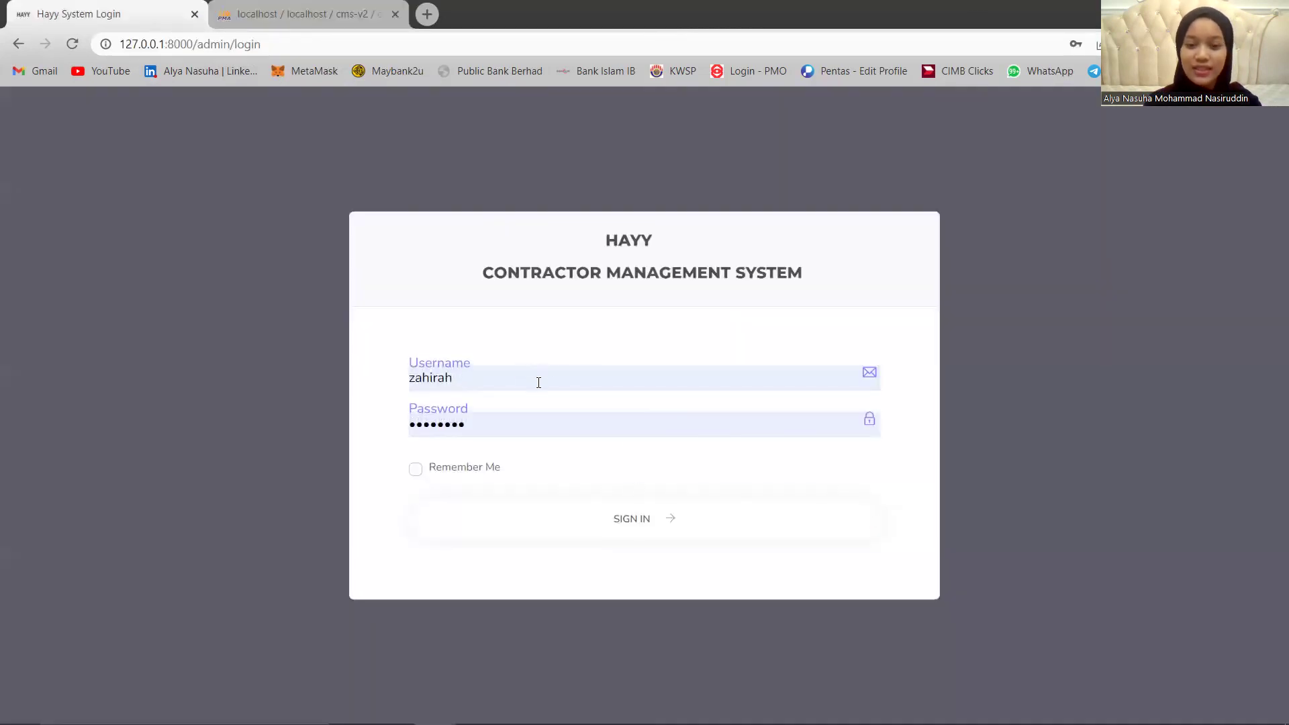